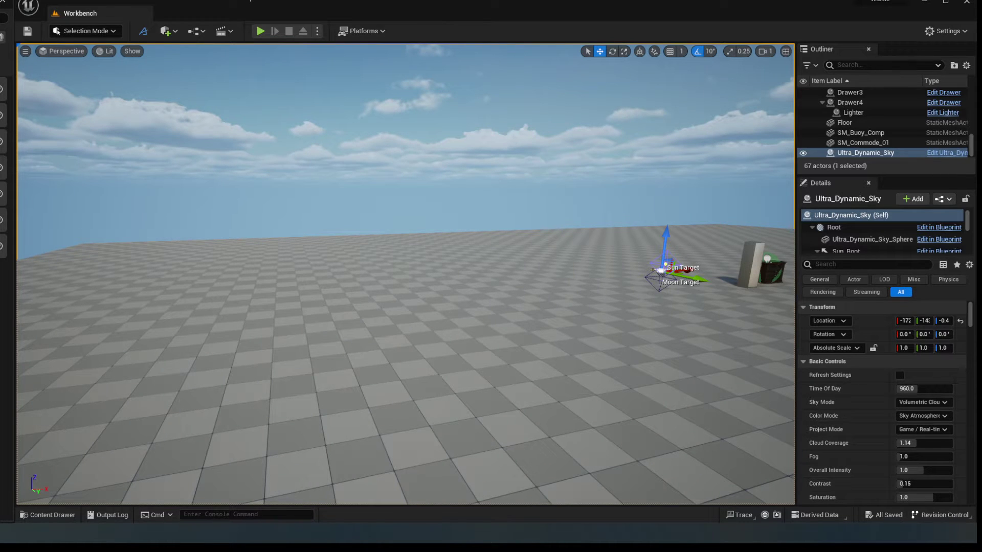
Place the Nanite Icelandic lava cliff mesh on the floor and start a game preview from the ground in front of it.
drag(169, 373, 326, 309)
right_click(350, 413)
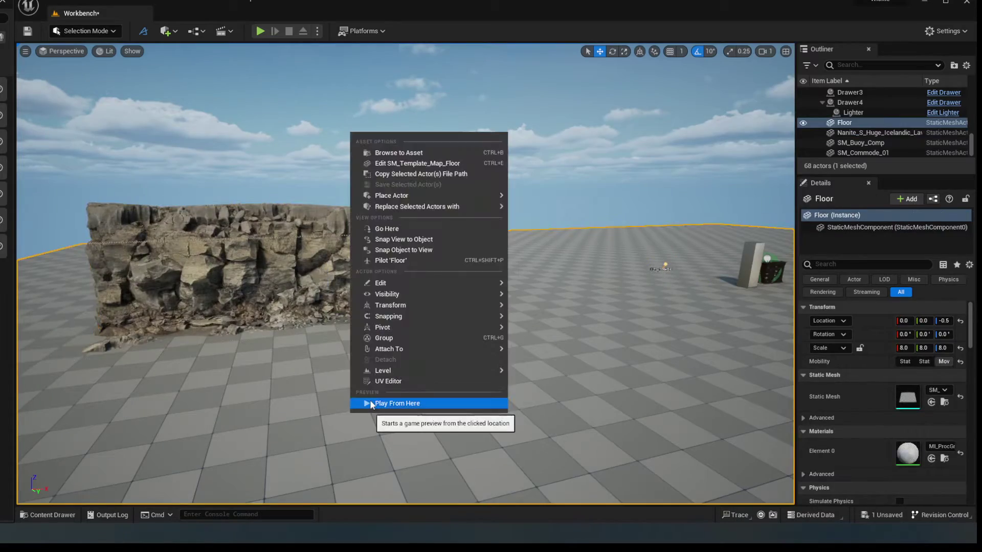
click(370, 400)
Walk along the cliff in the game preview to examine its rock detail up close and at its edge, and end the preview.
key(w)
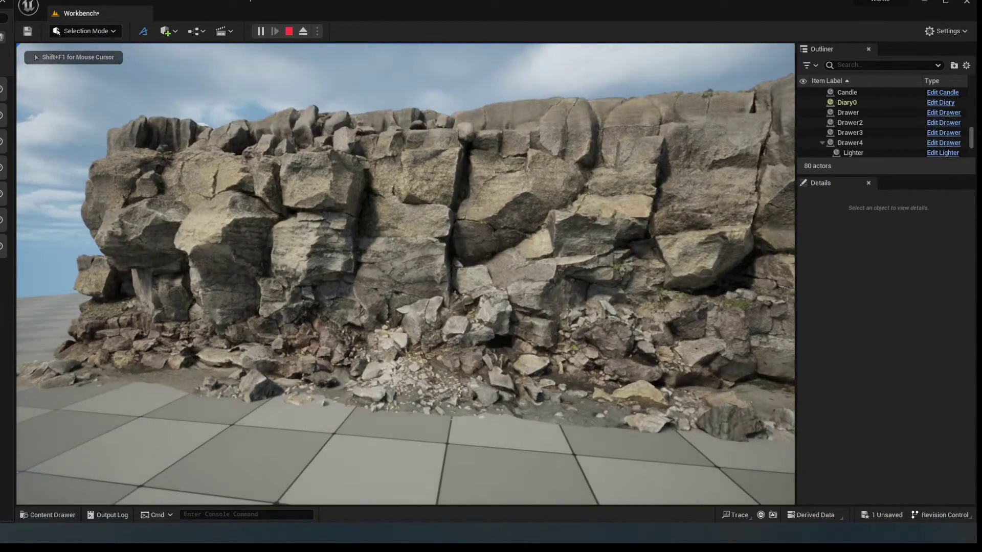
key(w)
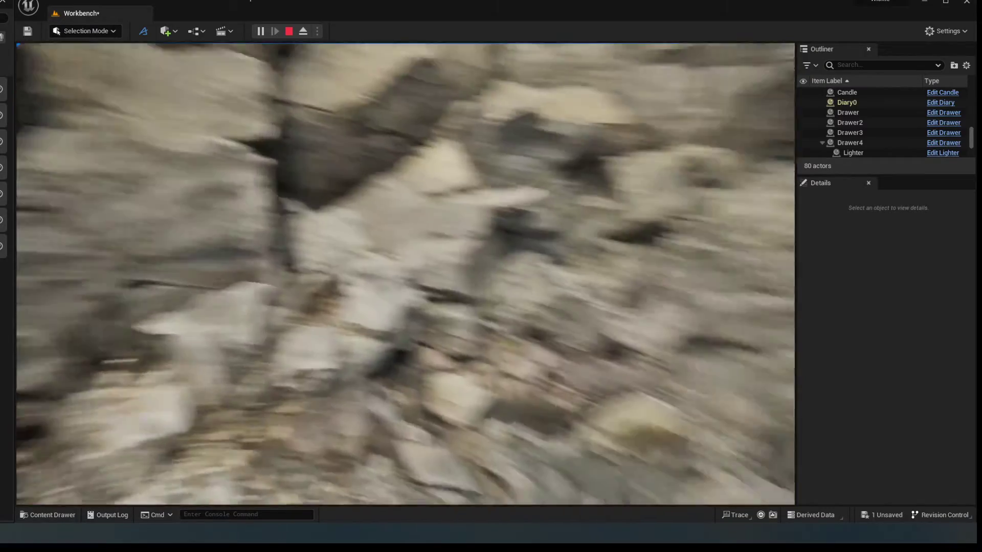
key(w)
key(s)
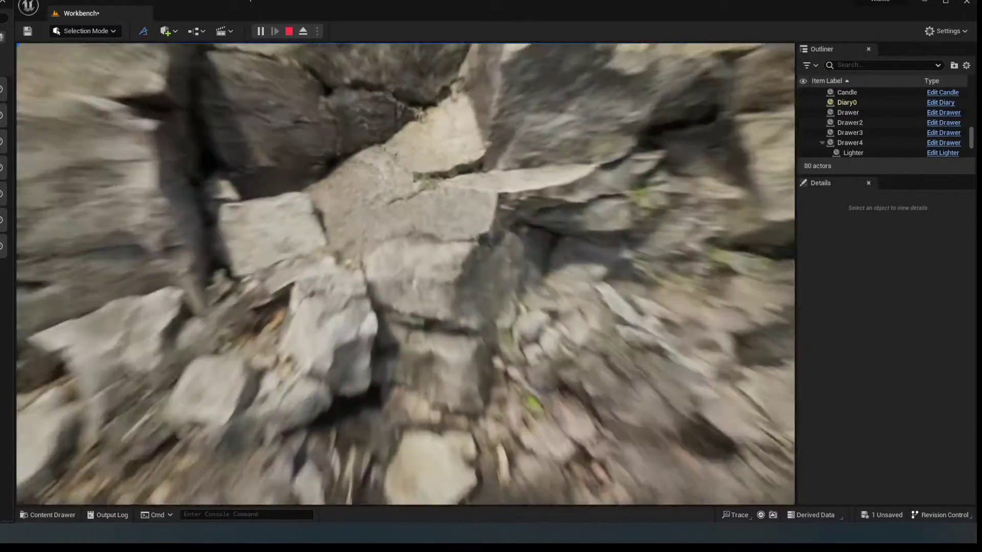
key(w)
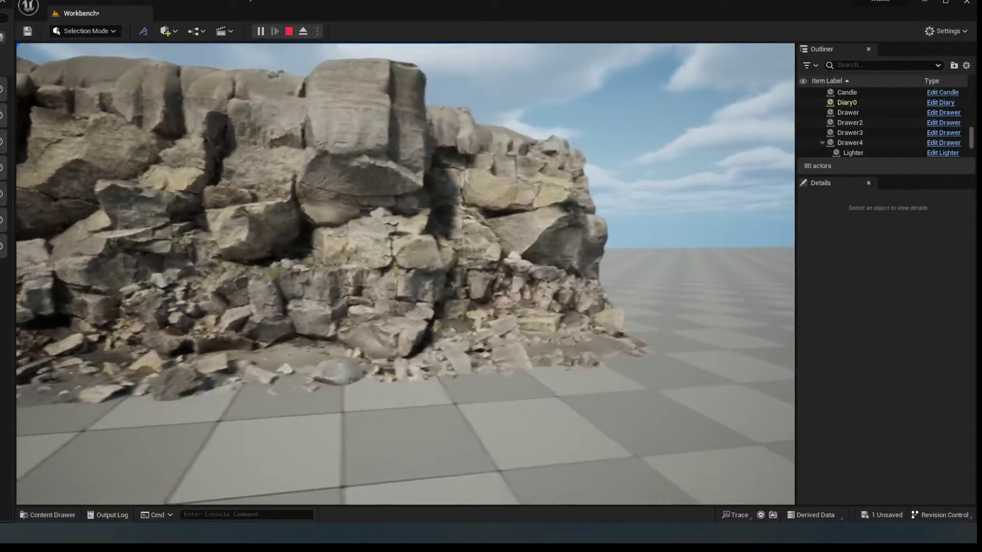
key(w)
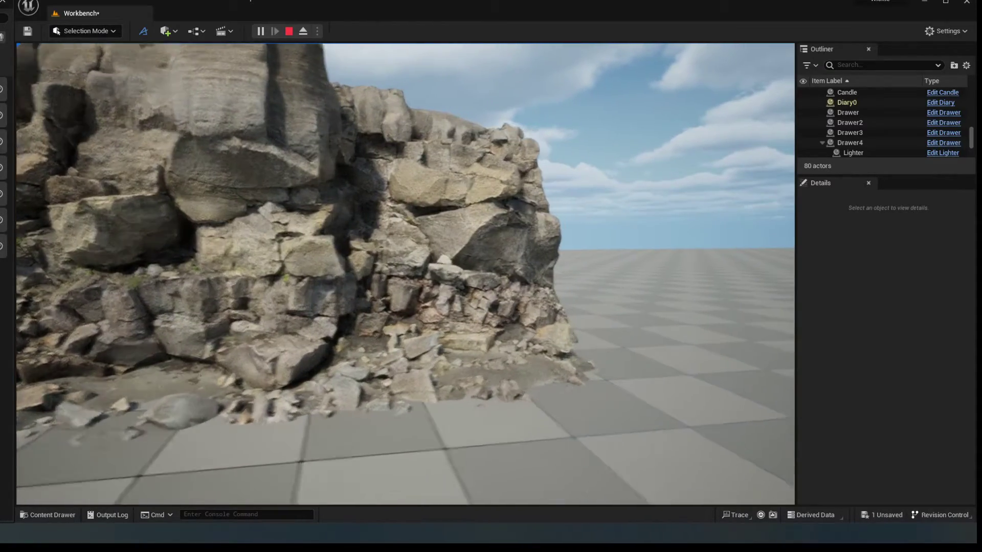
key(w)
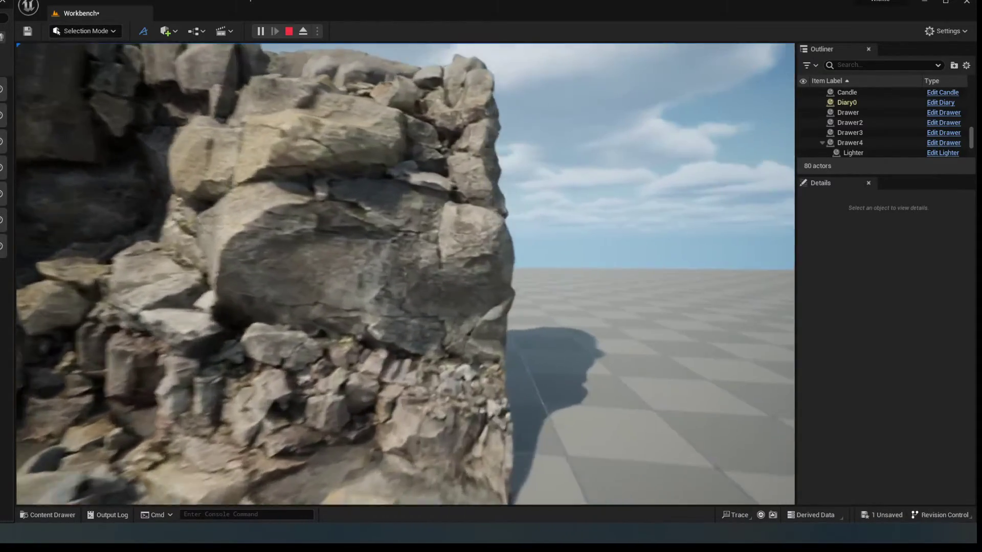
key(s)
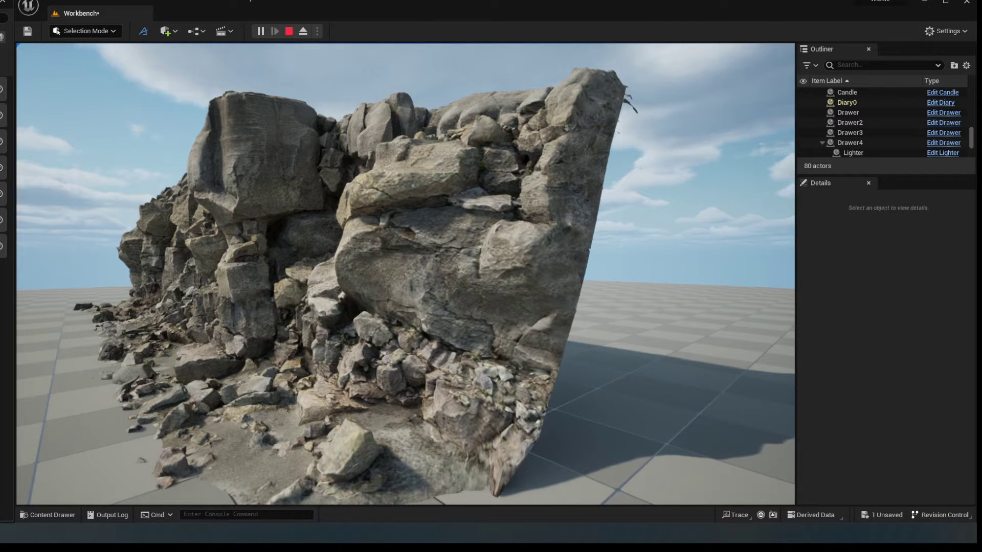
key(Escape)
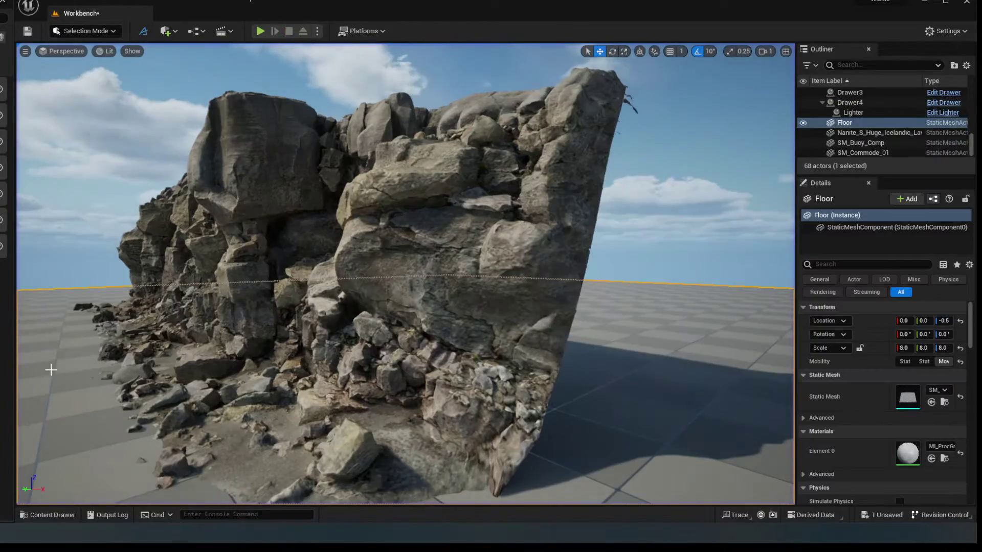
Switch the viewport to the Detail Lighting view mode and examine the cliff's surface relief up close and from a distance.
click(102, 52)
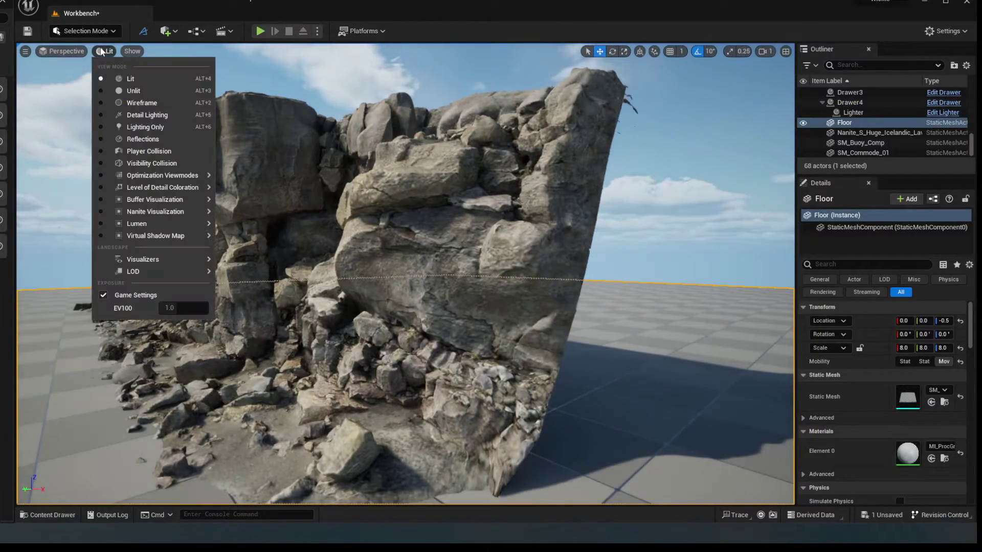
click(139, 115)
key(a)
mouse_move(291, 284)
right_down()
mouse_move(353, 284)
mouse_move(357, 301)
mouse_move(348, 304)
mouse_move(378, 312)
right_up()
key(s)
key(w)
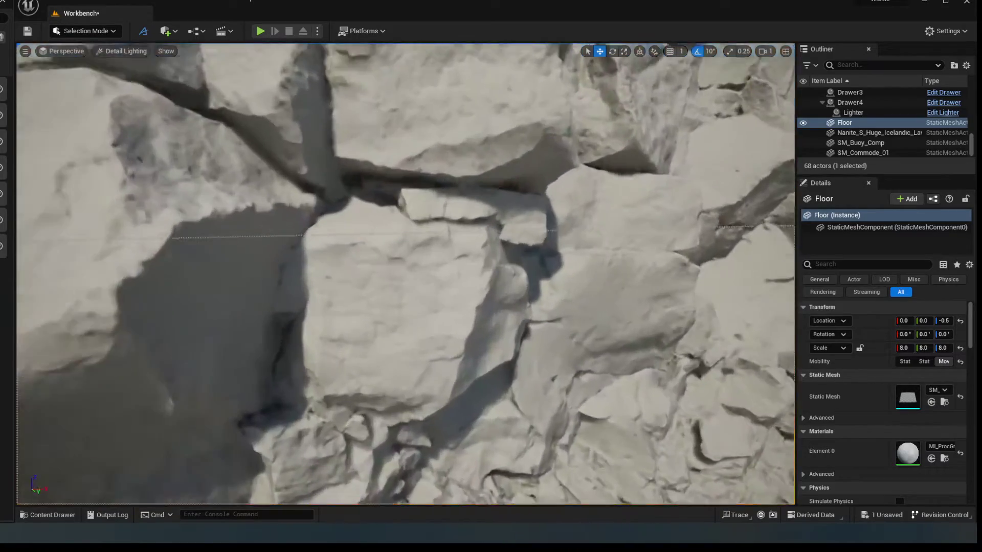
key(w)
key(s)
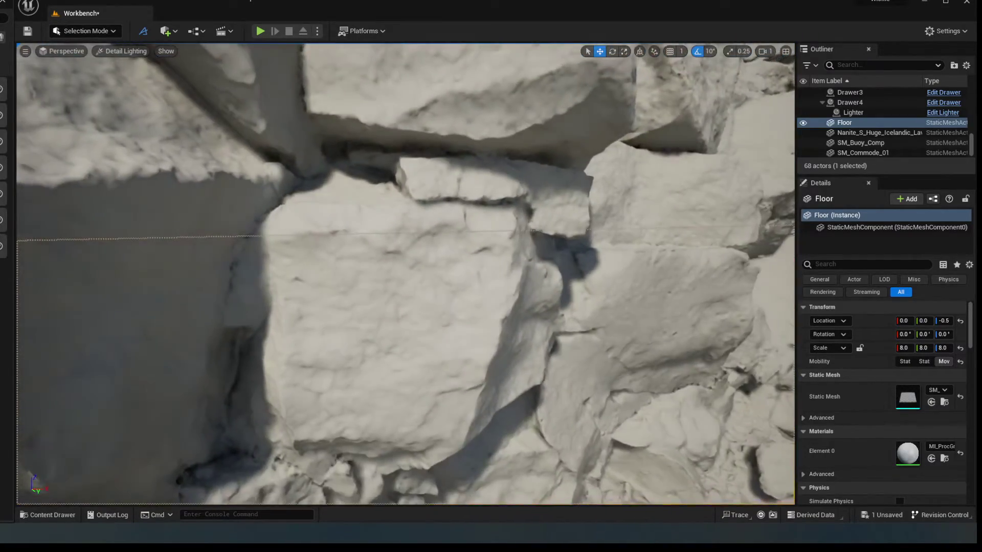
key(s)
key(e)
key(w)
right_drag(378, 312, 394, 360)
key(s)
key(w)
key(s)
key(w)
key(s)
key(w)
key(s)
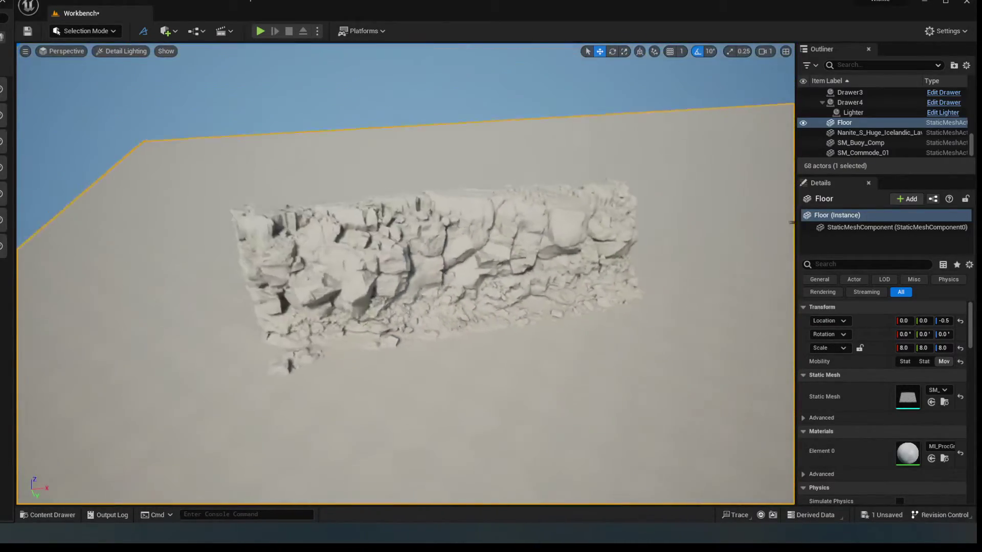
Set the scale of the lava cliff mesh to 10 on all three axes.
click(435, 276)
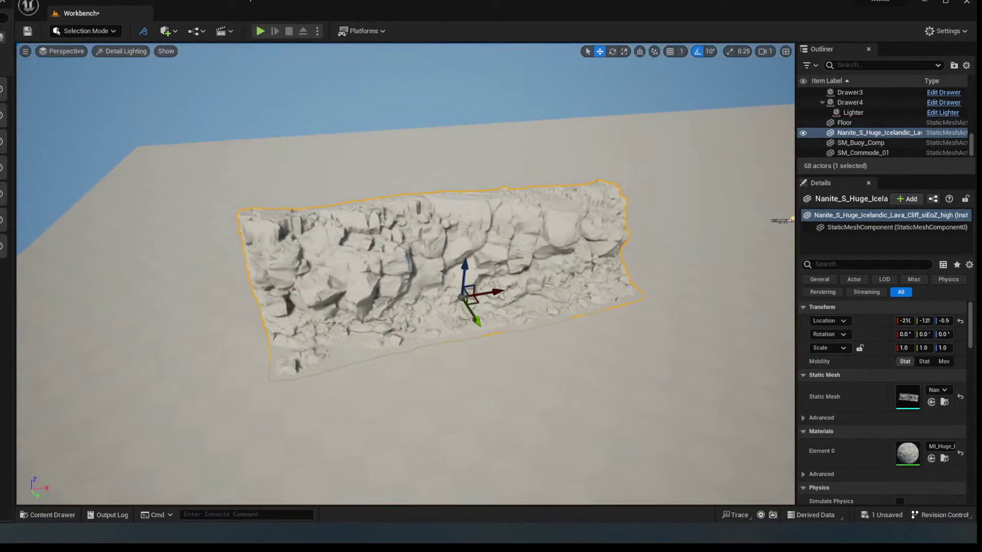
click(900, 347)
text(10)
key(Return)
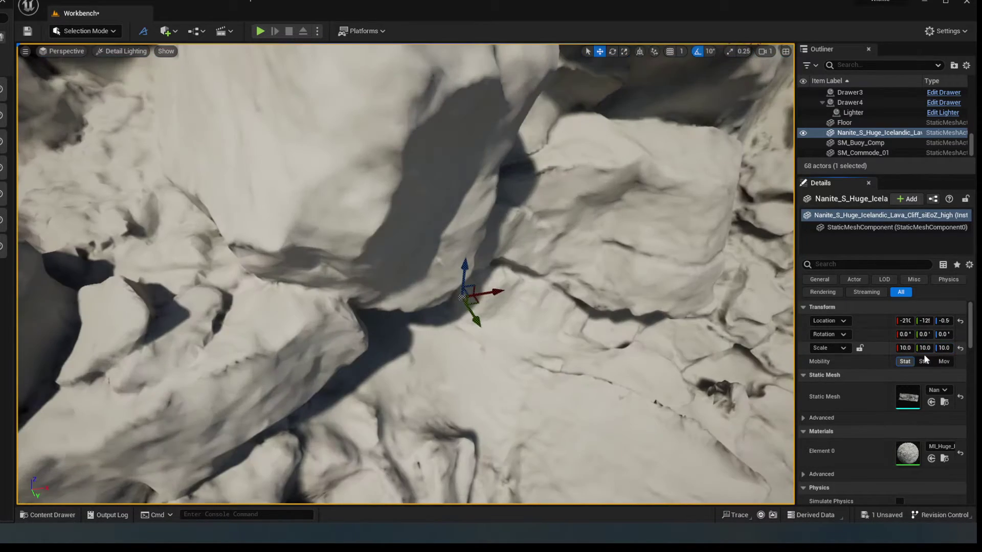
Run a game preview from the top of the enlarged cliff, examine the texture quality of its rocks, and end the preview.
click(399, 228)
key(s)
right_drag(398, 228, 481, 141)
right_drag(292, 276, 358, 294)
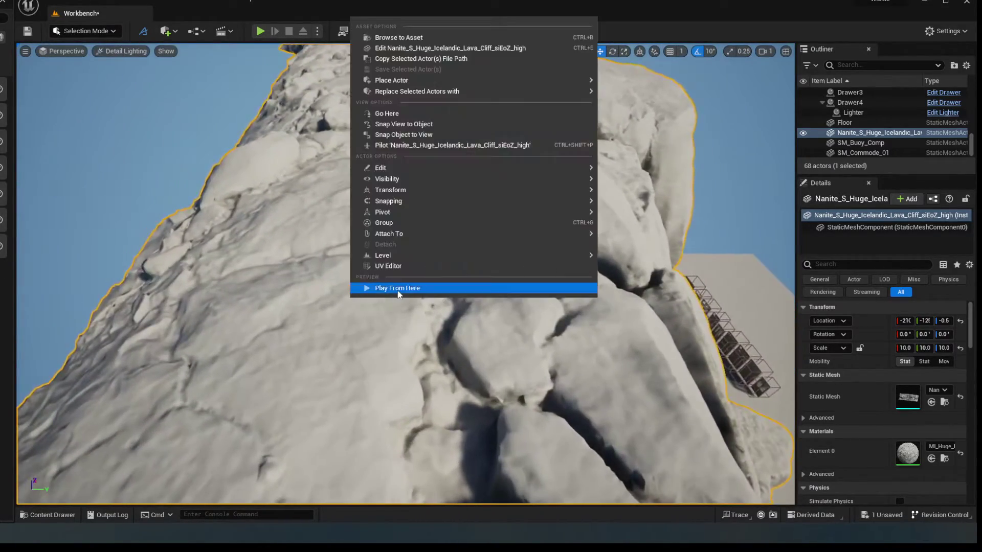
click(398, 289)
key(w)
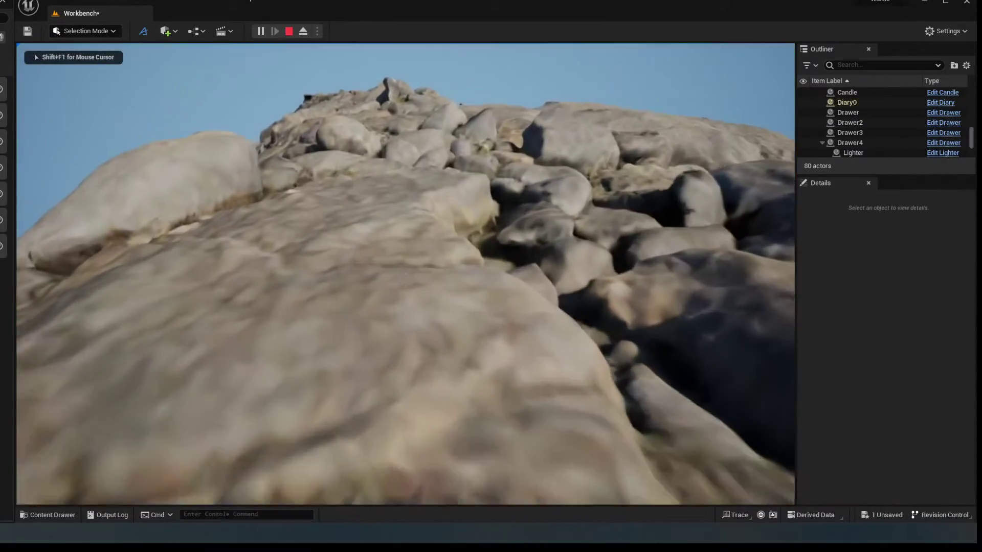
key(w)
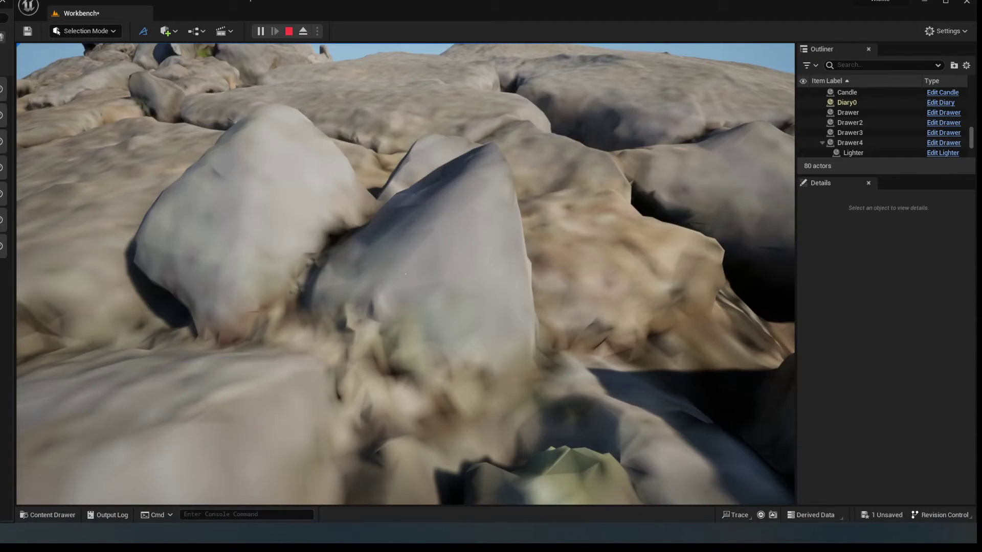
key(Escape)
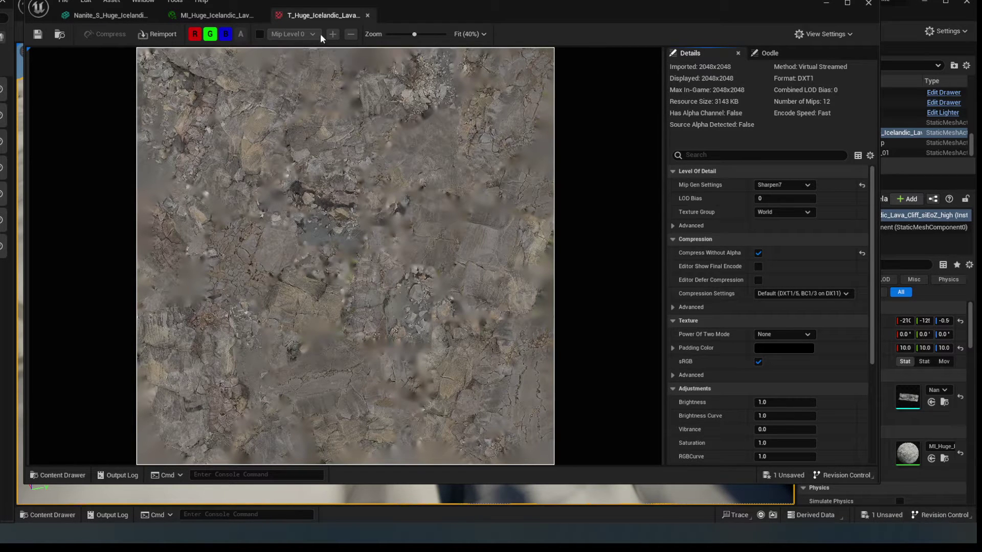
Close the cliff's color texture asset and review its static mesh and material instance.
middle_click(339, 14)
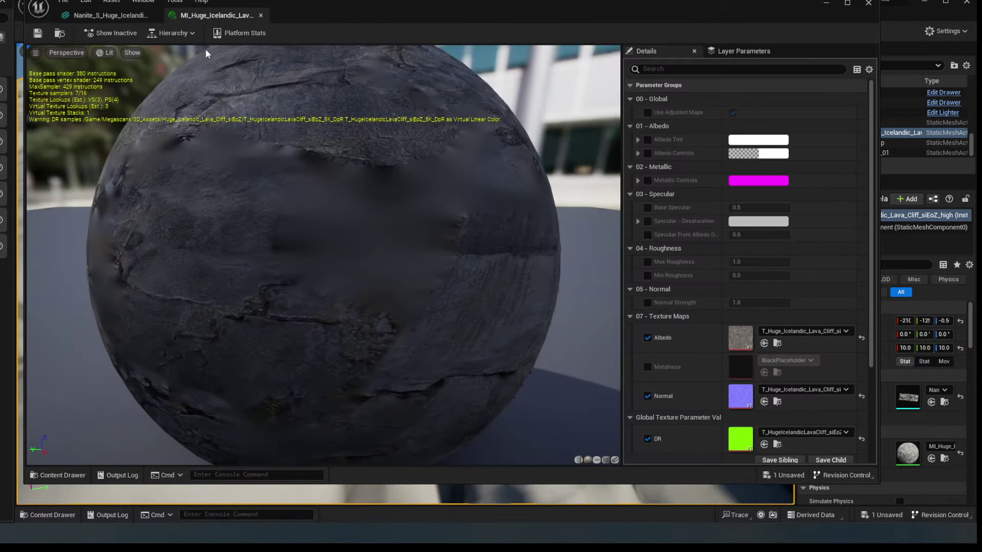
click(118, 15)
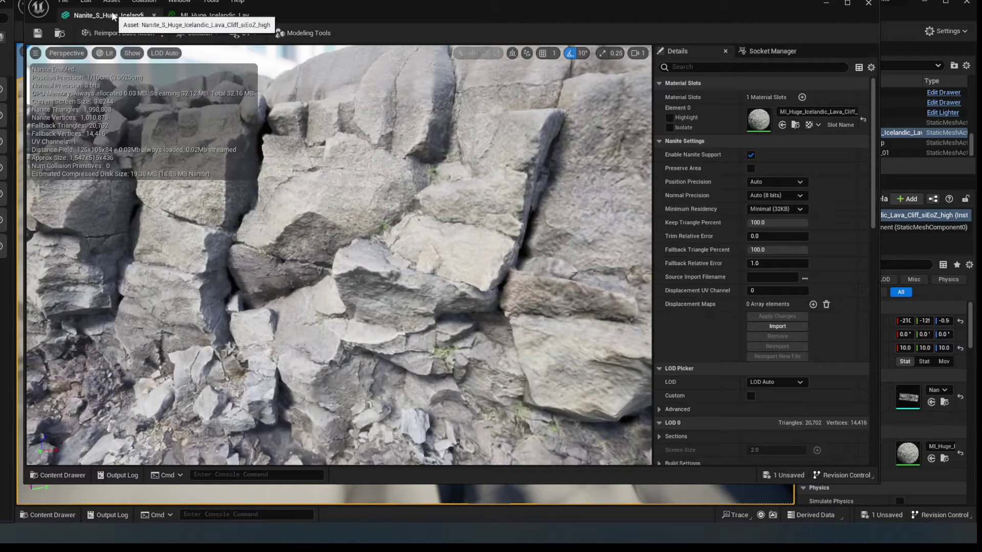
click(192, 17)
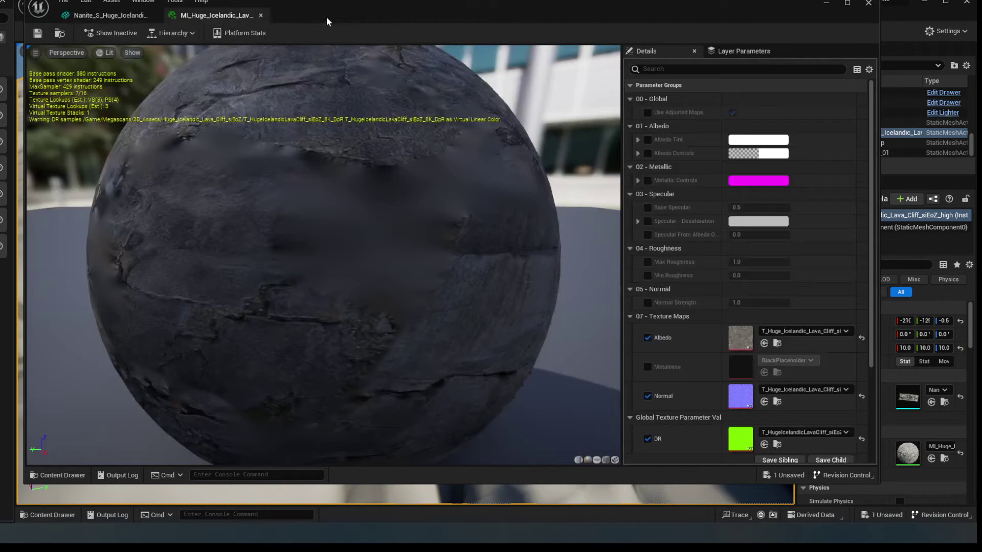
drag(340, 7, 529, 0)
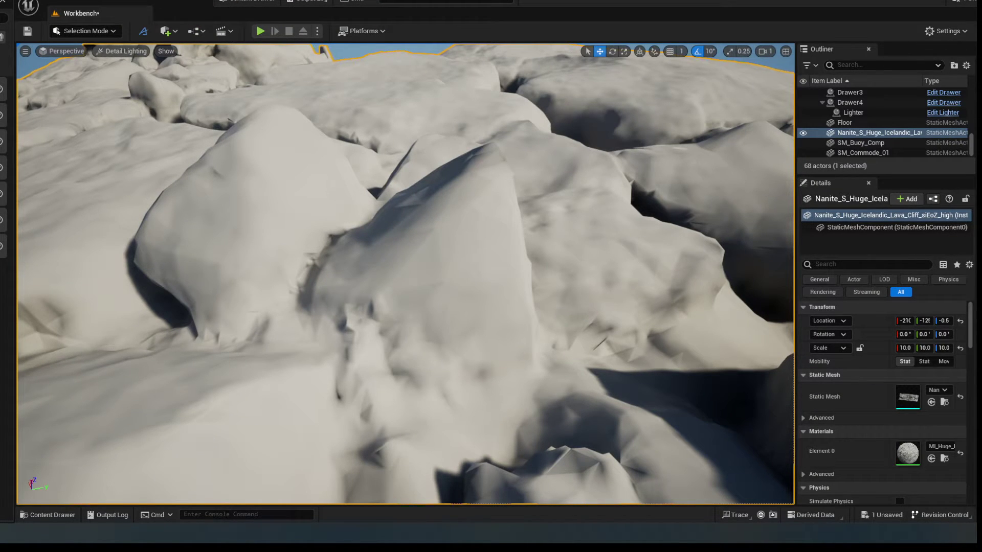
Open Quixel Bridge and go to its Surfaces category.
key(s)
right_drag(592, 319, 432, 358)
right_drag(635, 308, 609, 303)
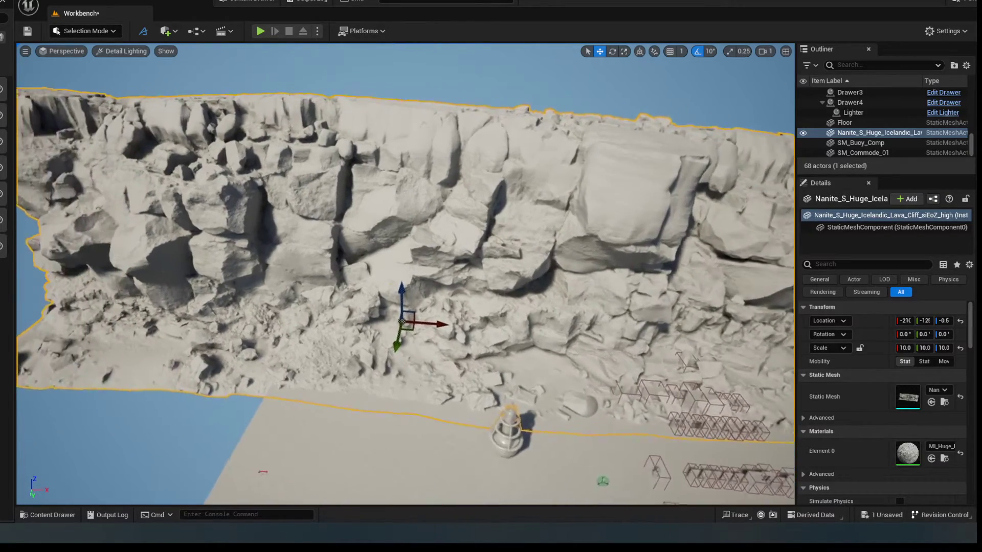
right_drag(241, 198, 246, 187)
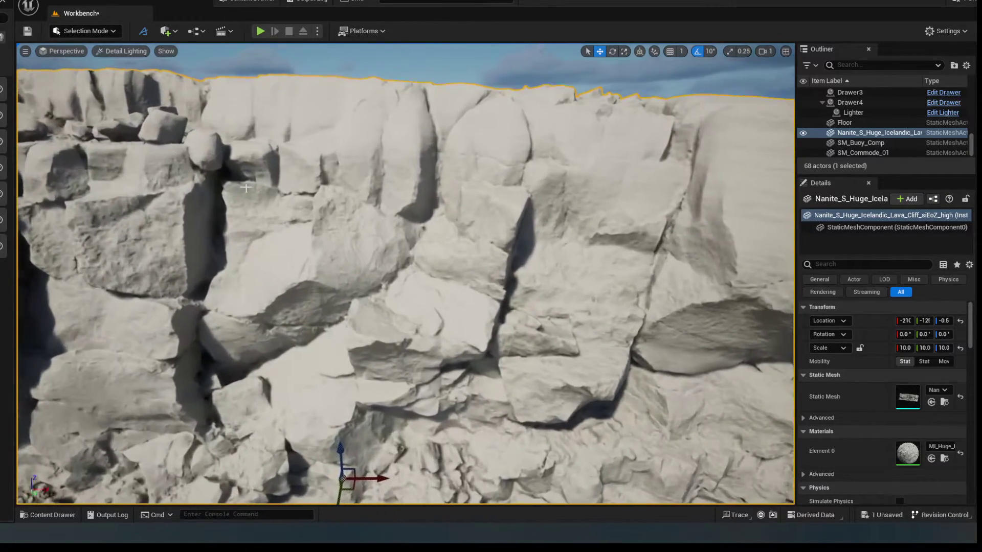
click(164, 32)
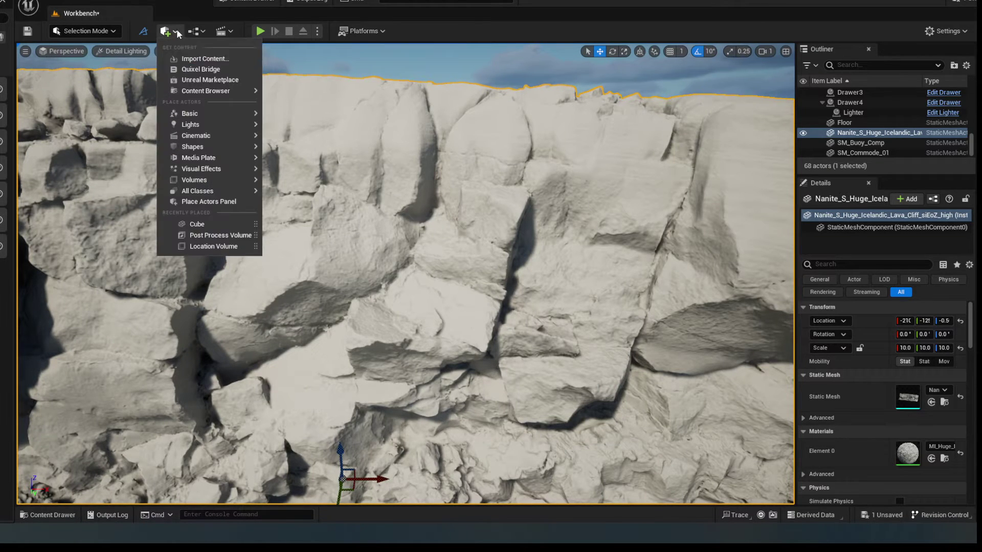
click(195, 71)
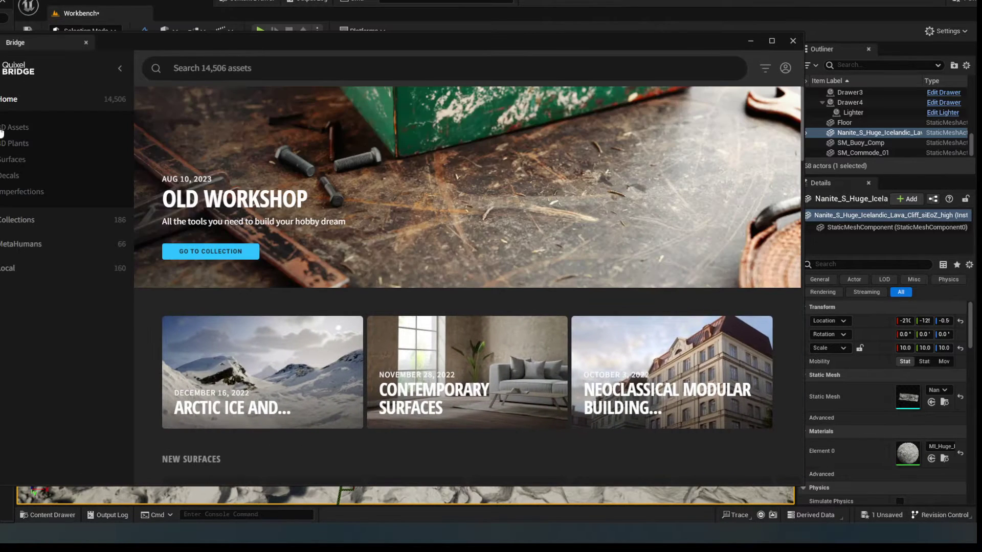
click(15, 159)
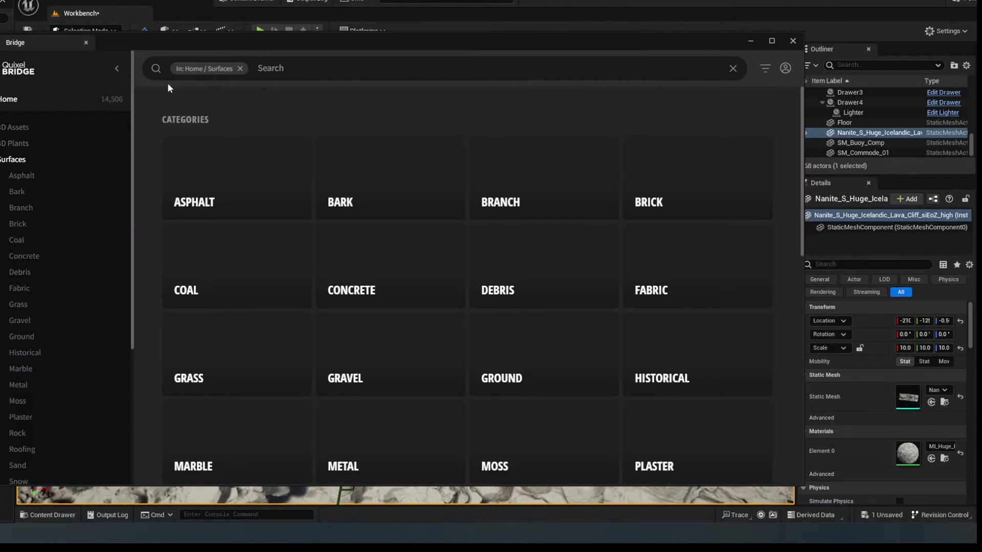
Search the surfaces for "tiling rock" and remove the Tiling filter to browse rock surfaces only.
click(293, 67)
text(tiling rock)
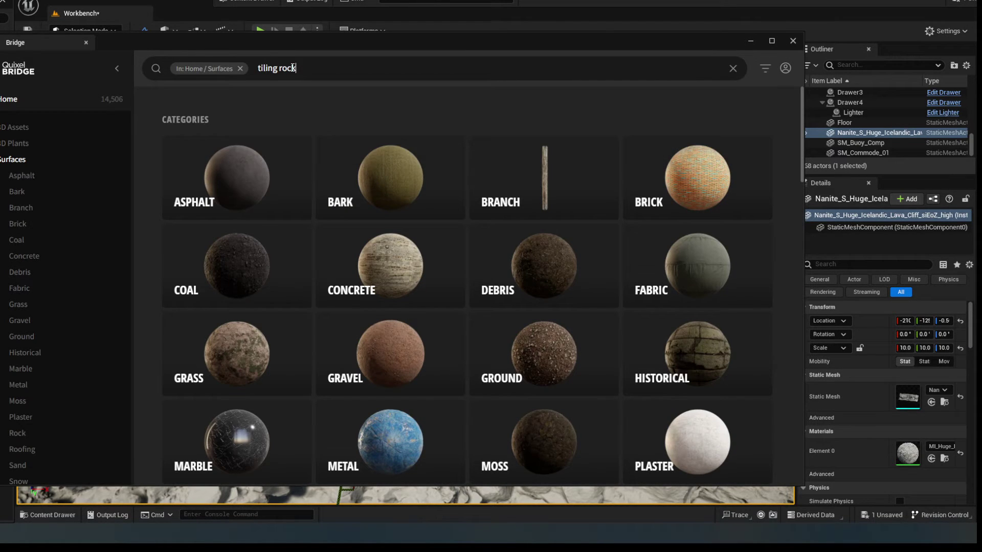
key(Return)
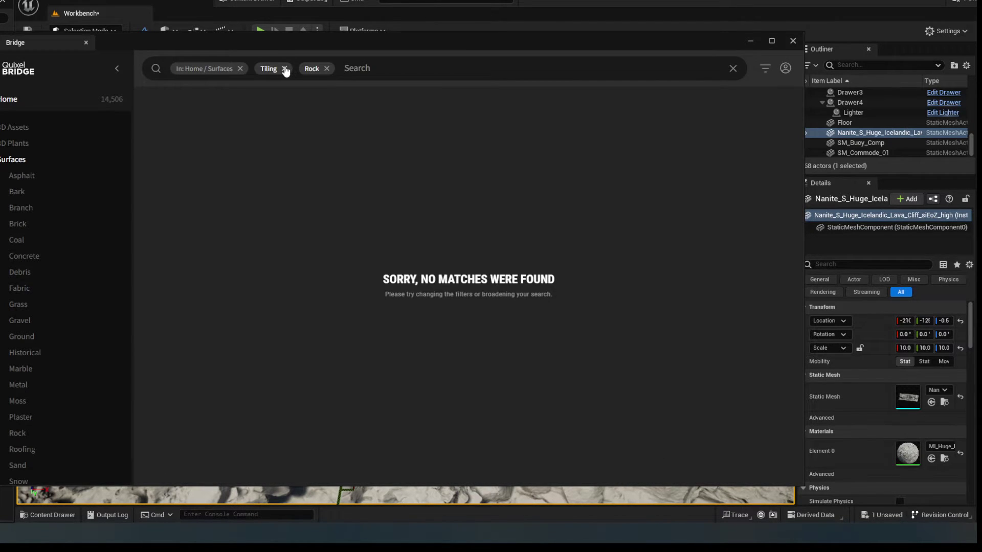
click(285, 69)
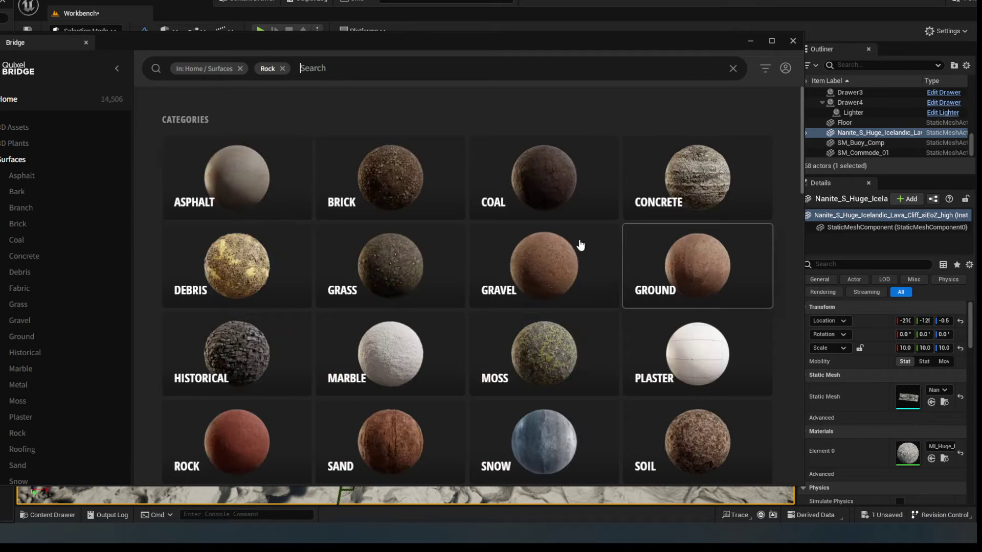
scroll(481, 236, down, 5)
scroll(481, 236, down, 2)
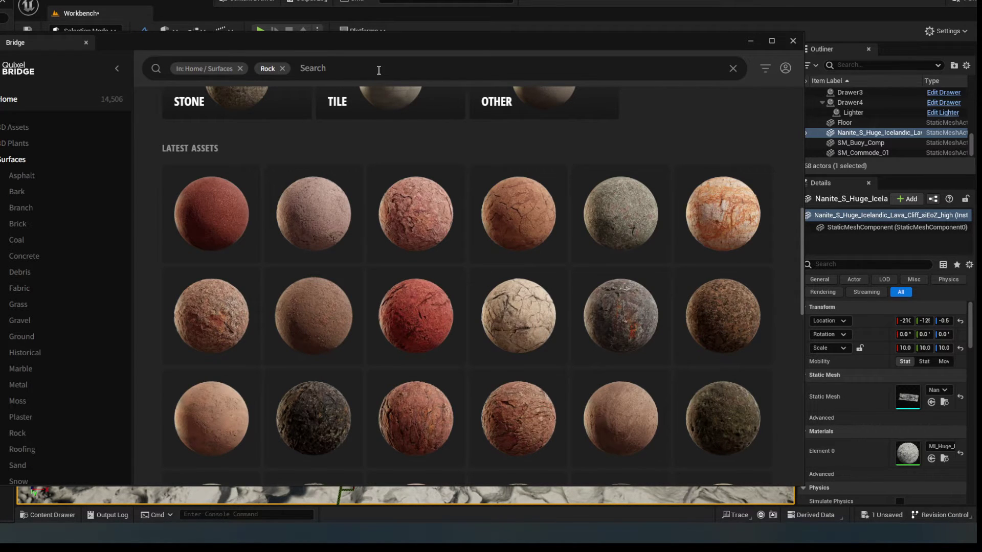
Narrow the rock surface search with the term "icelandic" and browse the latest matching assets.
text(icelandi)
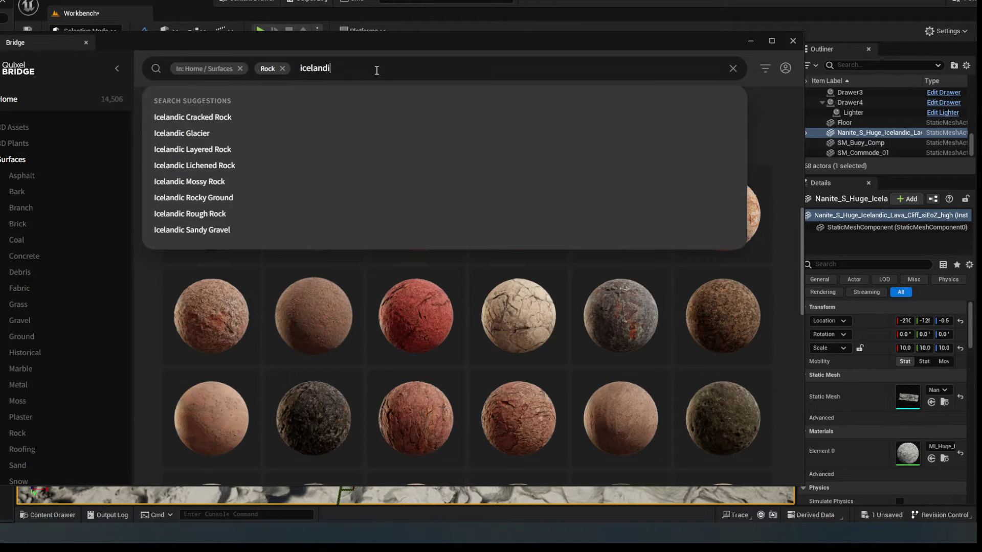
text(c)
key(Return)
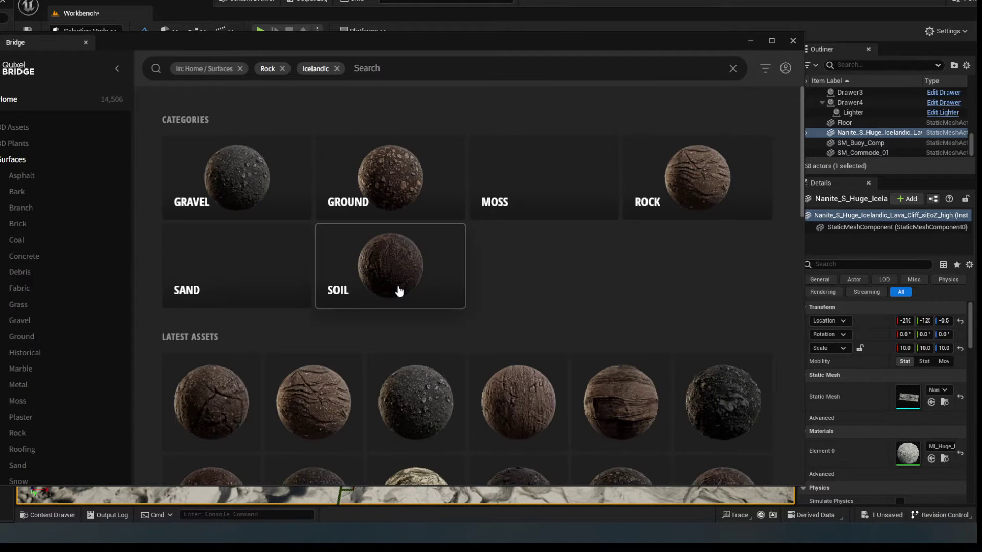
scroll(409, 282, down, 3)
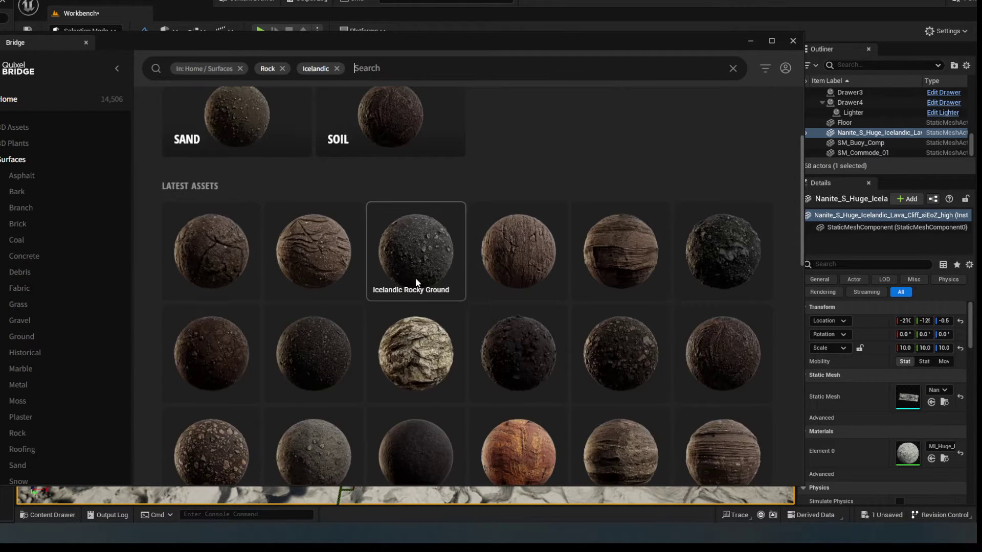
Look through the preview renders of the Icelandic Mossy Rock surface and sign in to Bridge.
click(436, 367)
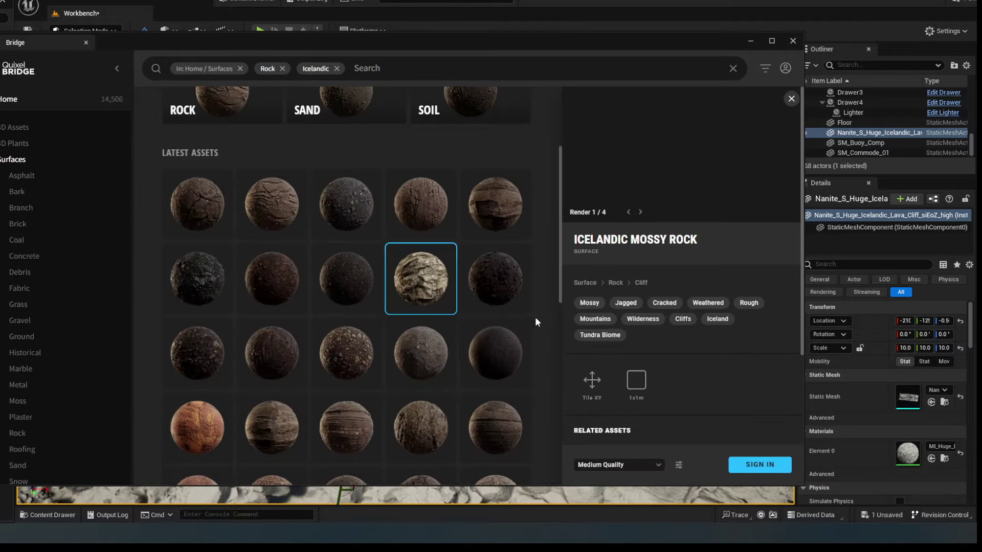
scroll(670, 148, down, 1)
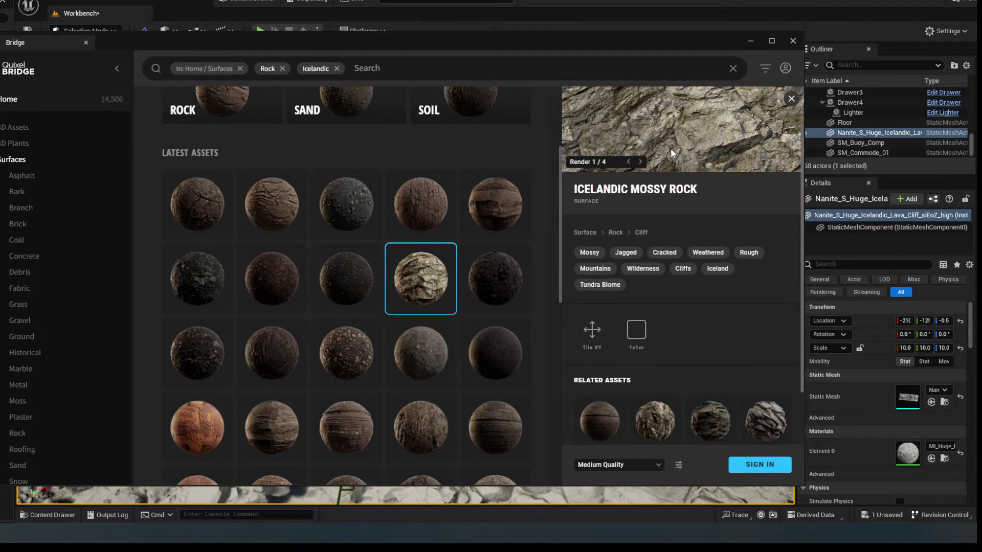
scroll(670, 148, up, 1)
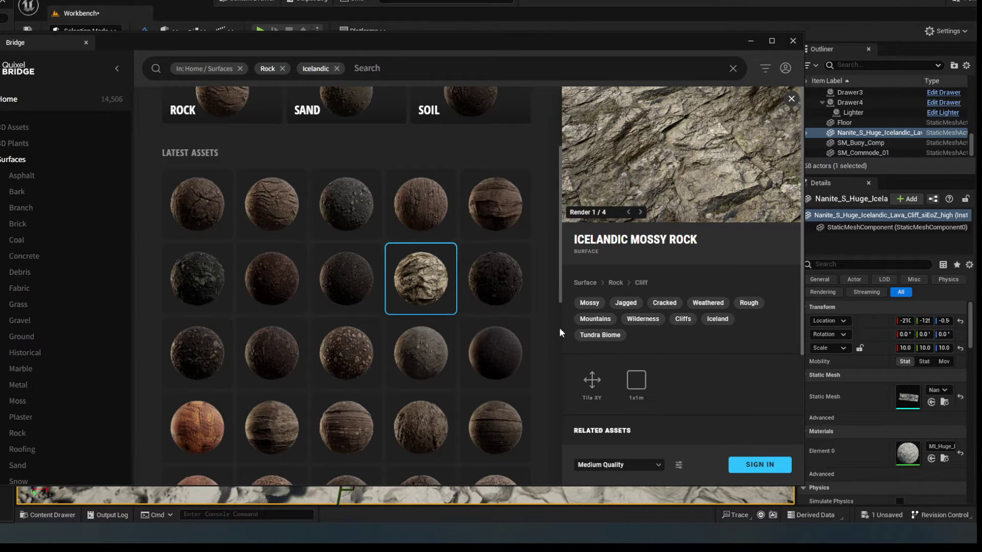
click(640, 211)
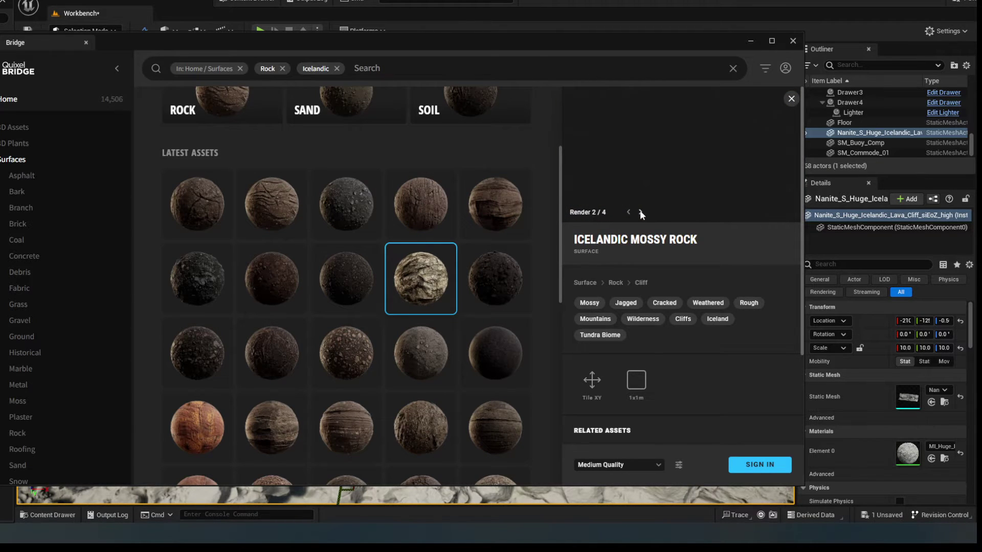
click(640, 212)
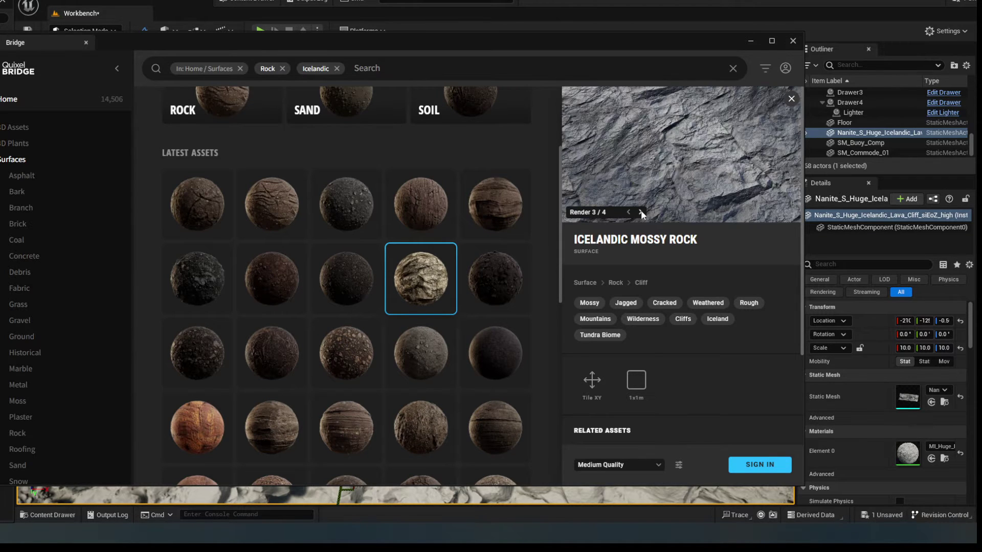
click(641, 211)
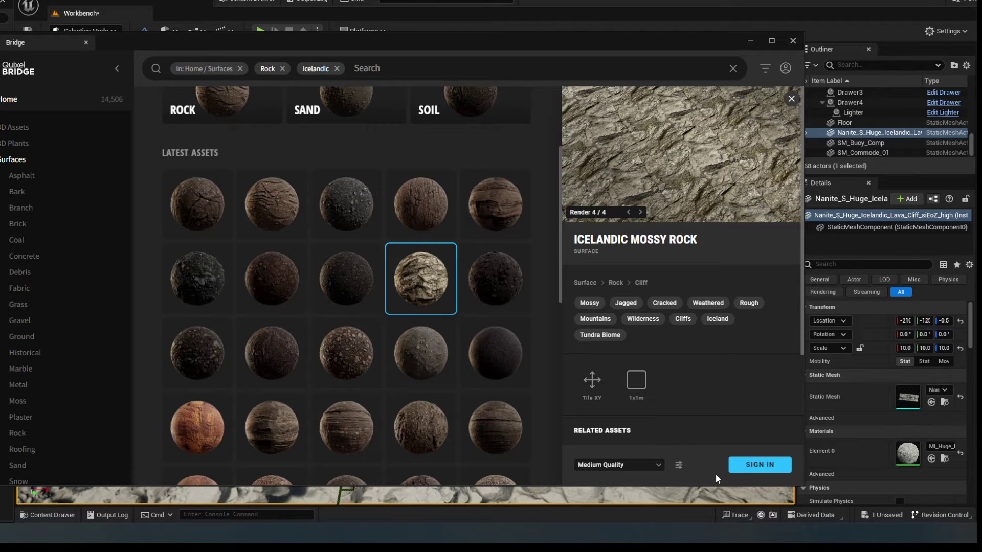
click(748, 462)
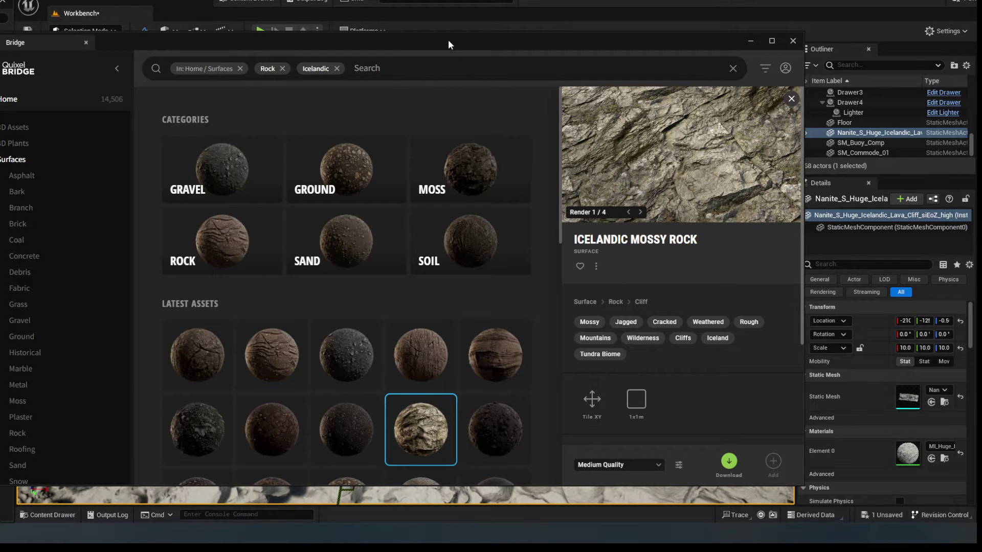
Download the Icelandic Mossy Rock surface at medium quality and export it to the project.
drag(449, 45, 433, 1)
click(344, 387)
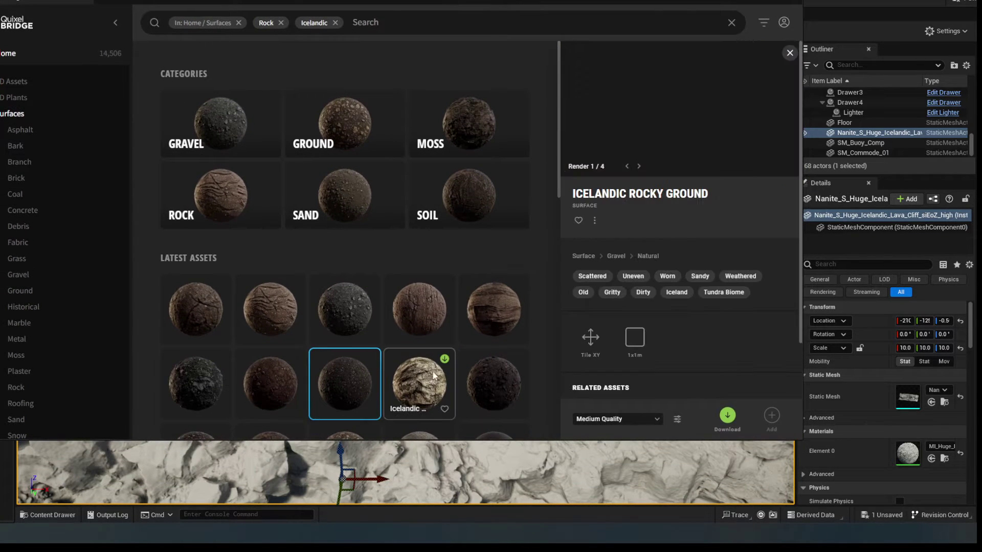
click(435, 375)
click(444, 360)
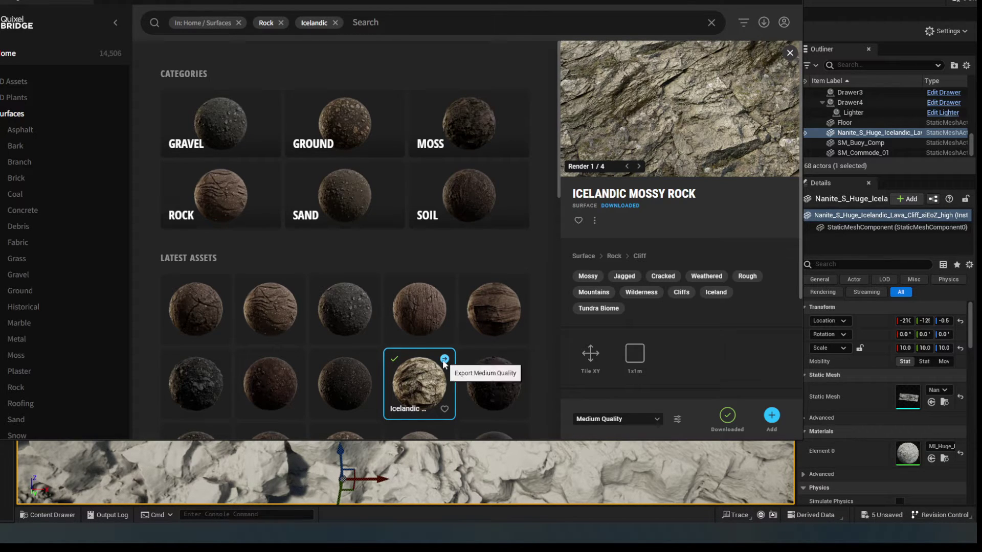
click(444, 359)
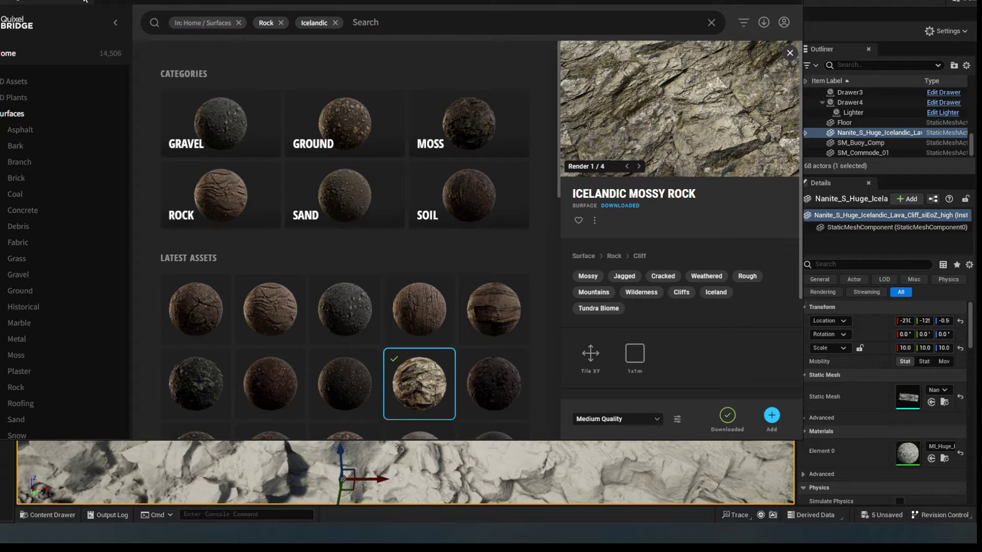
click(84, 0)
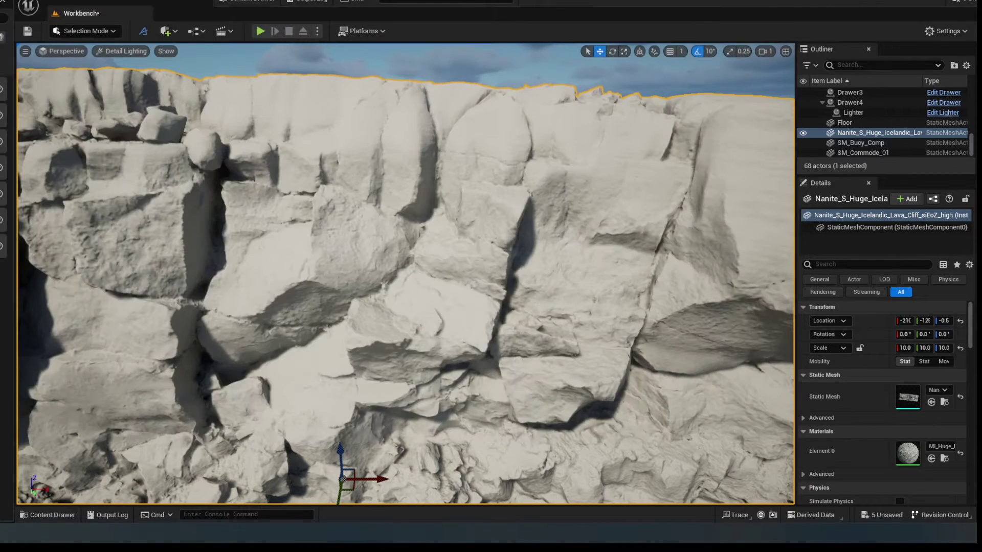
Replace the DR and Albedo maps in the cliff's material instance with the matching Icelandic Mossy Rock textures.
drag(378, 0, 1, 23)
drag(981, 23, 719, 23)
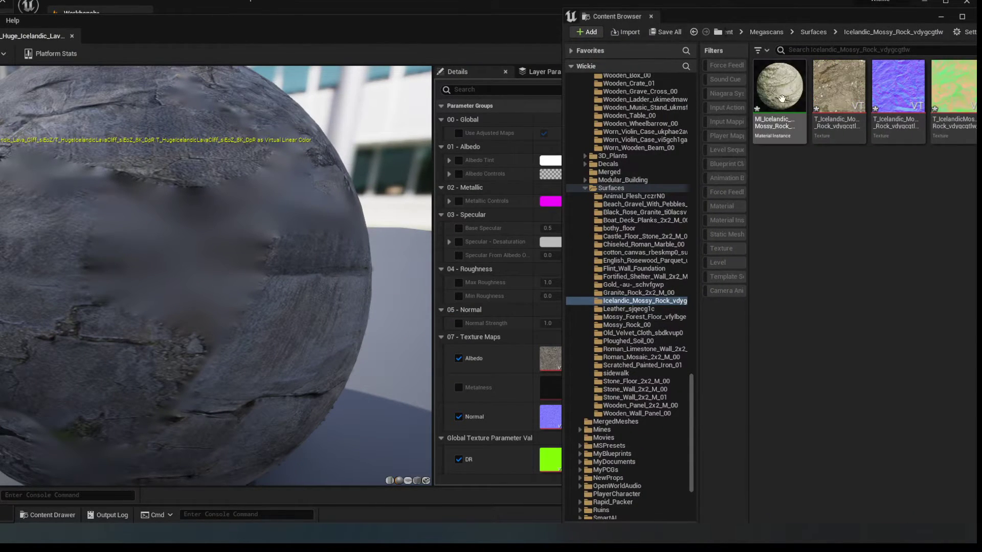
mouse_move(839, 111)
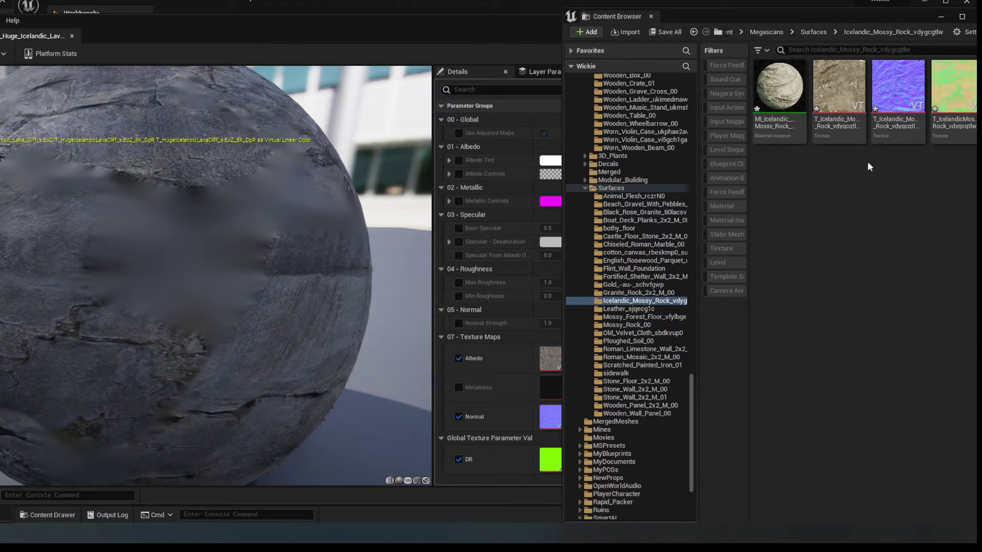
mouse_move(957, 111)
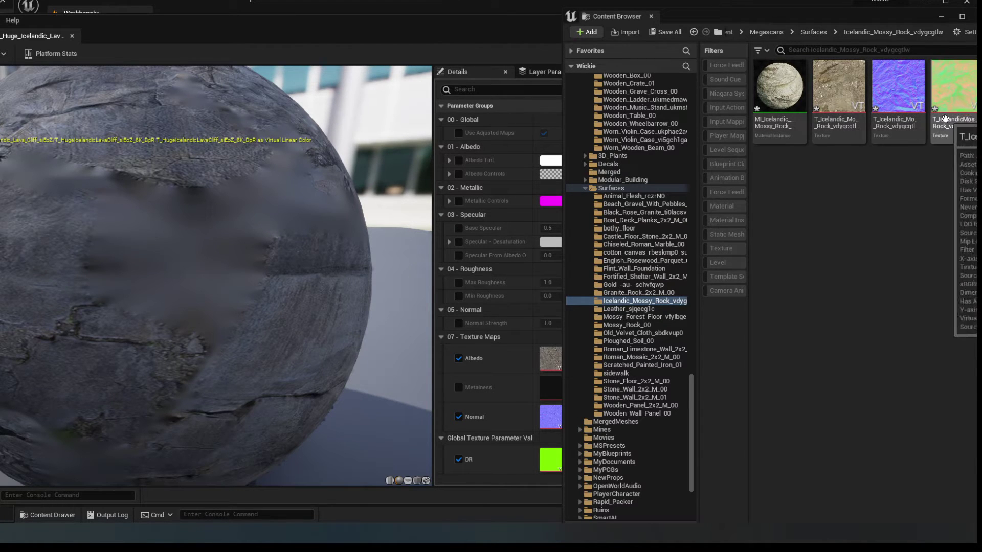
drag(320, 45, 183, 0)
scroll(361, 276, down, 1)
scroll(394, 282, down, 1)
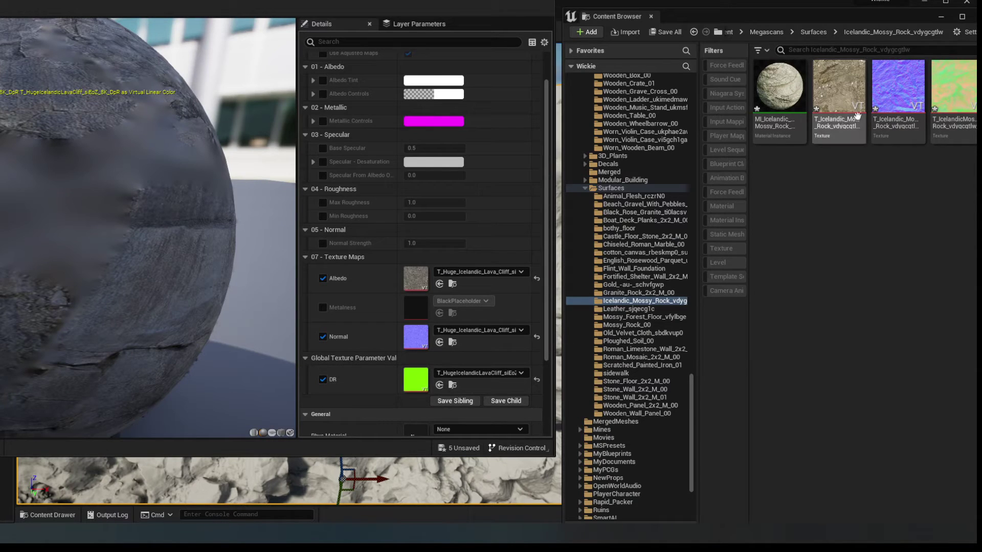
drag(951, 103, 415, 381)
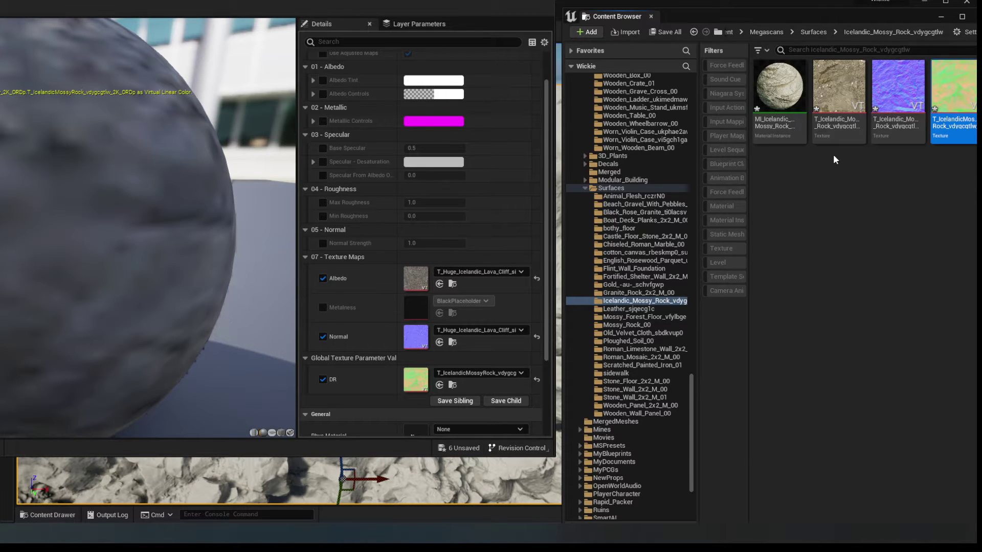
mouse_move(832, 121)
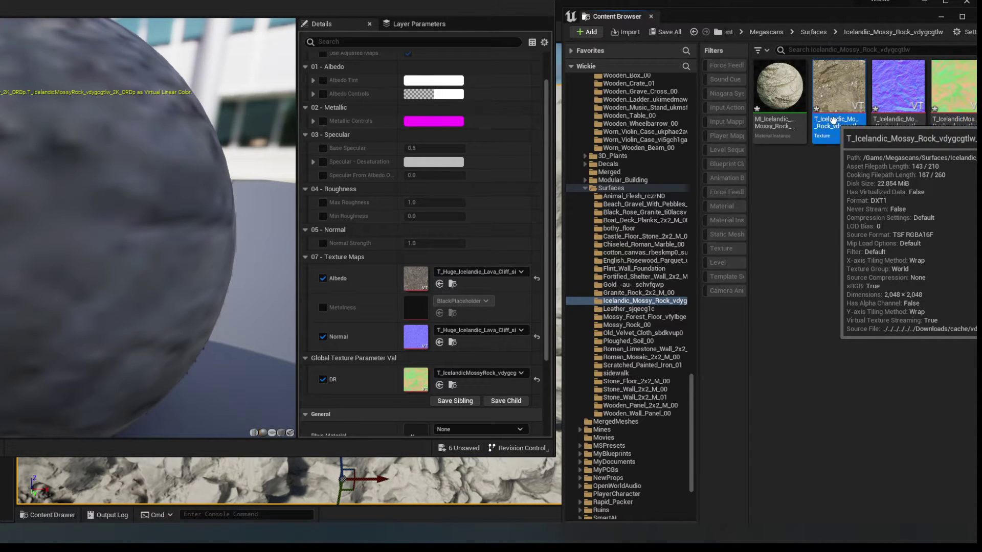
drag(833, 121, 419, 283)
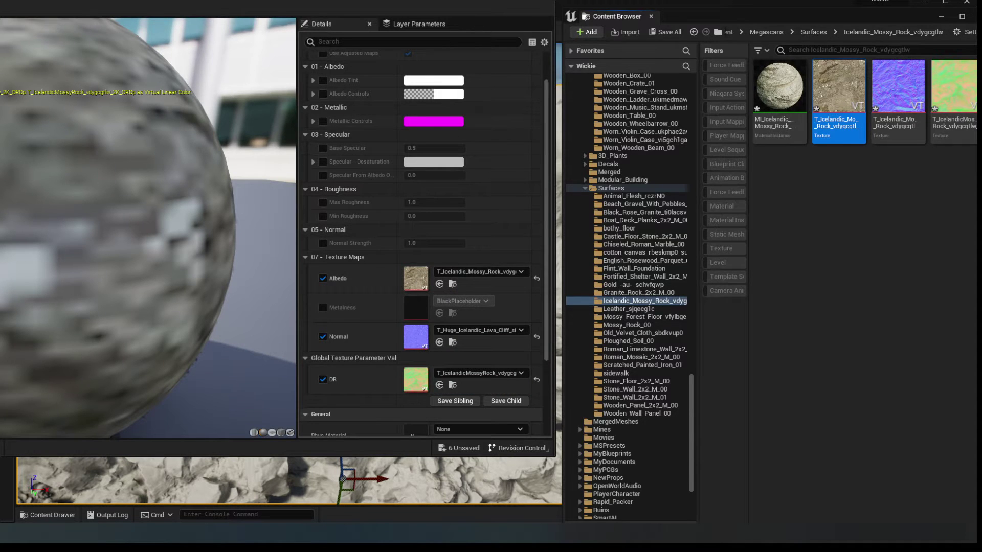
Switch the level viewport to Lit view mode and inspect the retextured cliff.
drag(327, 2, 981, 0)
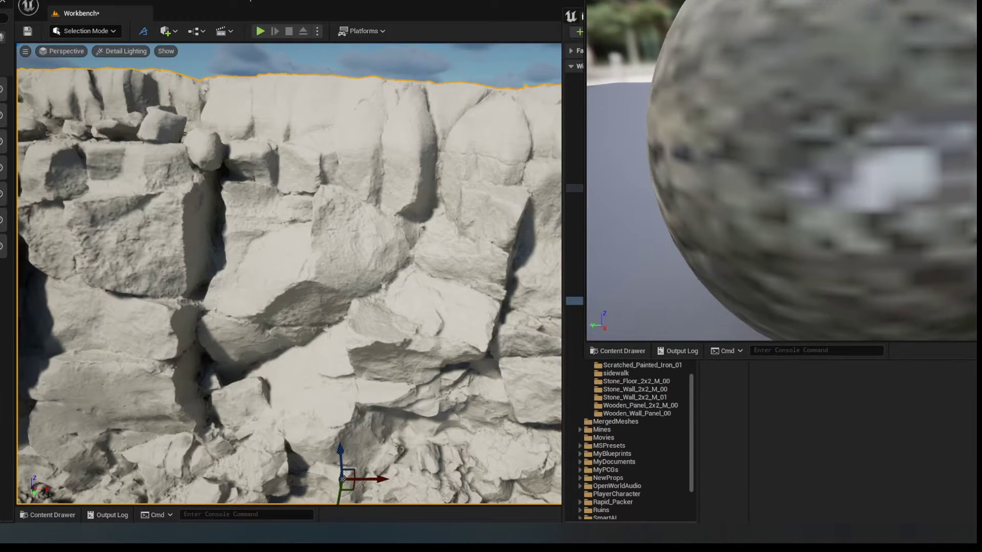
click(125, 52)
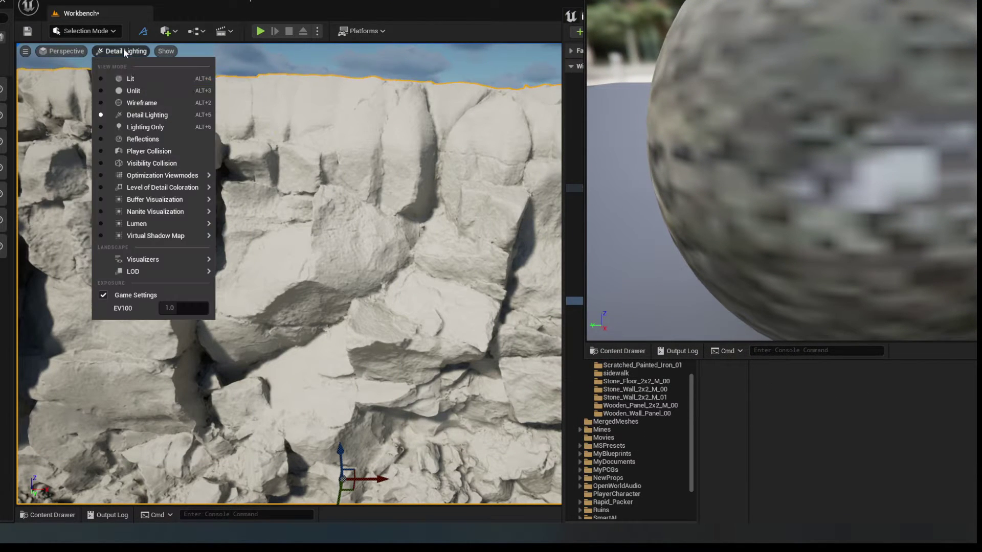
click(127, 79)
mouse_move(157, 144)
right_down()
mouse_move(205, 168)
mouse_move(297, 172)
mouse_move(212, 174)
mouse_move(214, 164)
mouse_move(123, 165)
mouse_move(113, 152)
mouse_move(156, 158)
mouse_move(153, 169)
mouse_move(154, 145)
mouse_move(172, 141)
mouse_move(158, 149)
mouse_move(156, 133)
right_up()
key(s)
key(w)
right_drag(208, 155, 216, 154)
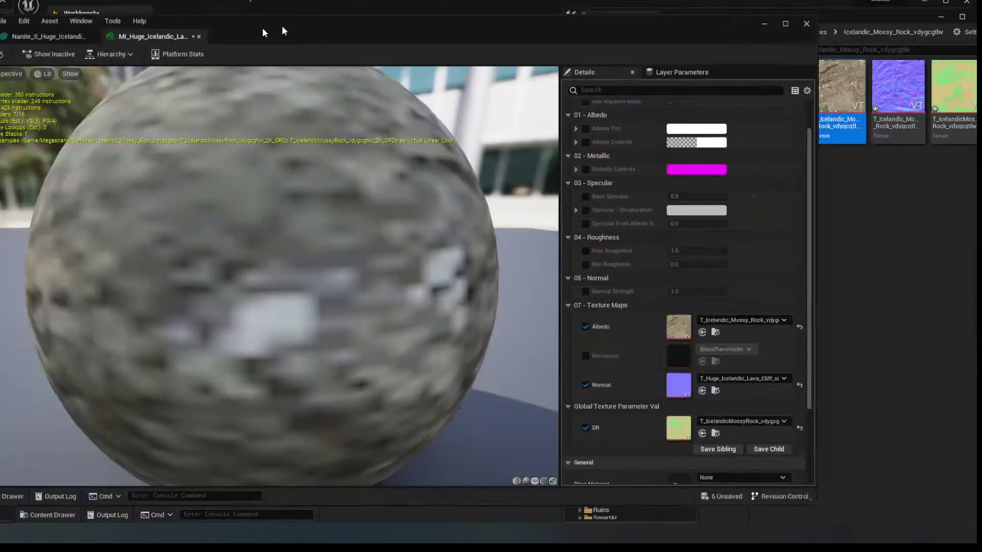
Close the cliff's material instance editor and examine the rock texture across the cliff face in the level.
drag(282, 31, 145, 28)
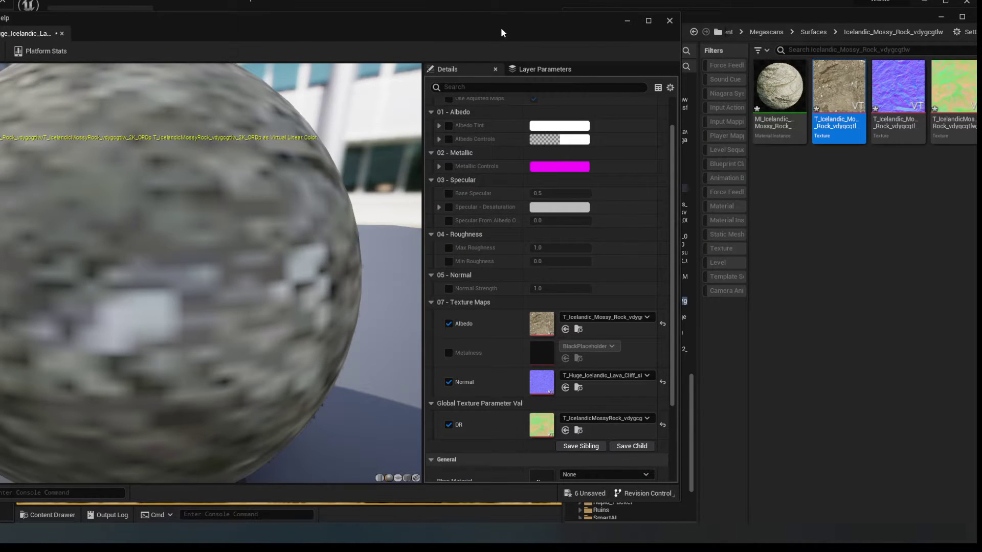
drag(501, 30, 555, 38)
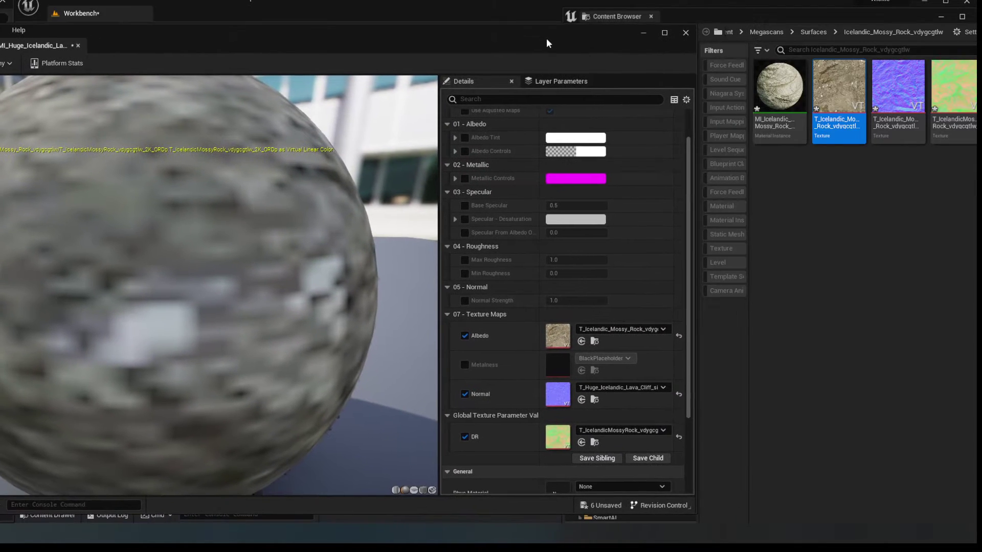
click(694, 28)
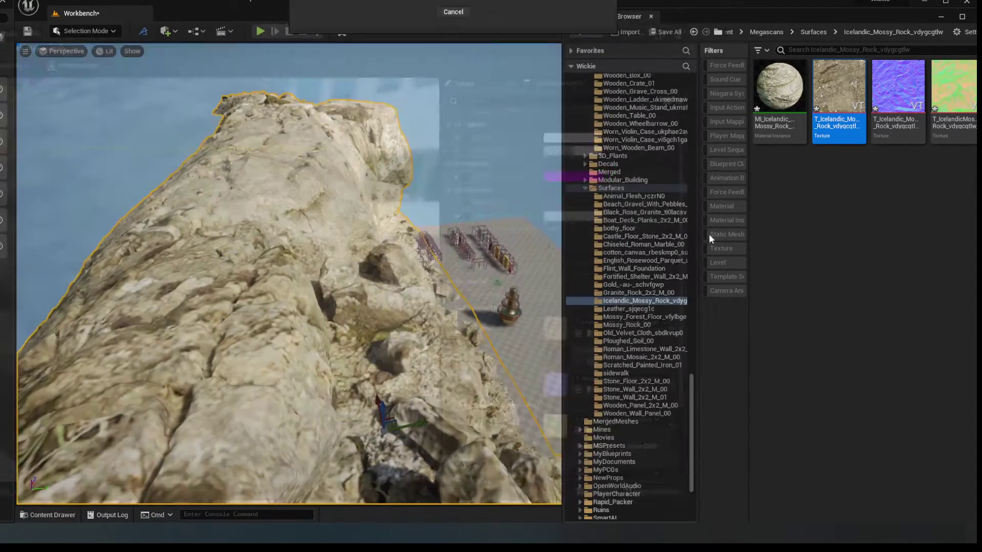
right_drag(289, 273, 275, 304)
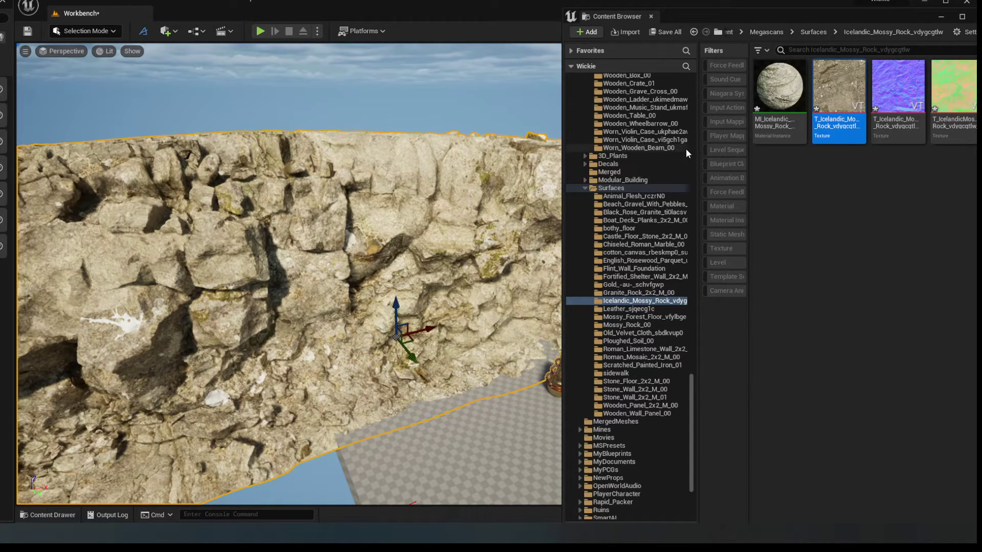
right_drag(358, 266, 460, 243)
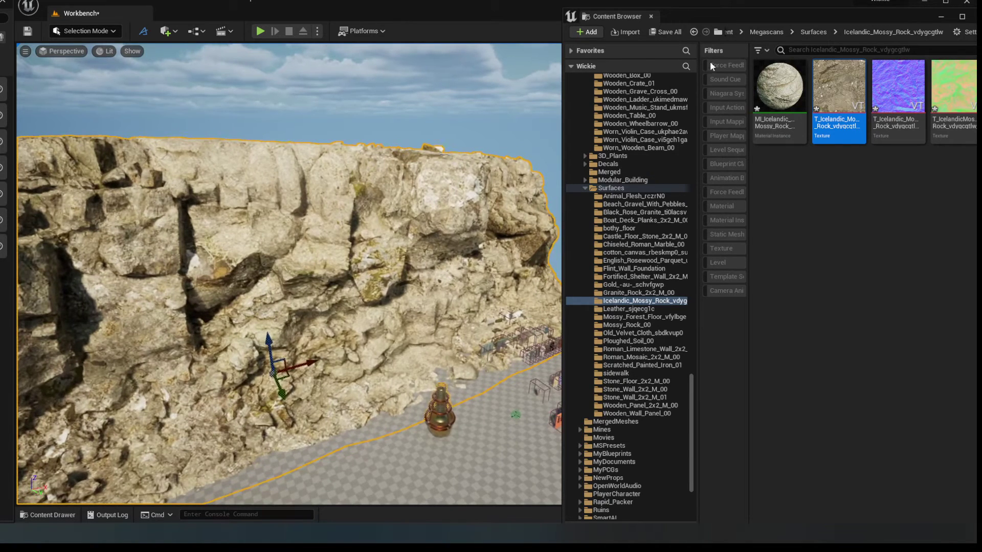
drag(703, 12, 640, 5)
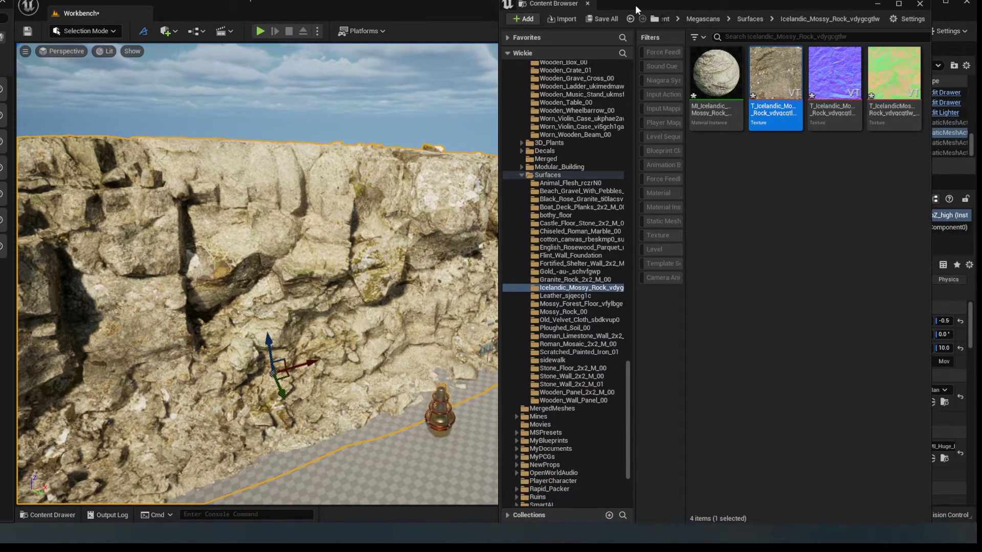
right_drag(370, 239, 367, 239)
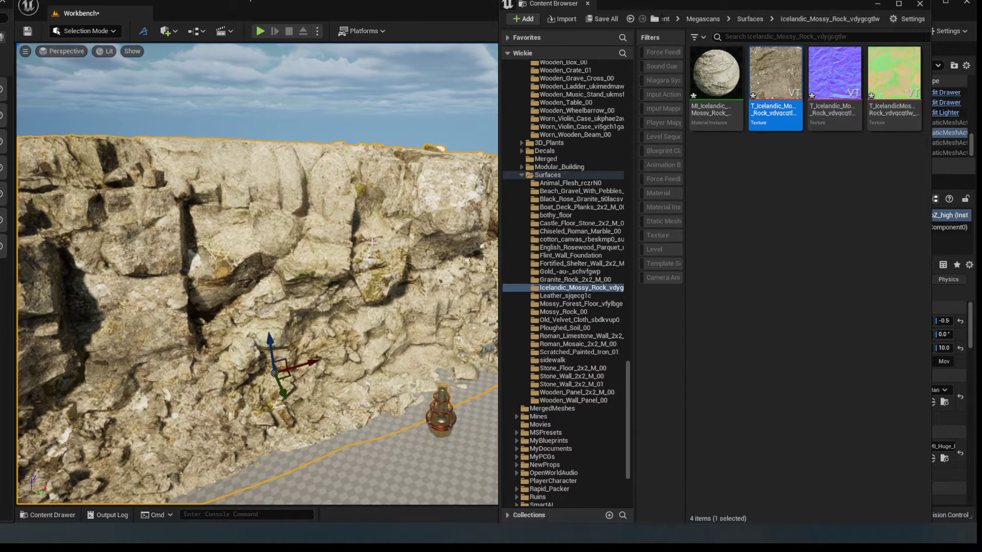
Open Content Browser 2 alongside the first content browser.
drag(688, 3, 173, 5)
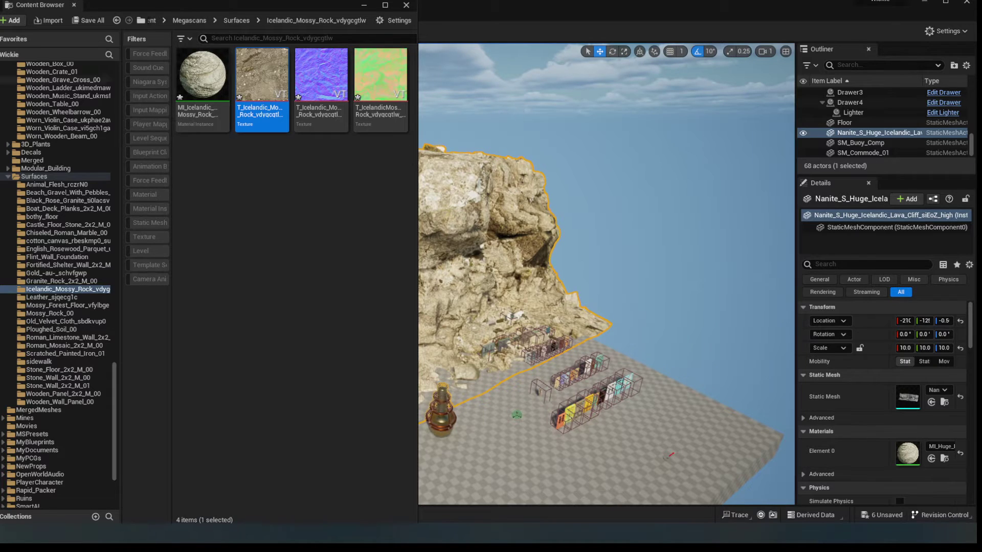
drag(194, 3, 166, 43)
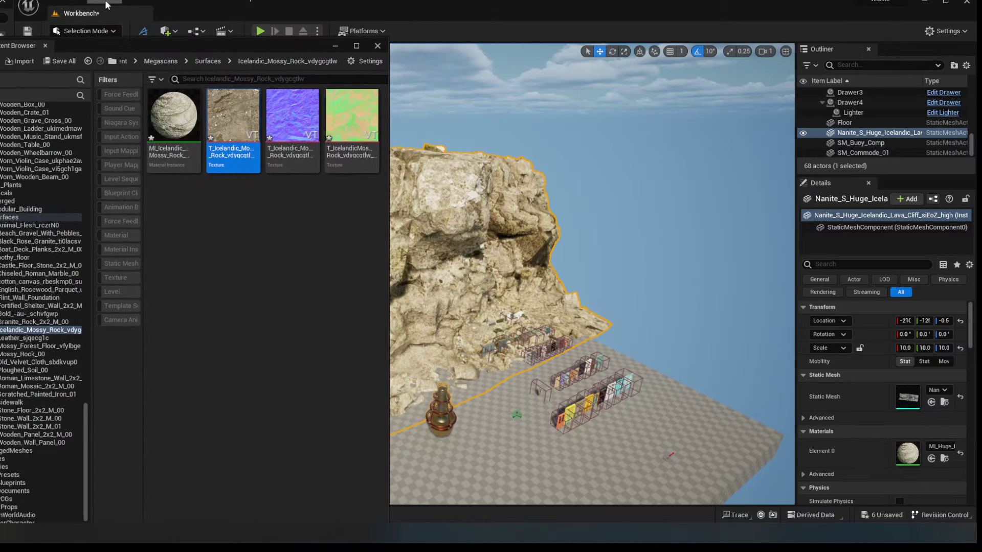
click(105, 2)
mouse_move(121, 35)
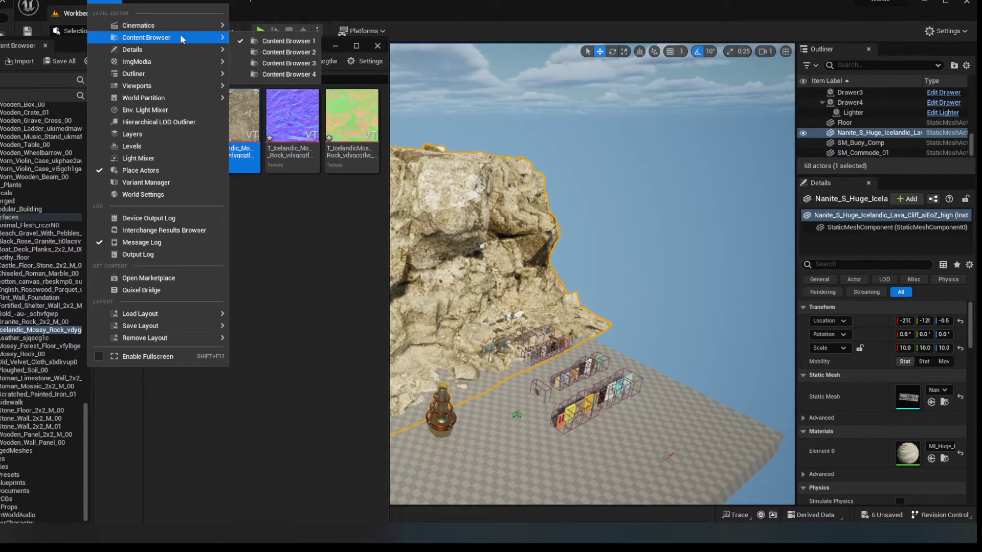
click(286, 41)
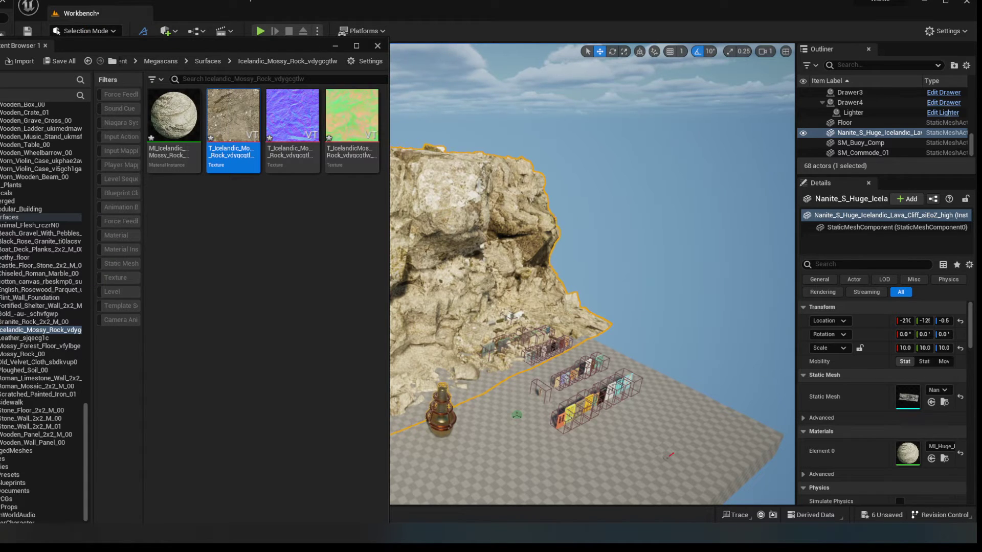
drag(534, 0, 649, 20)
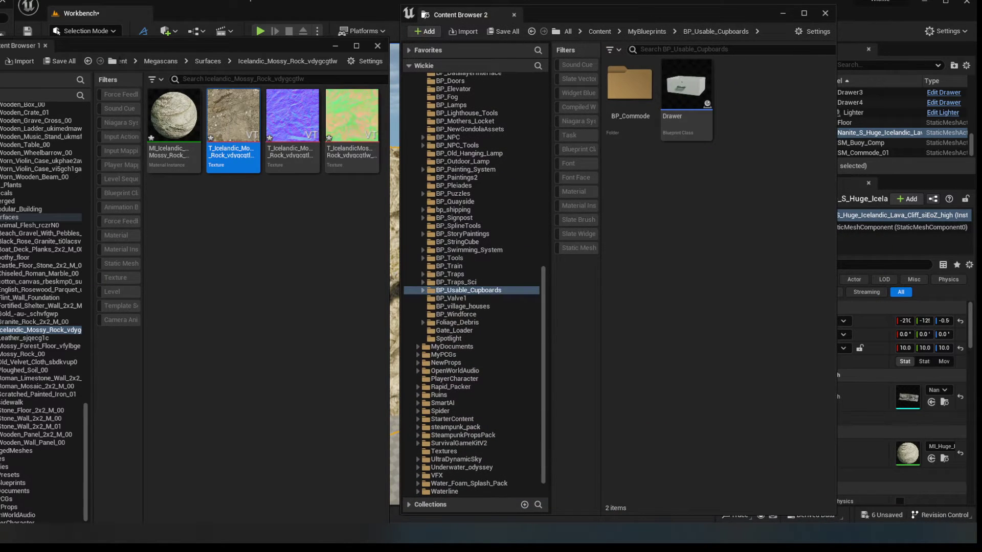
Locate the selected cliff's material instance and static mesh in its Megascans asset folder.
click(944, 459)
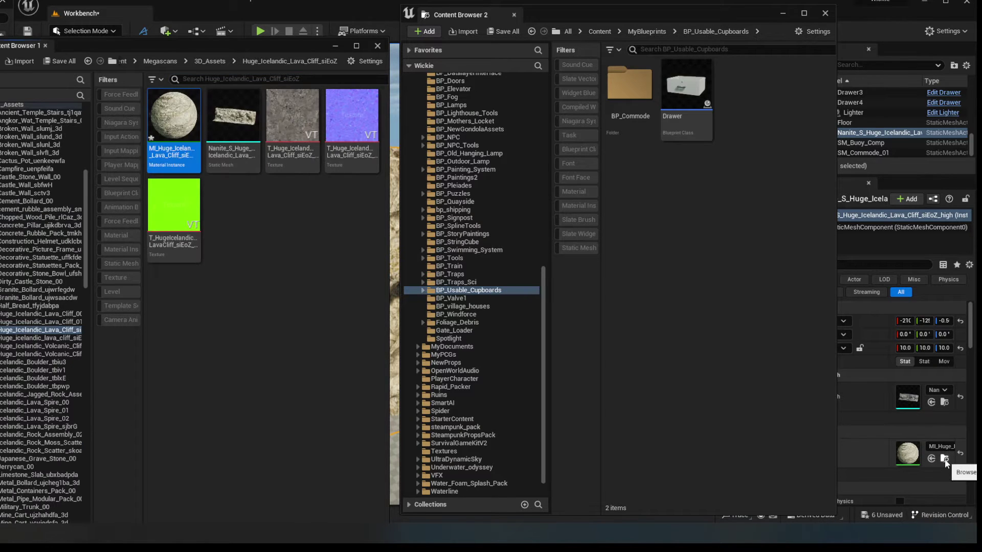
drag(613, 17, 217, 40)
click(945, 402)
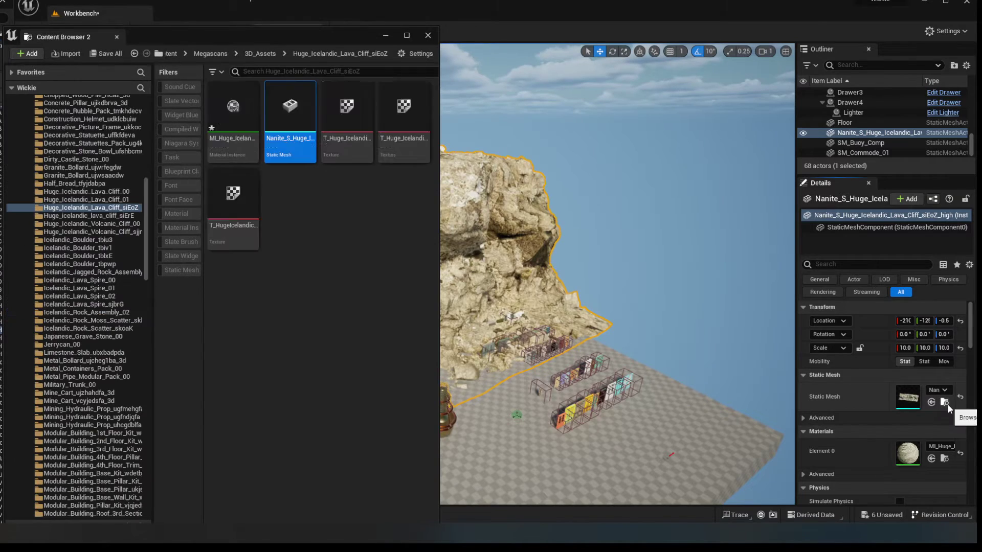
Arrange Content Browser 2 beside the first browser, with the Icelandic Mossy Rock and cliff asset folders both visible.
drag(239, 39, 637, 33)
drag(274, 51, 285, 33)
key(alt+Left)
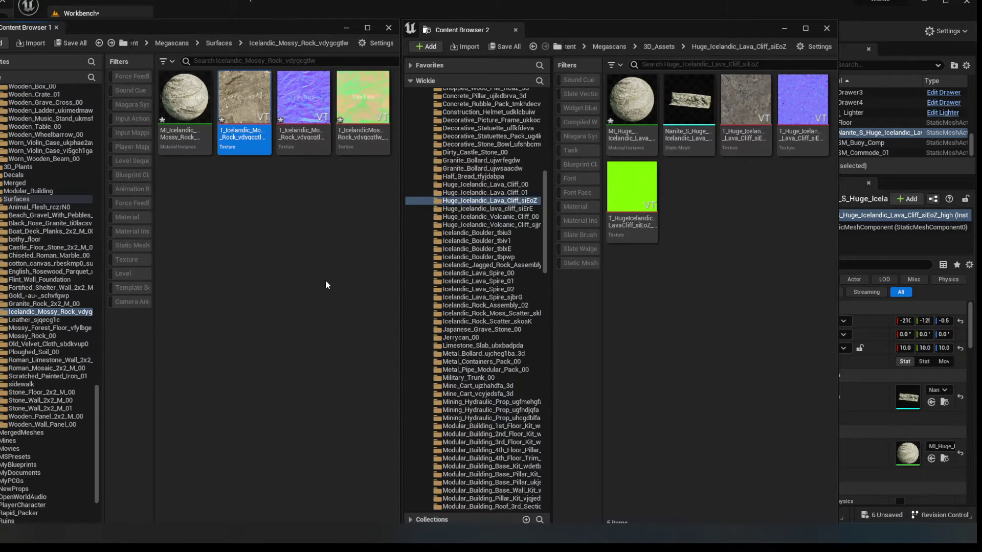
Save all the assets in the Icelandic Mossy Rock surface folder.
click(202, 279)
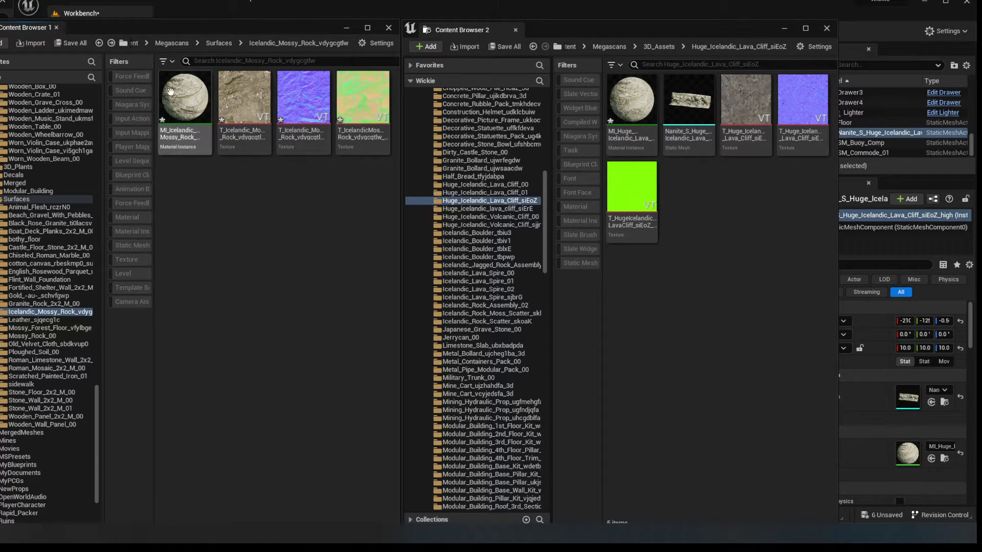
key(ctrl+a)
key(ctrl+s)
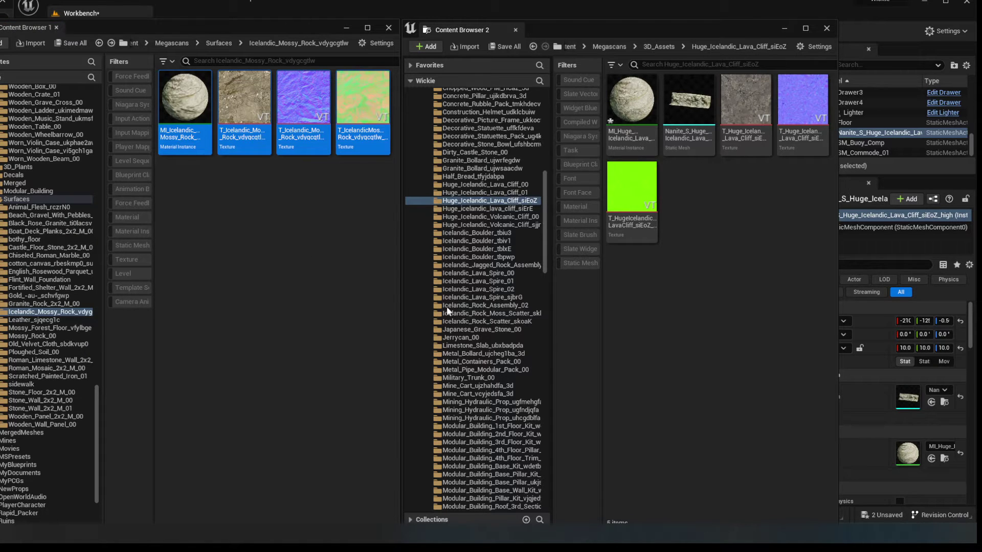
Create a material named Mat_Huge_Icelandic_Lava_Cliff_01 in the cliff's asset folder and open it for editing.
right_click(671, 337)
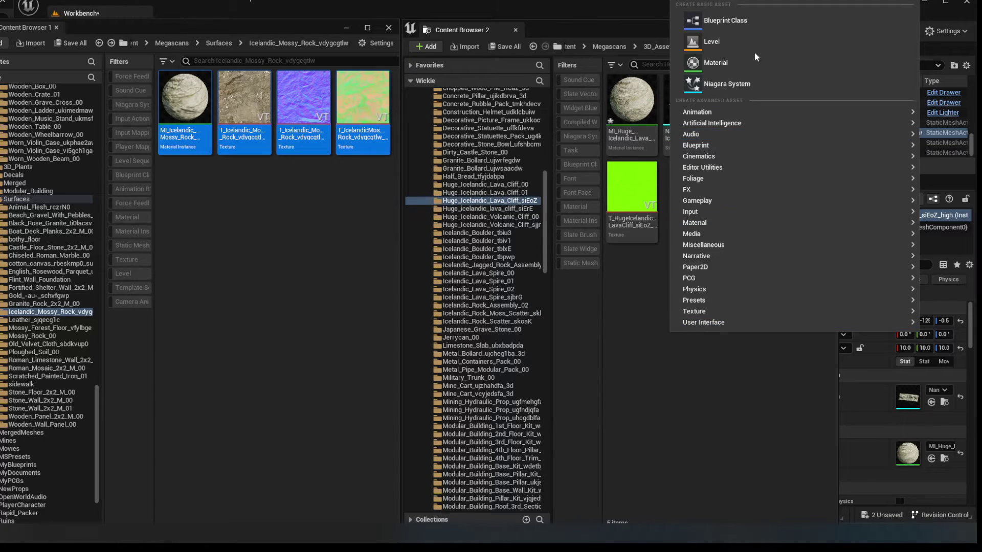
click(715, 62)
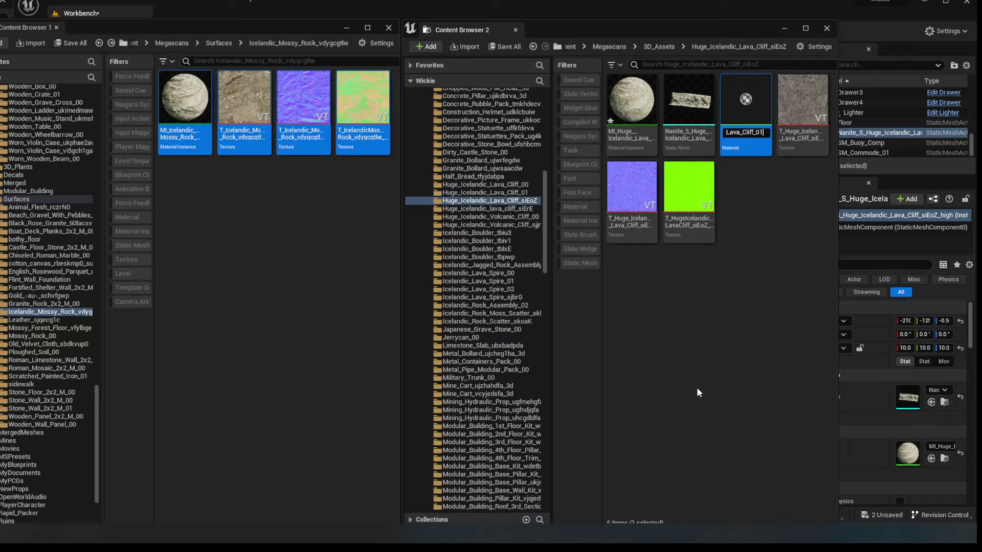
key(Return)
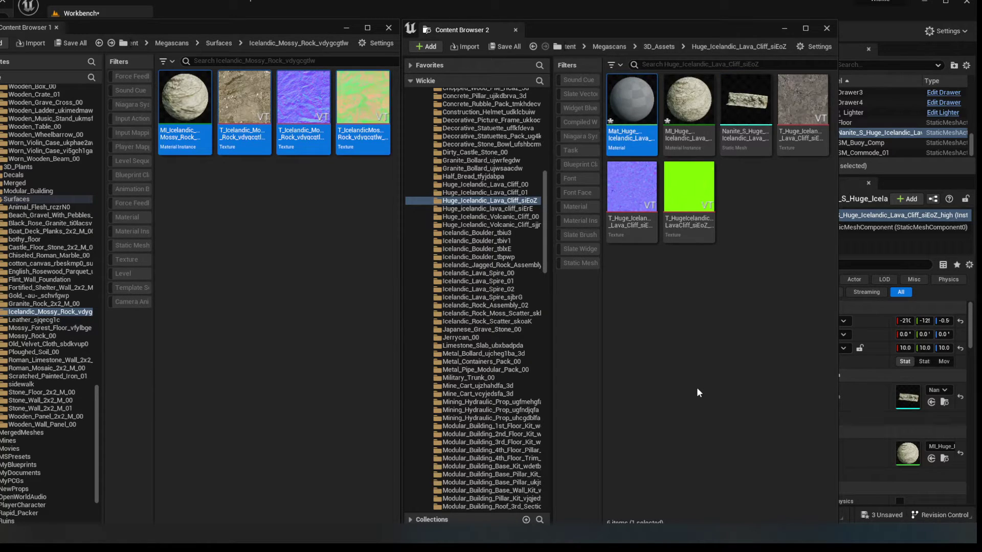
double_click(632, 110)
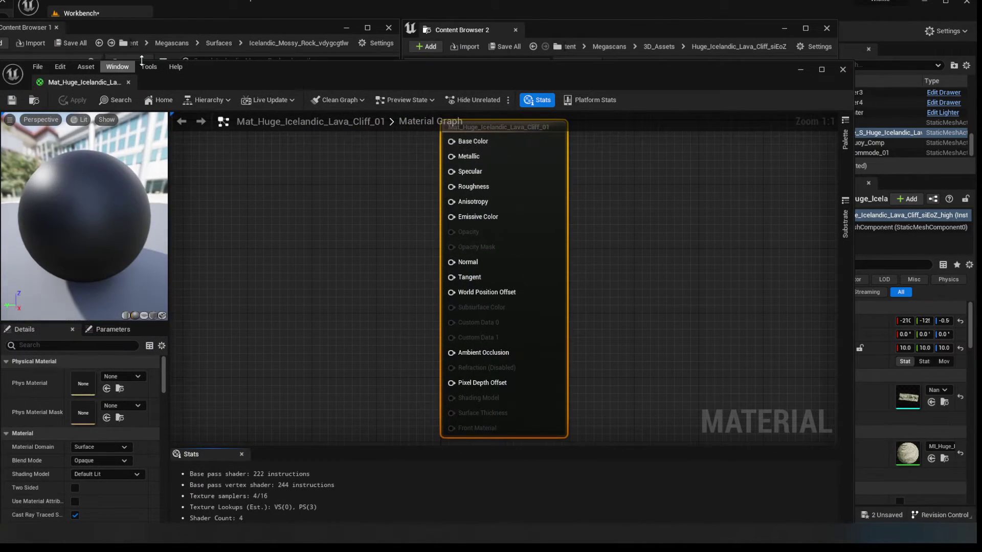
Add the cliff's own normal texture to the material graph and connect its RGB output to Normal.
drag(208, 67, 276, 154)
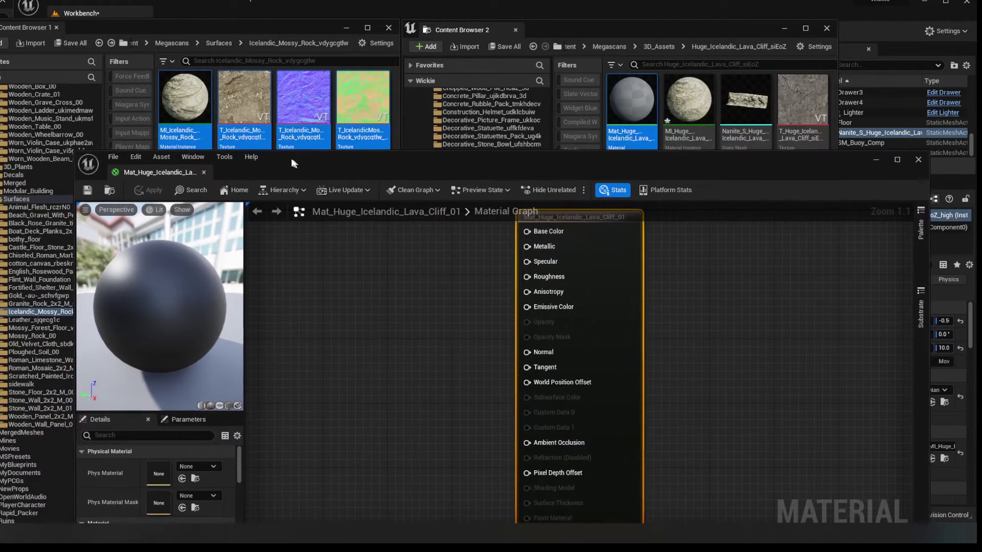
right_drag(329, 279, 516, 290)
scroll(392, 315, down, 1)
drag(544, 166, 546, 249)
drag(609, 211, 337, 434)
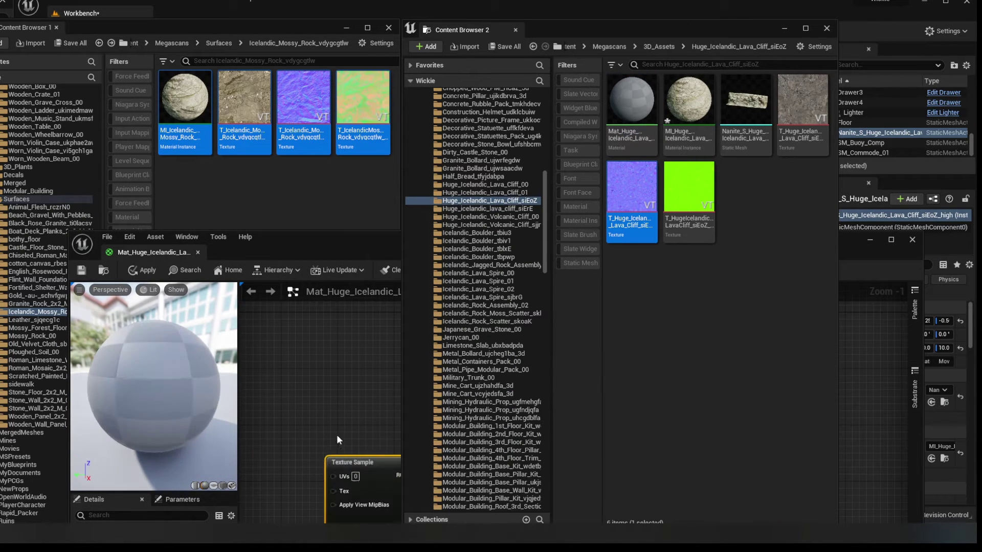
drag(363, 243, 329, 68)
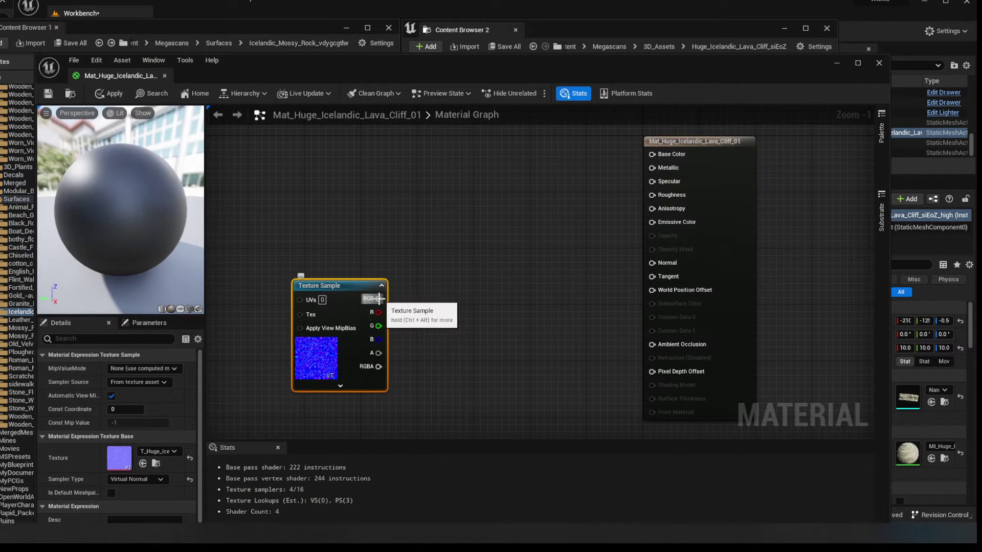
drag(378, 299, 652, 263)
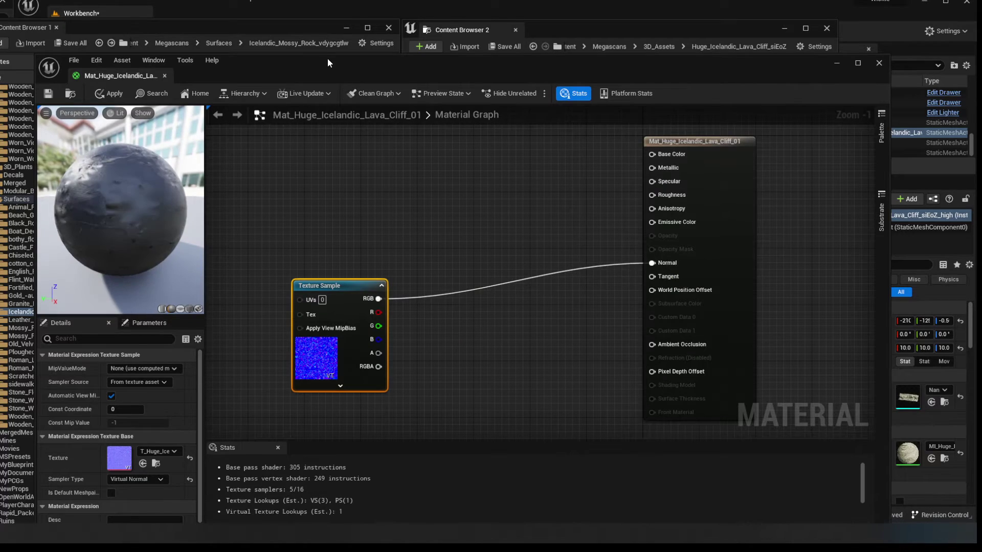
Add the three Icelandic Mossy Rock textures to the material graph as Texture Samples.
drag(328, 60, 328, 193)
drag(344, 420, 334, 497)
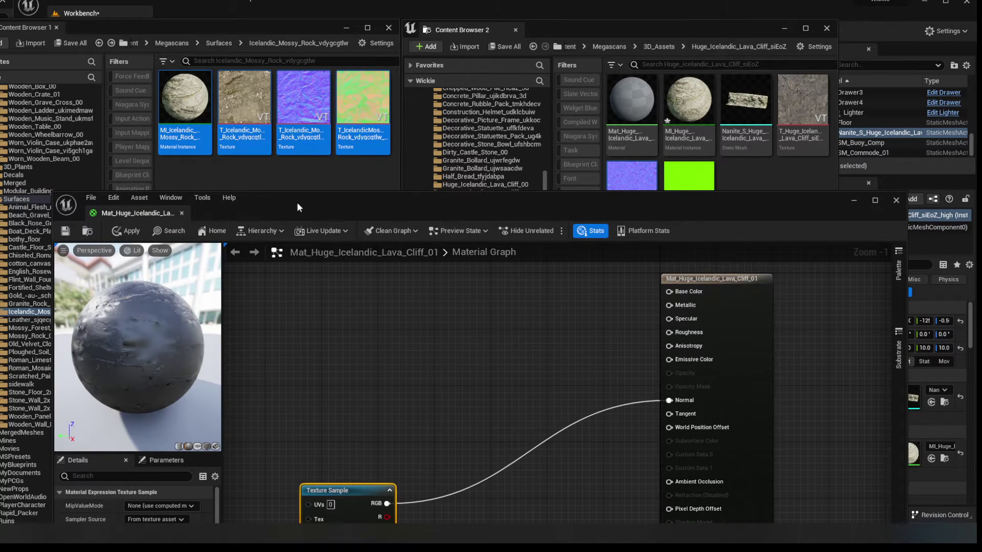
drag(244, 100, 445, 280)
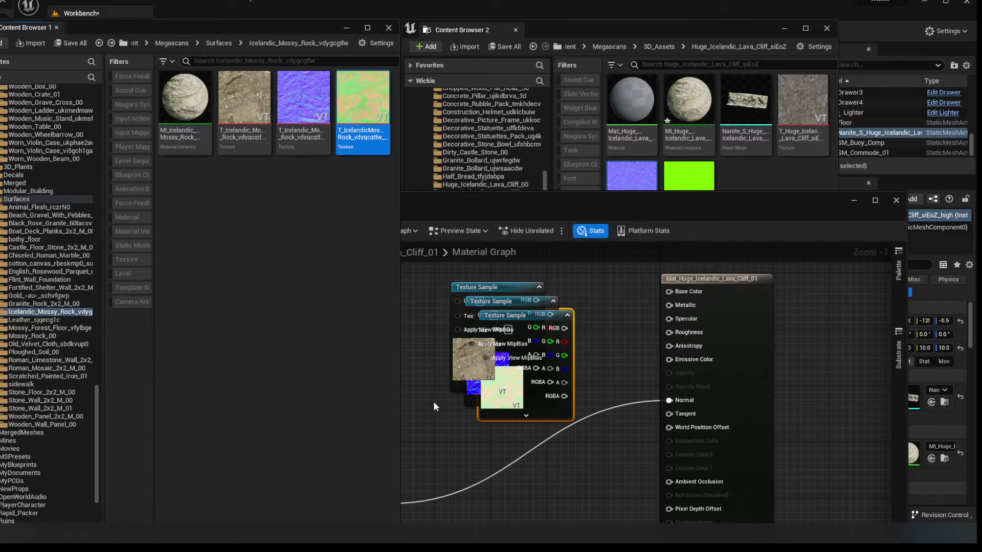
Separate the mossy rock color sample from the overlapping nodes and delete the mossy rock normal sample.
click(434, 403)
click(522, 313)
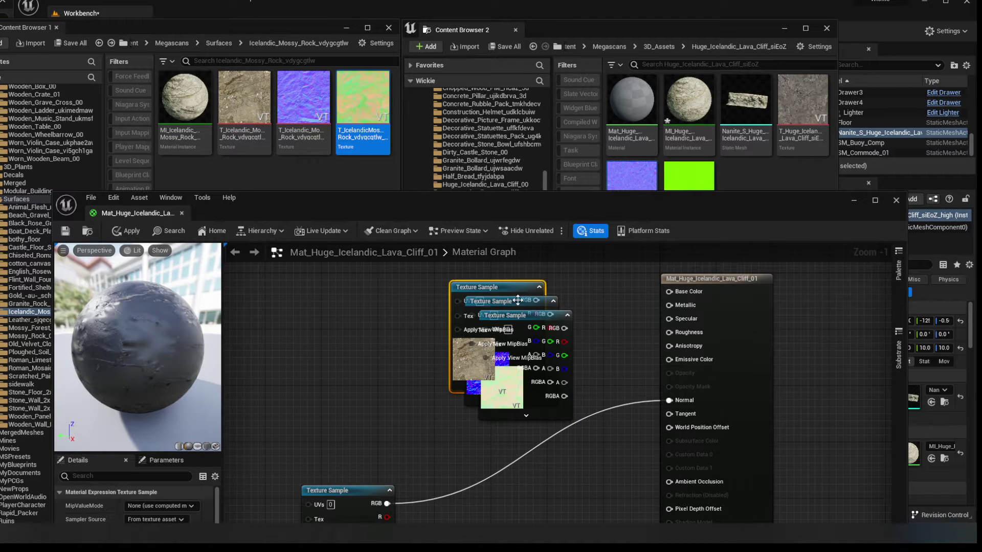
drag(517, 300, 374, 285)
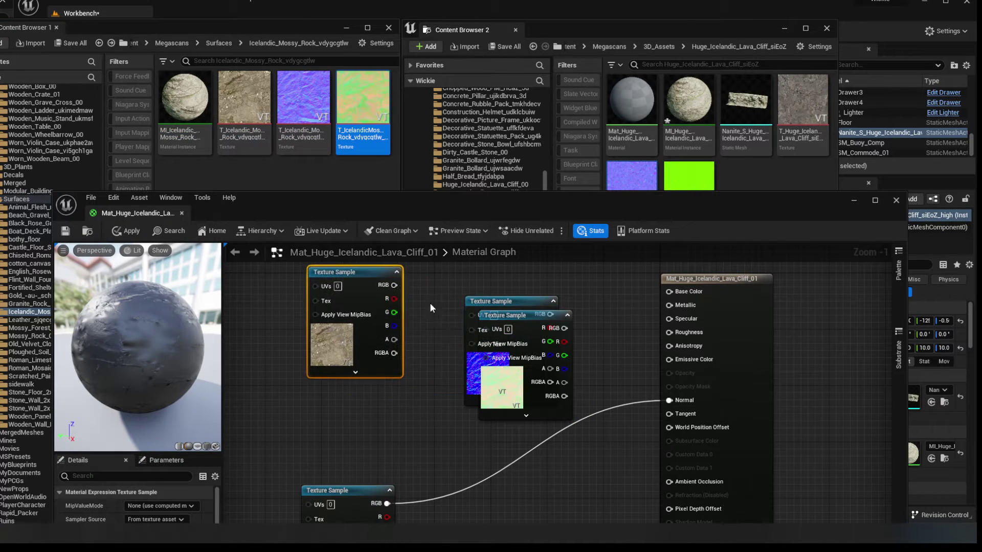
click(499, 299)
key(Delete)
Stack the mossy rock color, mossy rock mask and cliff normal samples in one aligned column.
right_drag(406, 387, 413, 370)
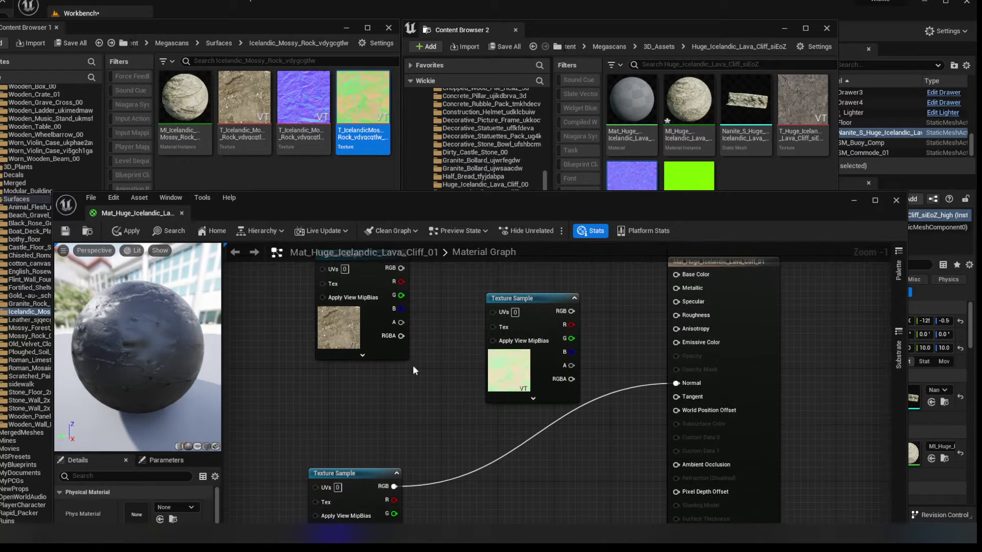
drag(517, 296, 347, 365)
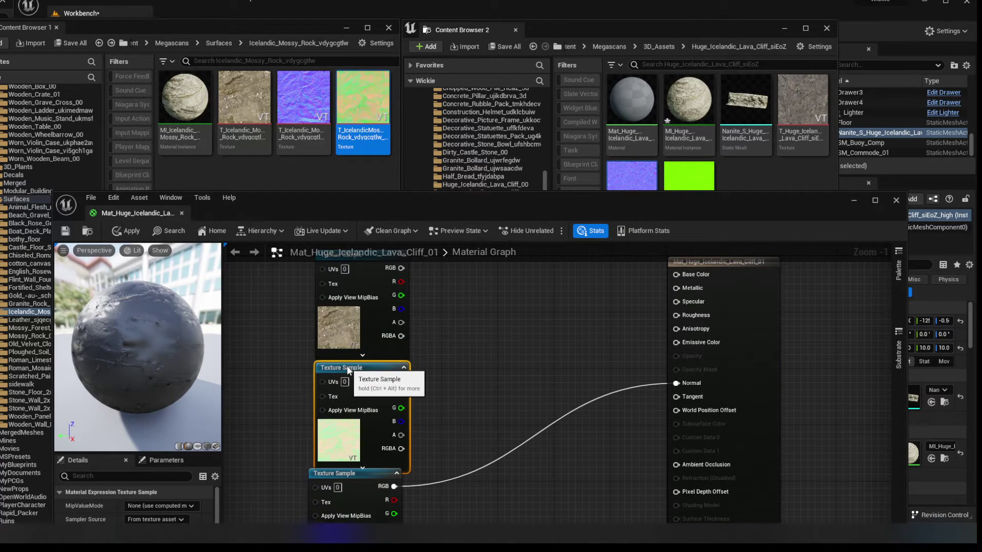
drag(356, 472, 363, 480)
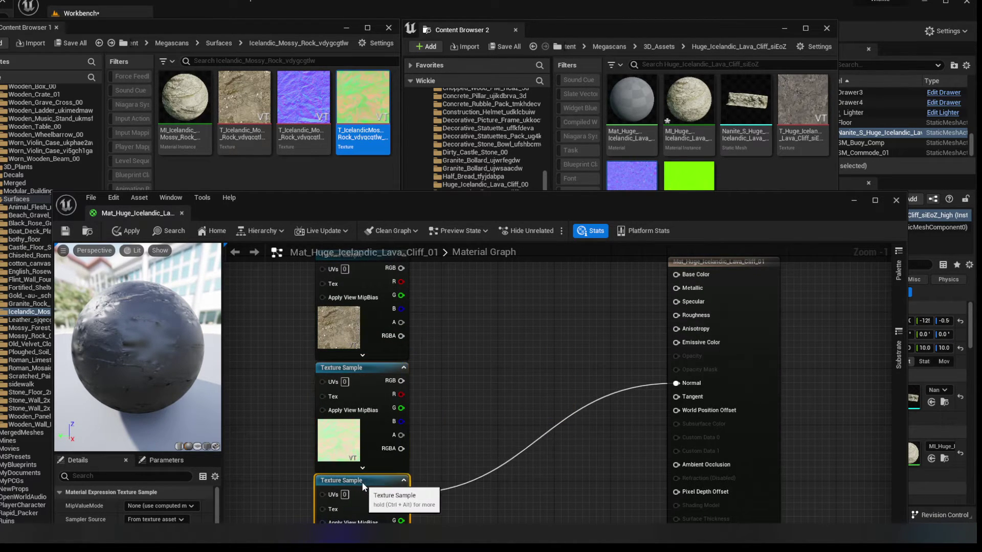
right_drag(466, 367, 465, 412)
drag(451, 361, 325, 468)
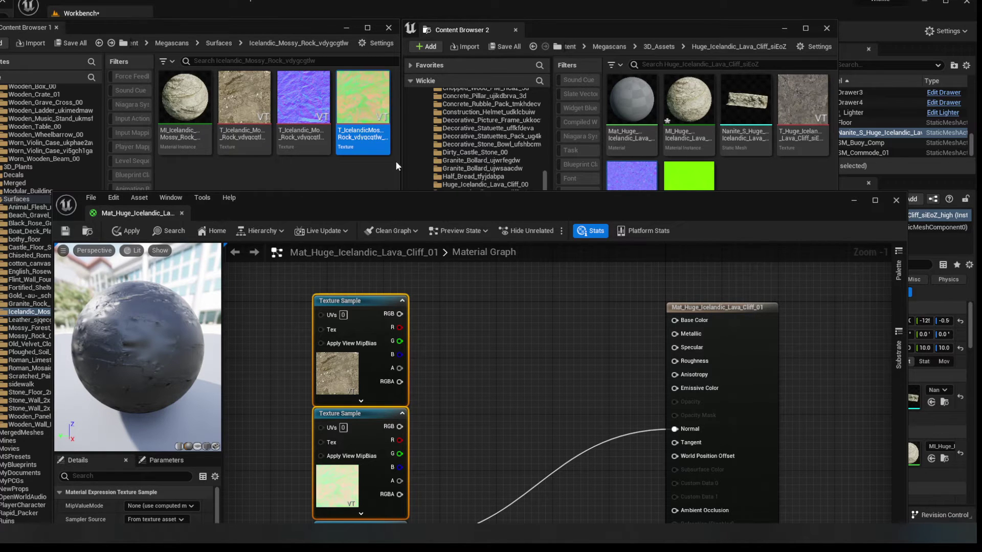
Connect the mossy rock color to Base Color and the mask's R, G and B to Metallic, Specular and Roughness.
click(388, 29)
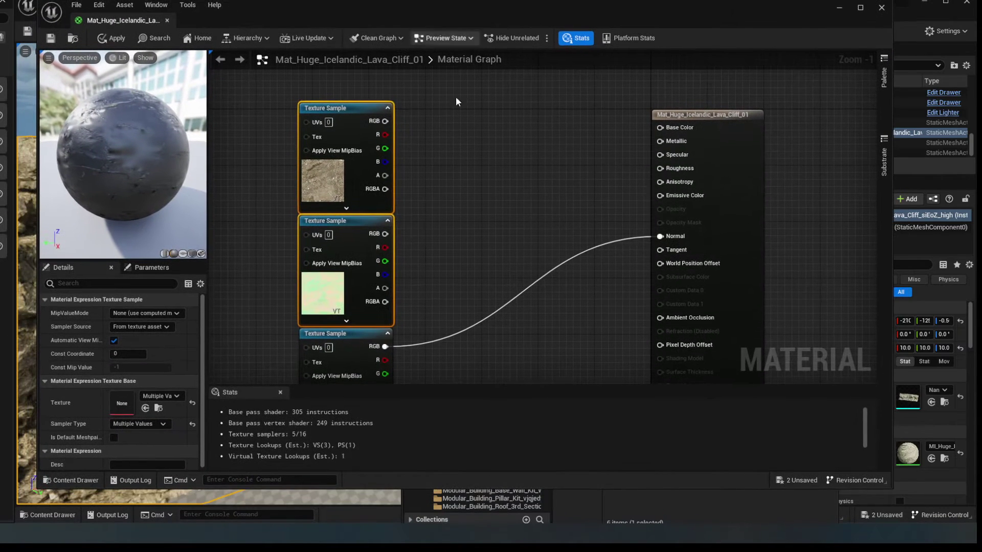
drag(392, 120, 659, 128)
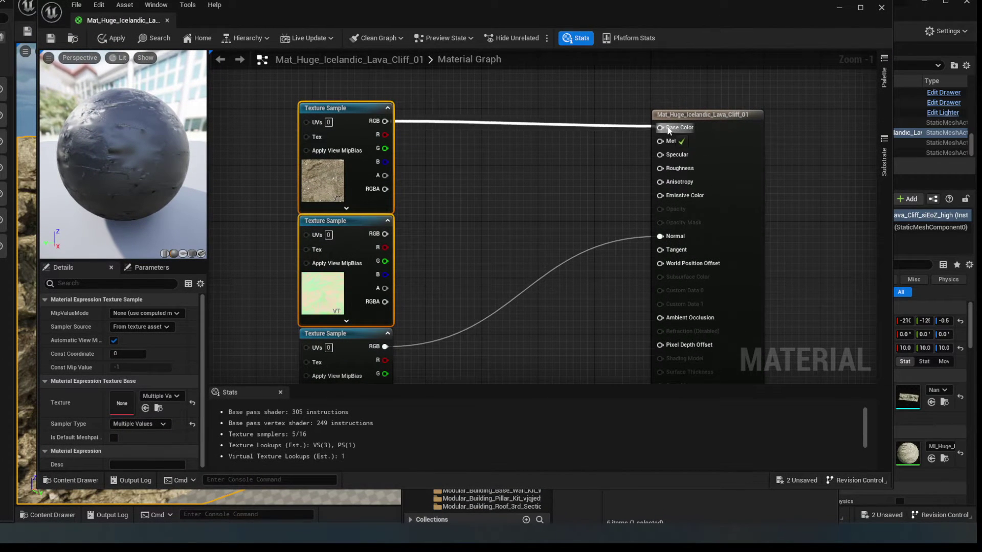
click(314, 289)
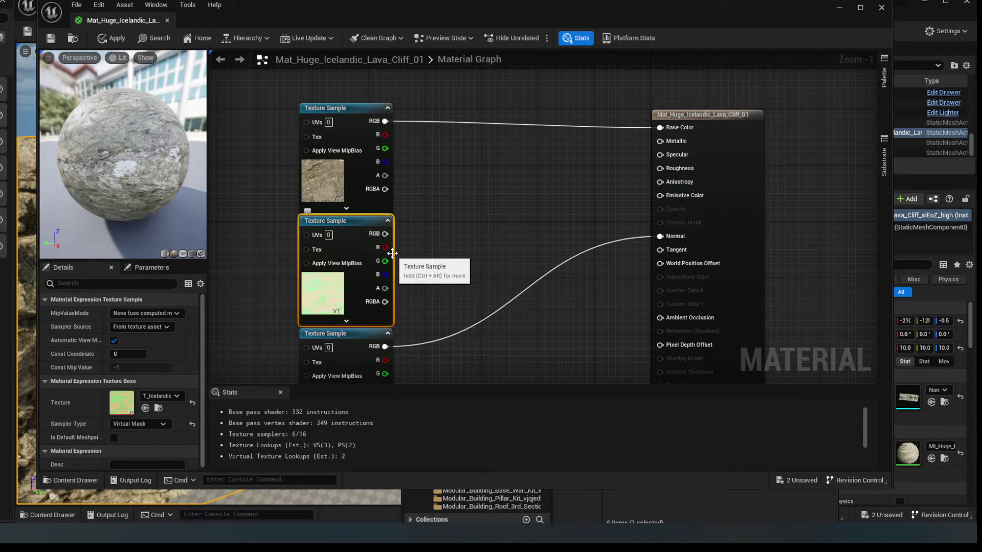
drag(385, 248, 659, 140)
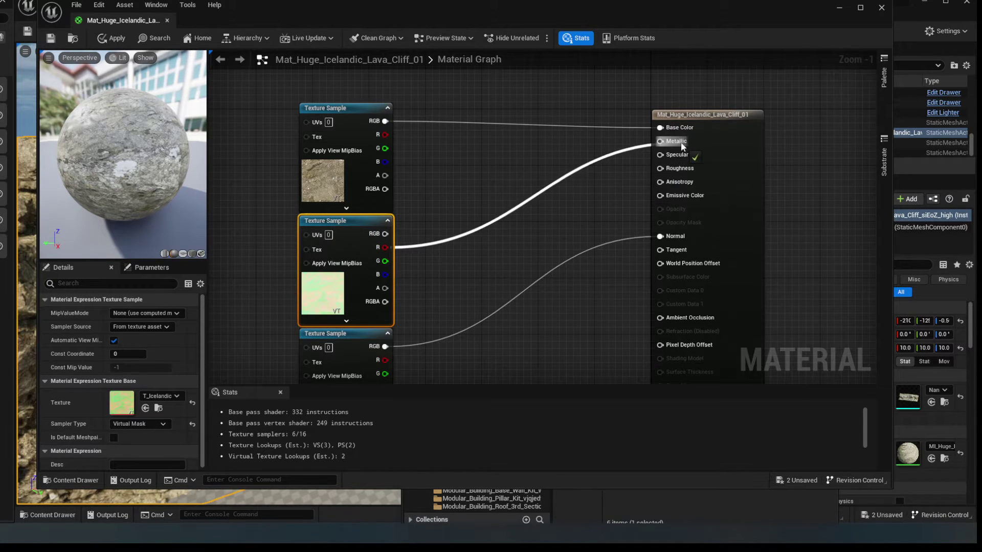
mouse_move(385, 261)
mouse_down()
mouse_move(604, 205)
mouse_move(659, 154)
mouse_move(568, 226)
mouse_move(385, 274)
mouse_up()
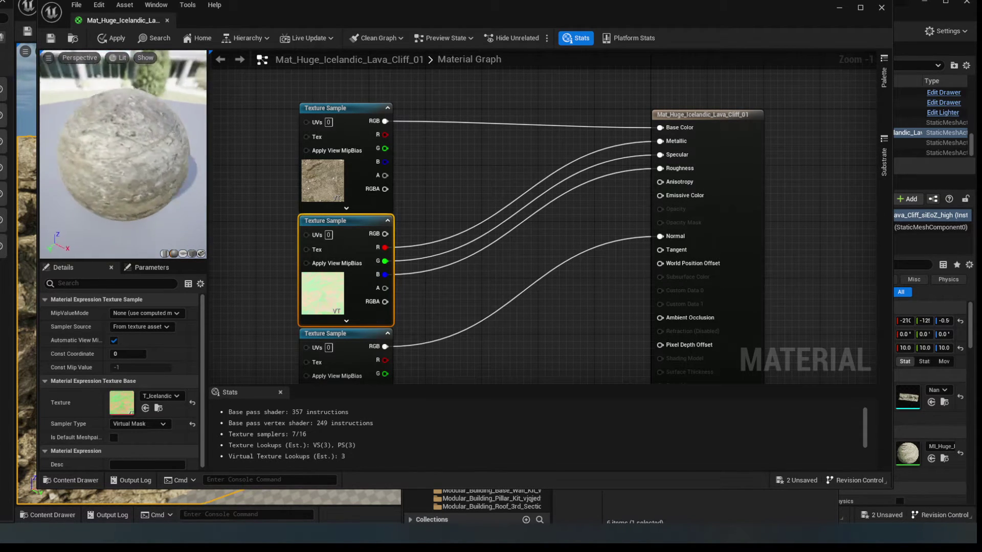
Inspect the rock material on the preview sphere from different angles and distances, and save the material.
drag(74, 143, 115, 148)
scroll(74, 143, up, 5)
scroll(74, 143, down, 7)
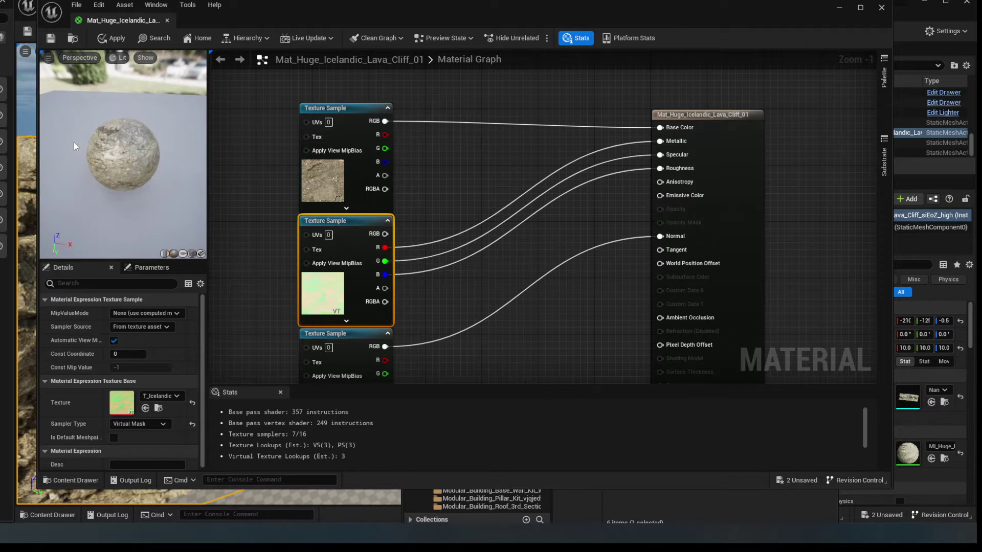
scroll(74, 146, up, 3)
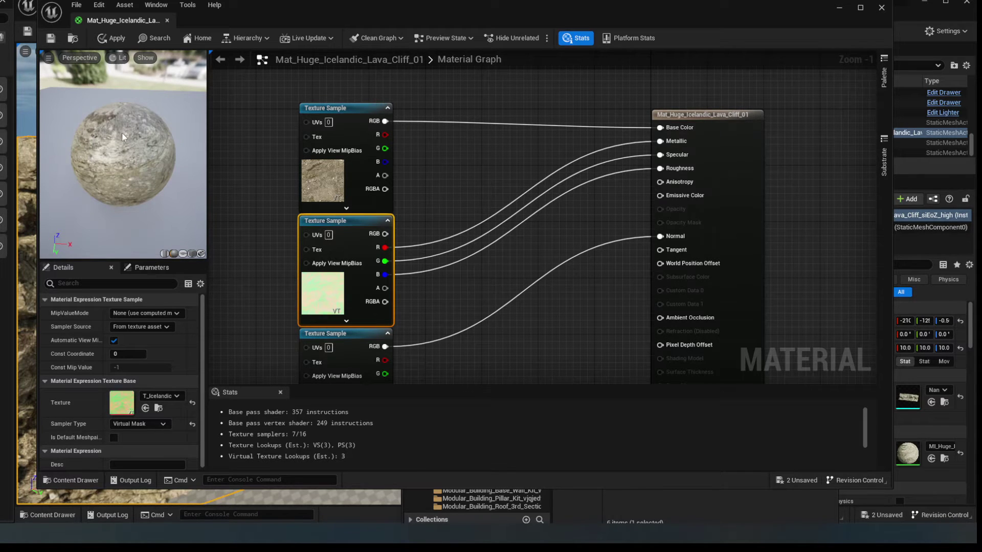
drag(122, 137, 122, 131)
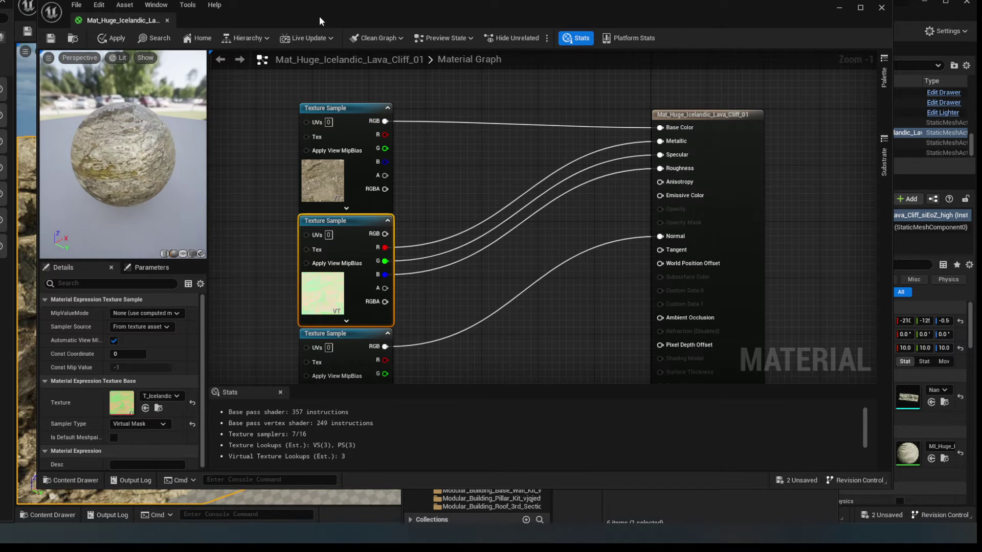
drag(319, 21, 330, 23)
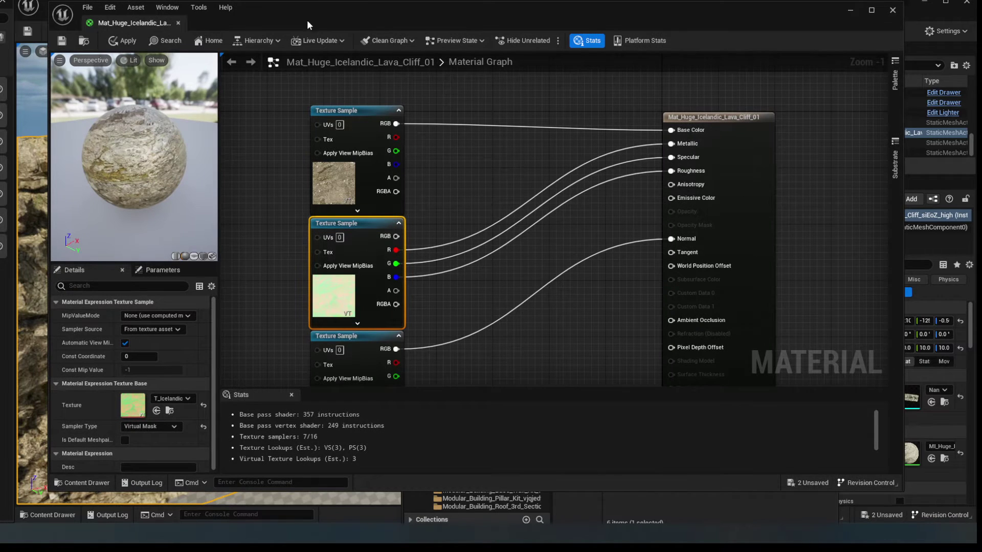
click(61, 40)
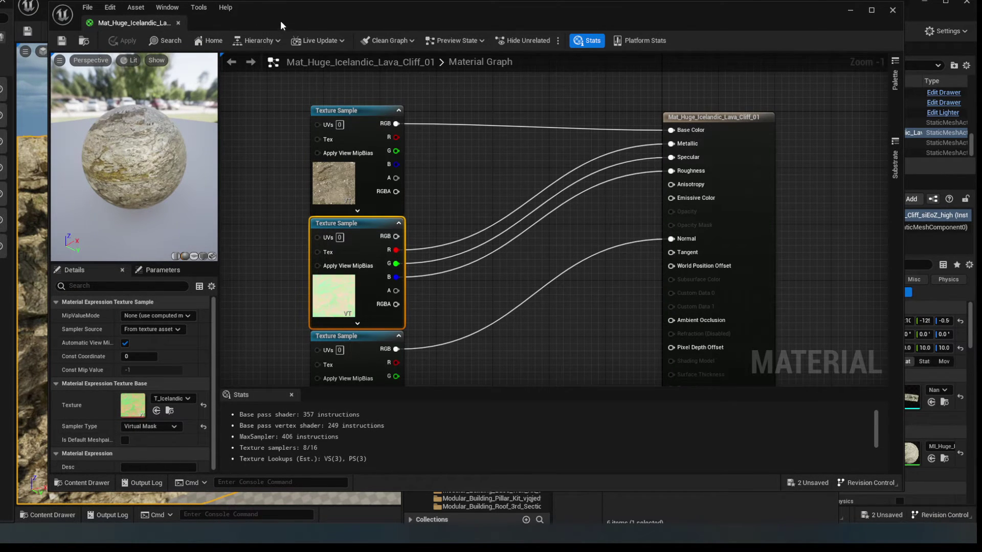
Move the material editor aside and close the remaining Content Browser window to reveal the cliff in the level.
drag(281, 25, 417, 0)
click(715, 355)
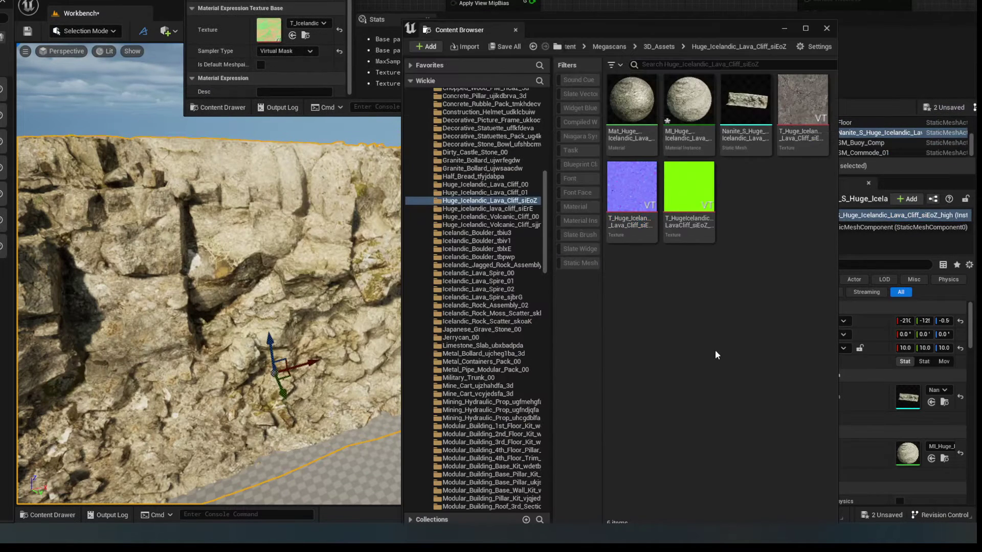
click(827, 29)
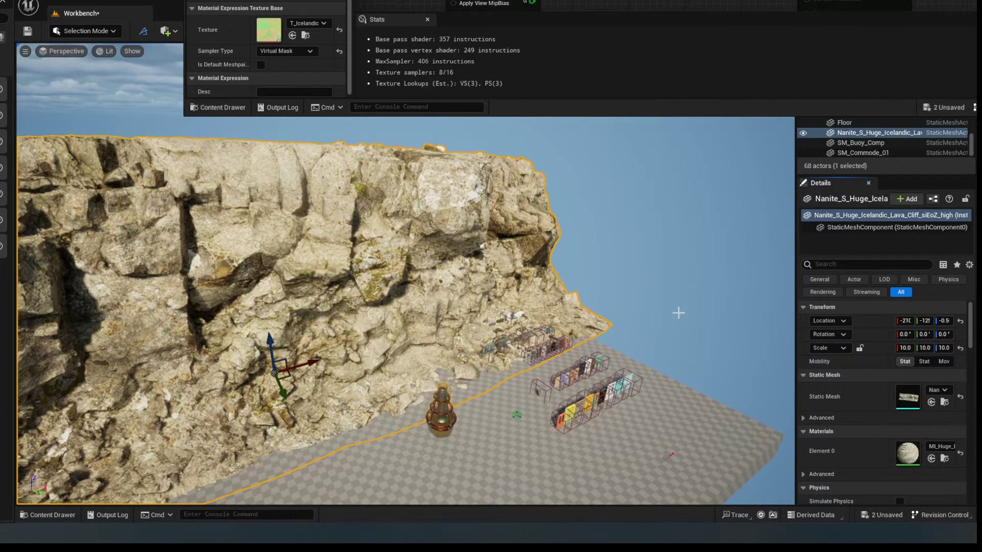
Locate the cliff's assigned material instance in its asset folder, and open a separate Content Browser window over the level.
click(944, 459)
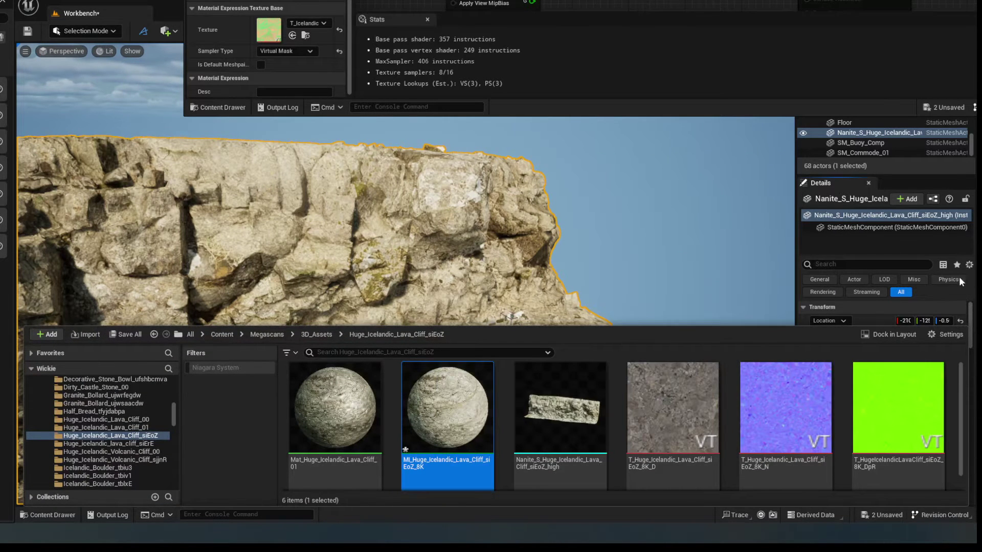
click(796, 219)
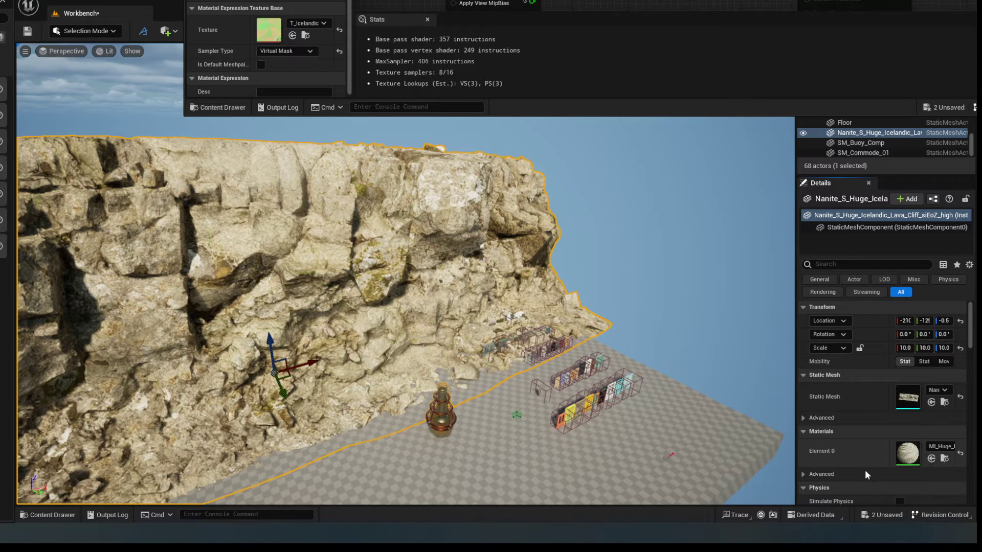
click(104, 6)
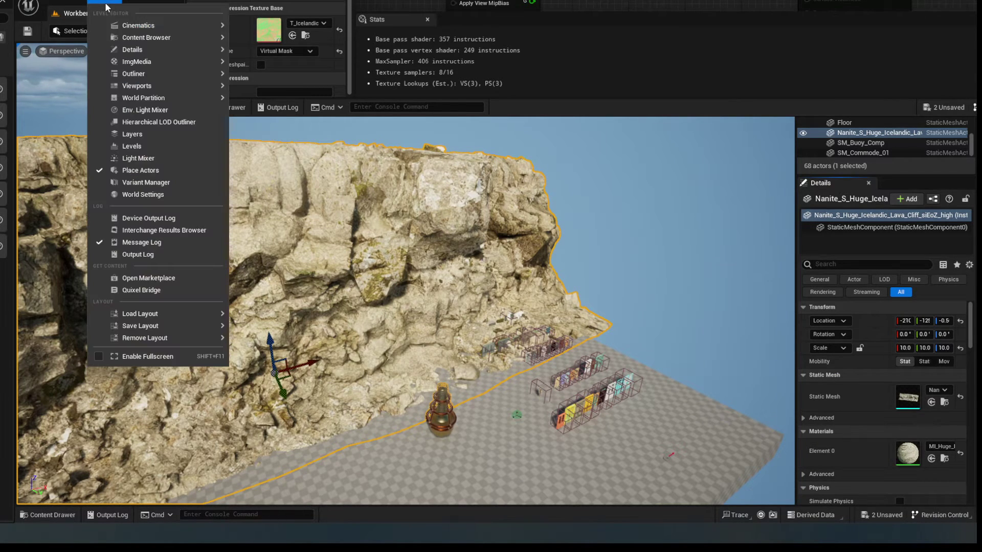
mouse_move(116, 37)
click(280, 40)
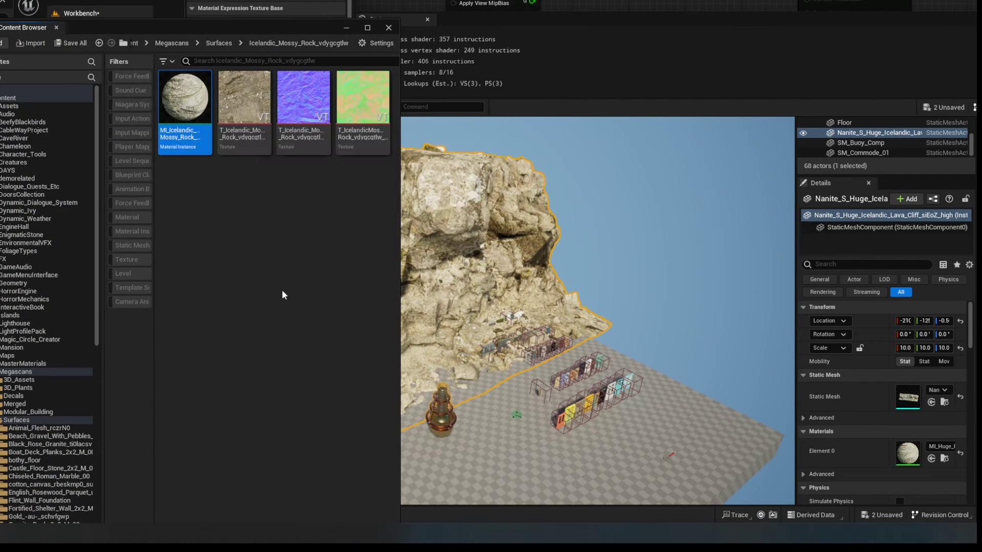
Assign the Mat_Huge_Icelandic_Lava_Cliff_01 material to the cliff's Element 0 slot and inspect the cliff up close.
click(944, 402)
click(254, 106)
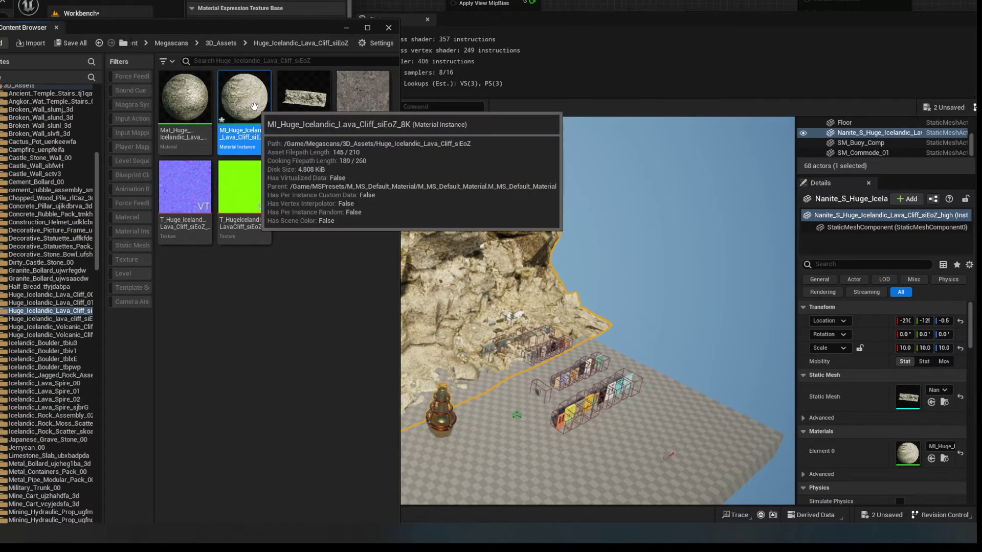
drag(254, 106, 909, 456)
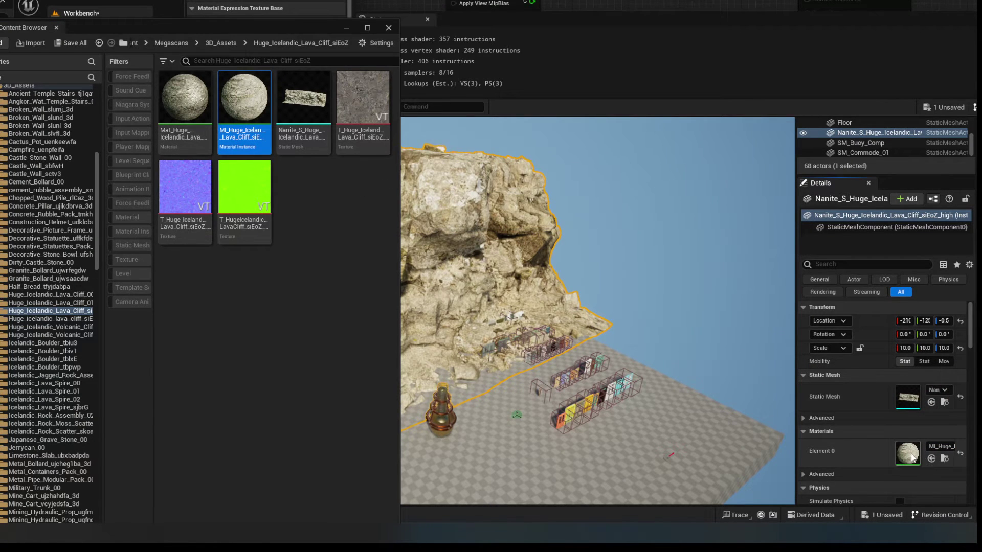
drag(184, 98, 909, 453)
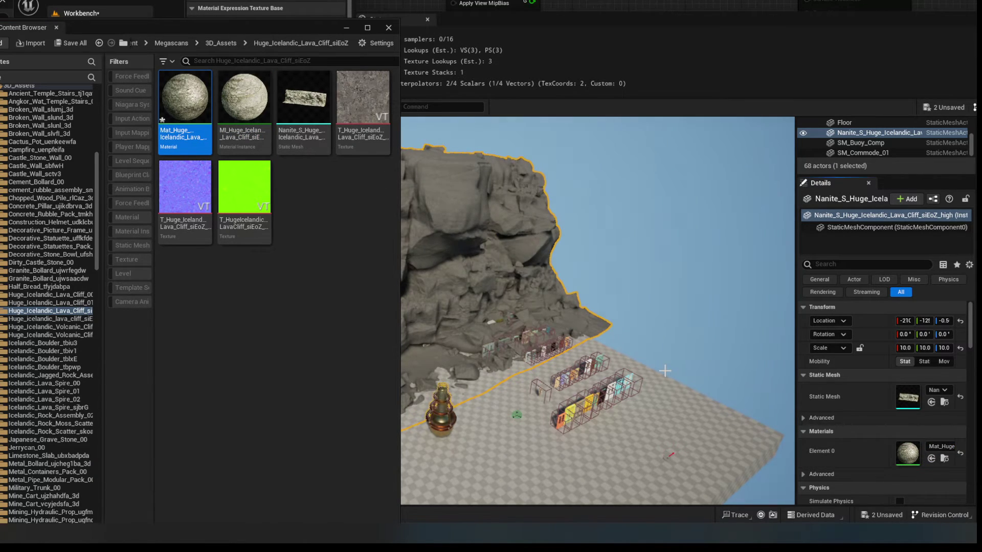
right_drag(575, 258, 568, 238)
right_drag(449, 225, 521, 232)
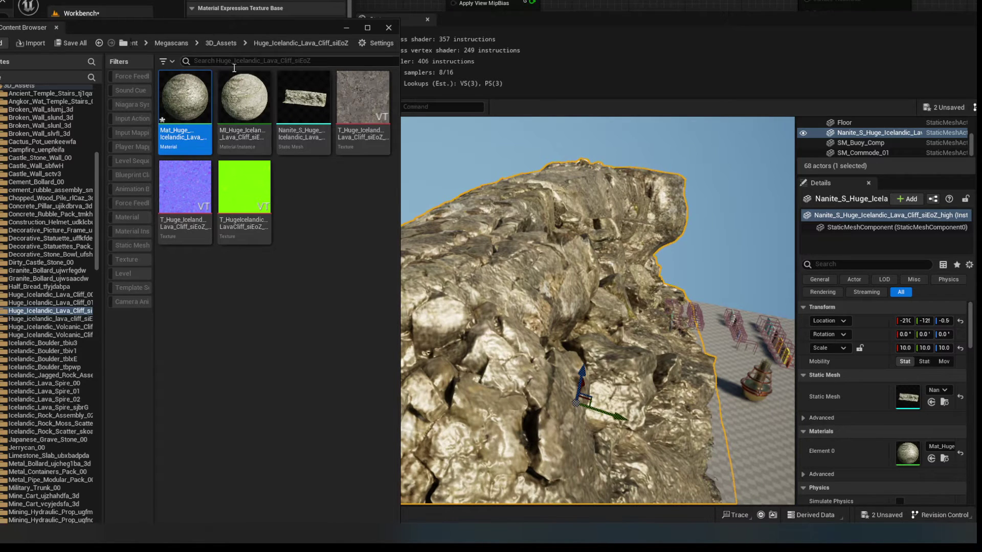
Examine the red, green and blue channels of the cliff's original mask texture separately, and close the texture.
double_click(252, 191)
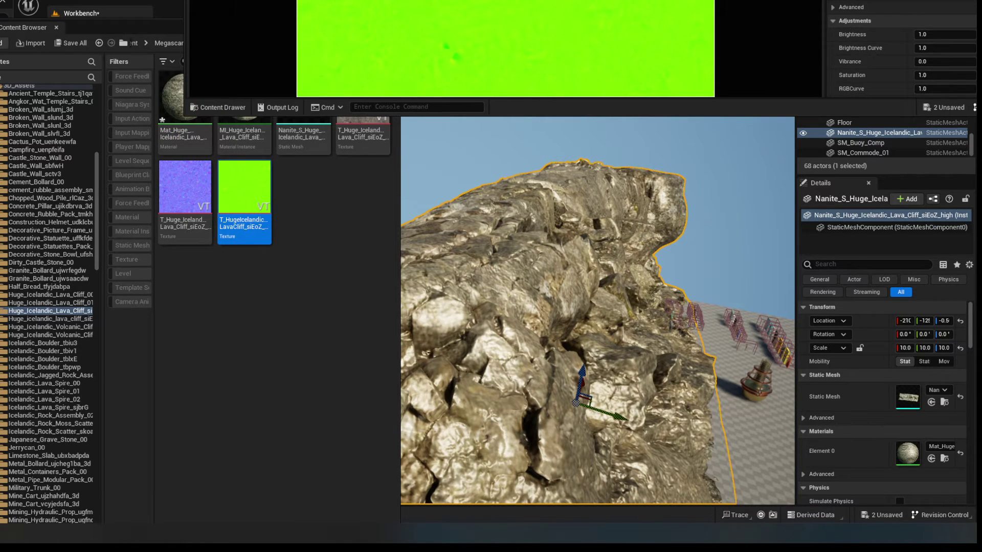
drag(438, 0, 407, 96)
click(339, 125)
click(355, 125)
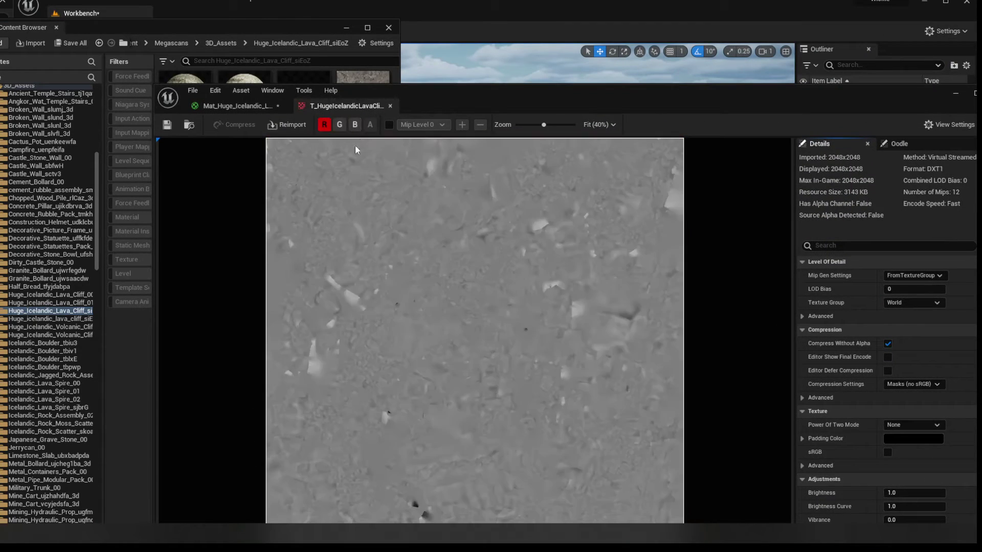
click(324, 124)
click(340, 124)
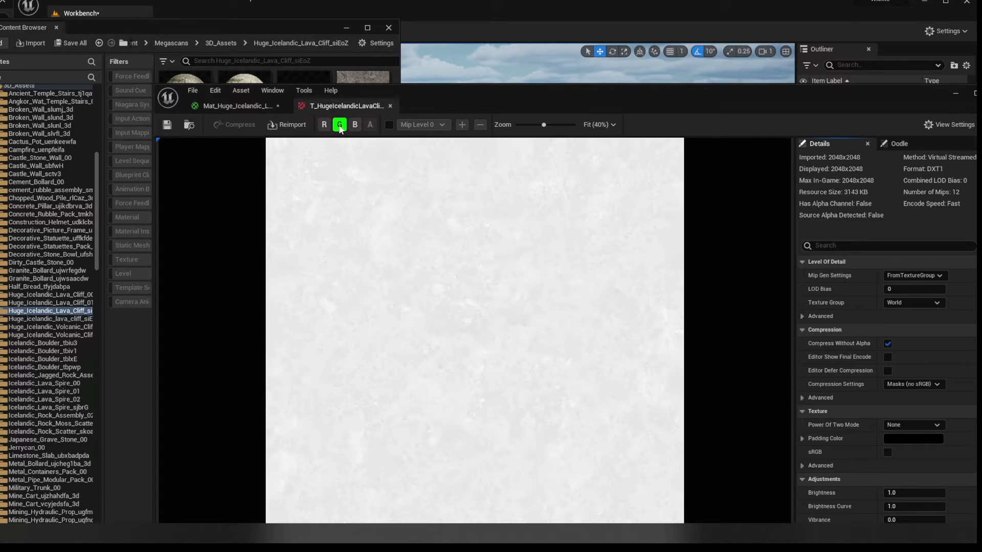
click(340, 125)
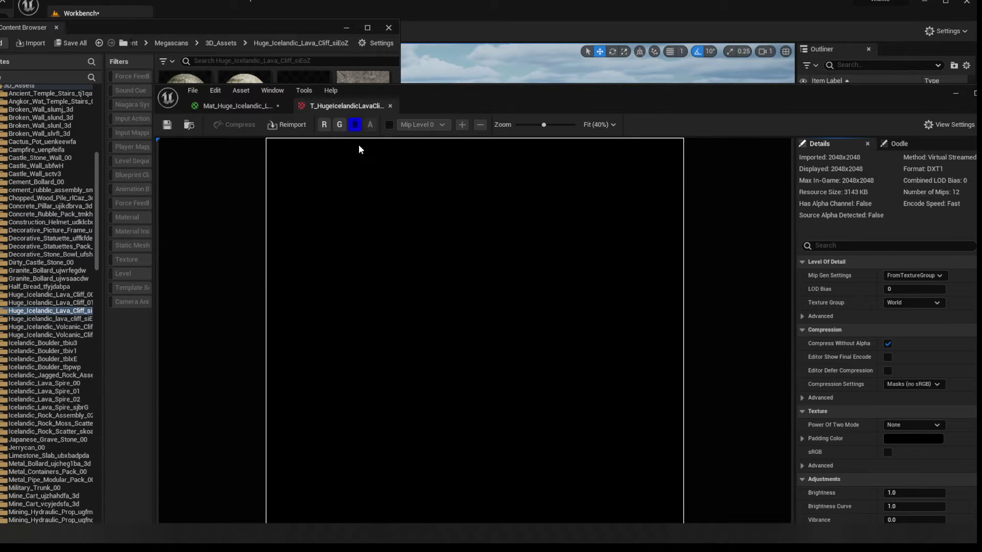
drag(428, 105, 484, 11)
click(603, 0)
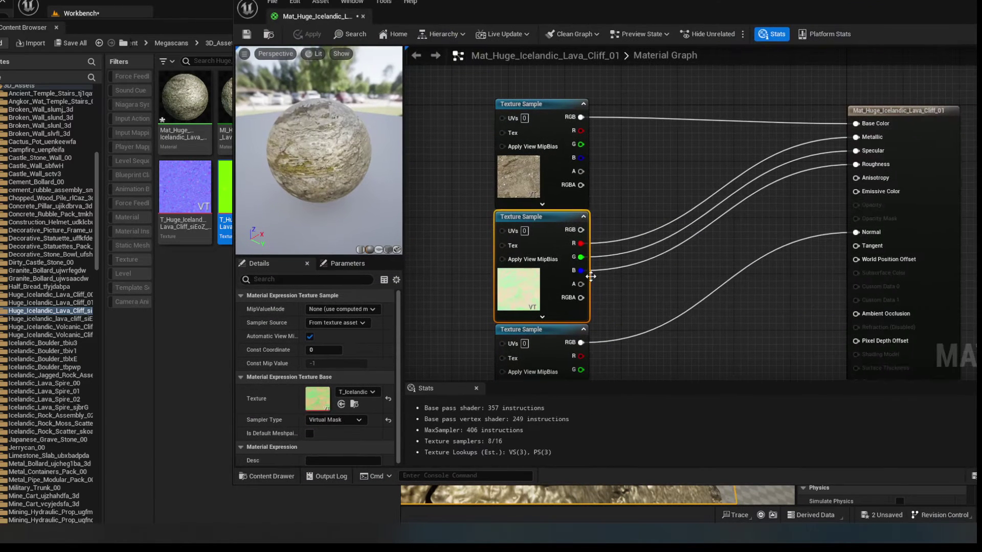
Disconnect the mask's B from Roughness, move its G connection from Specular to Roughness, and save the material.
alt+click(615, 275)
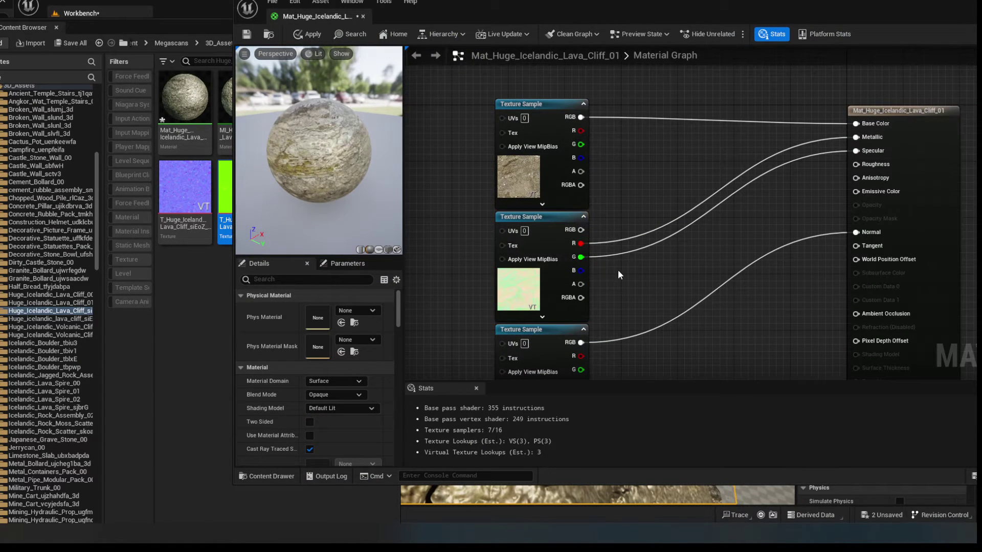
right_drag(616, 275, 603, 269)
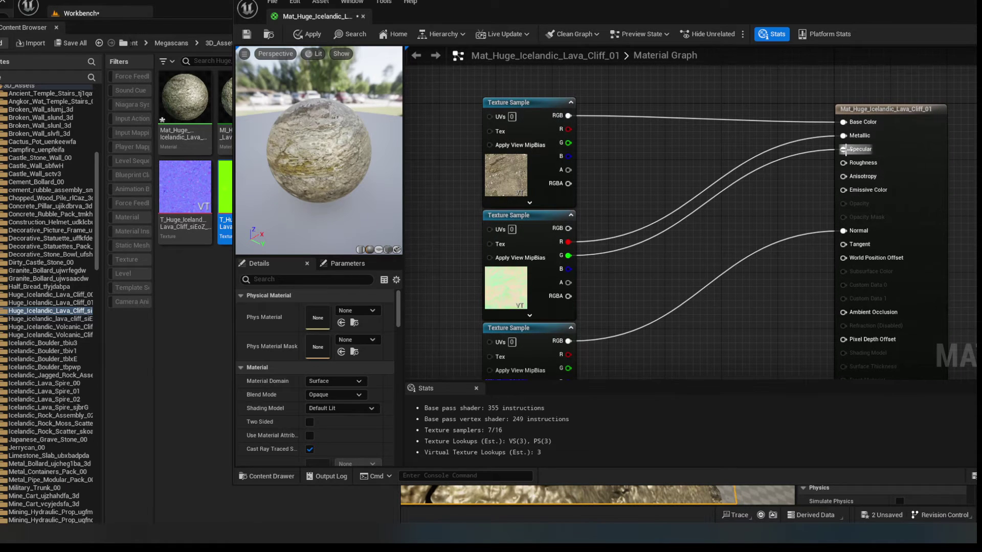
ctrl+drag(843, 149, 843, 163)
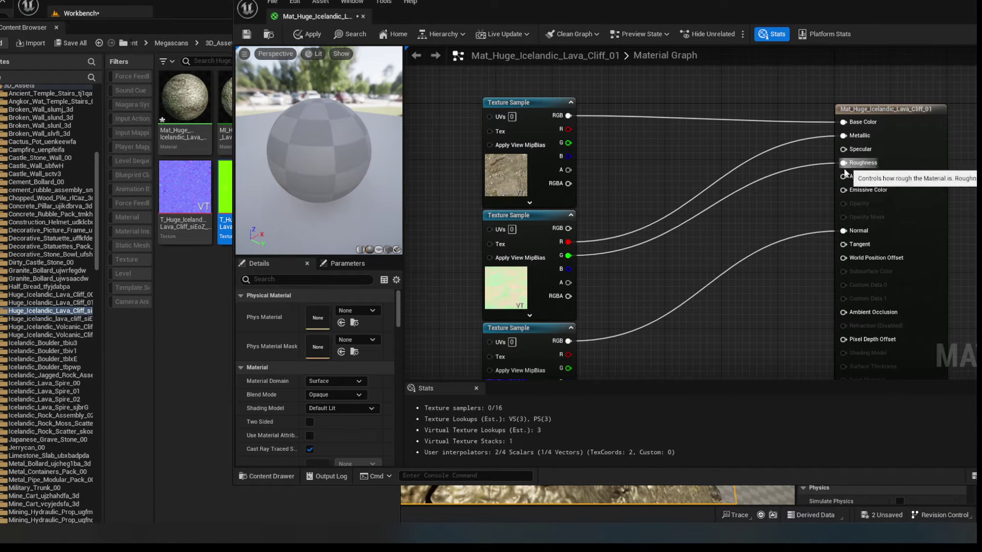
drag(340, 166, 378, 185)
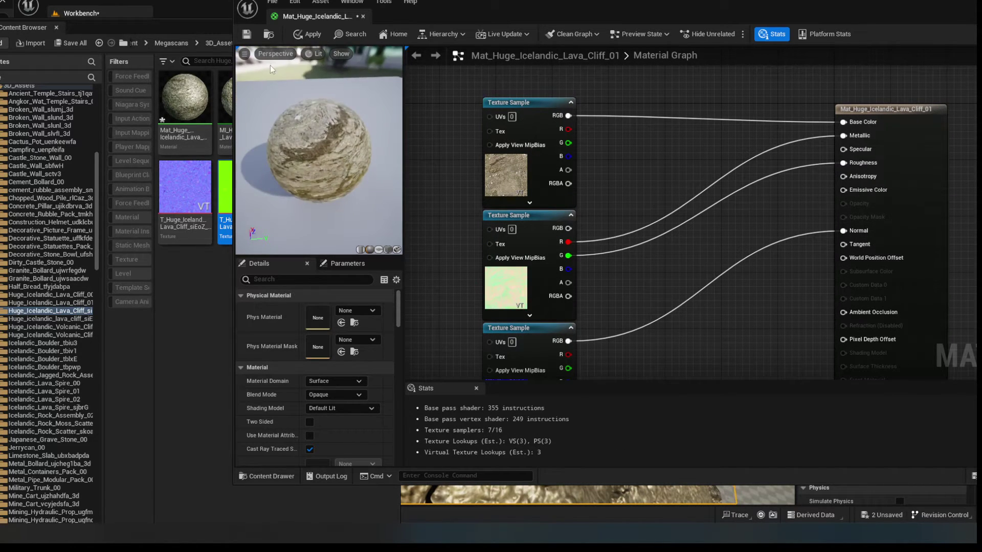
click(248, 35)
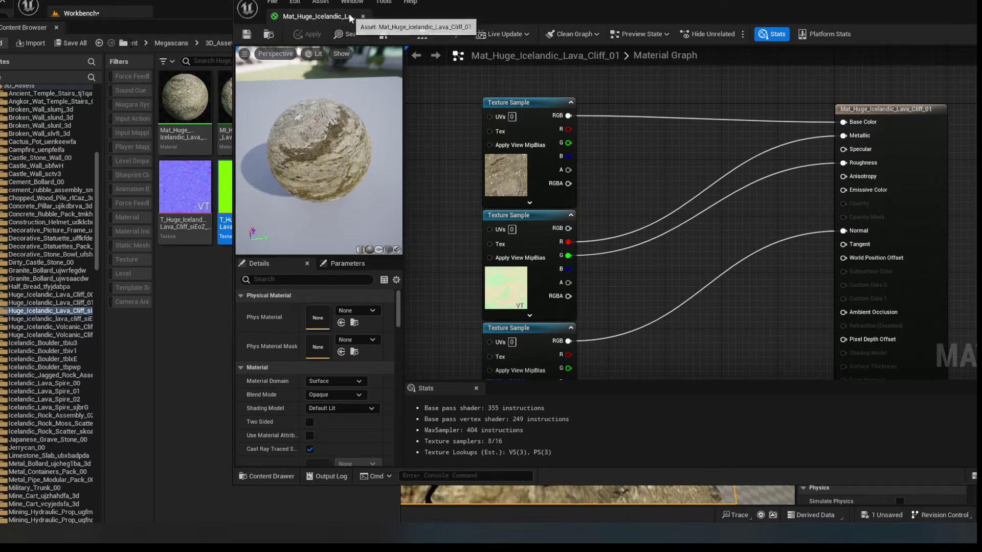
Close the material editor, move the Content Browser clear of the cliff, and reopen the Mat_Huge_Icelandic_Lava_Cliff_01 material.
click(361, 17)
right_drag(597, 273, 600, 248)
drag(166, 32, 677, 54)
double_click(686, 123)
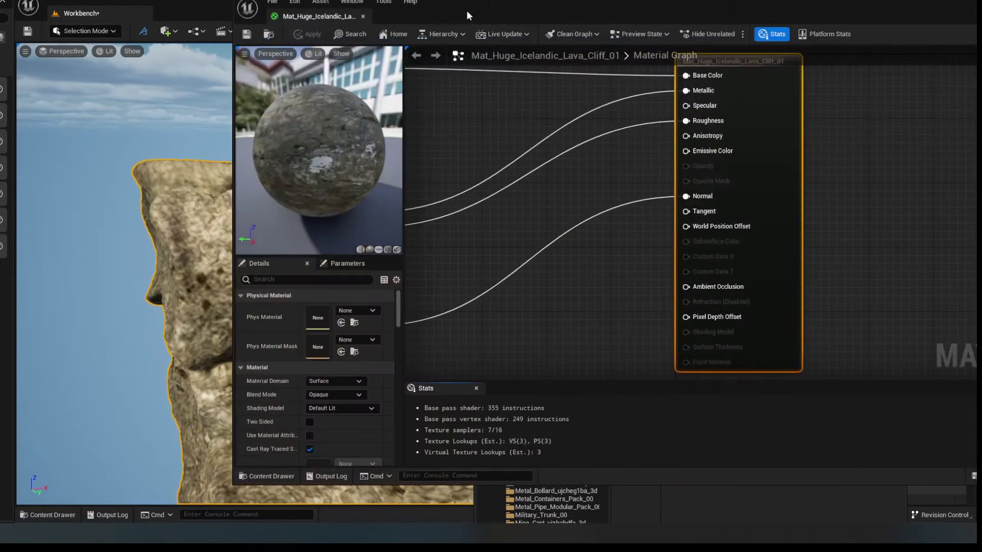
drag(466, 10, 303, 44)
scroll(531, 251, down, 4)
right_drag(547, 247, 649, 189)
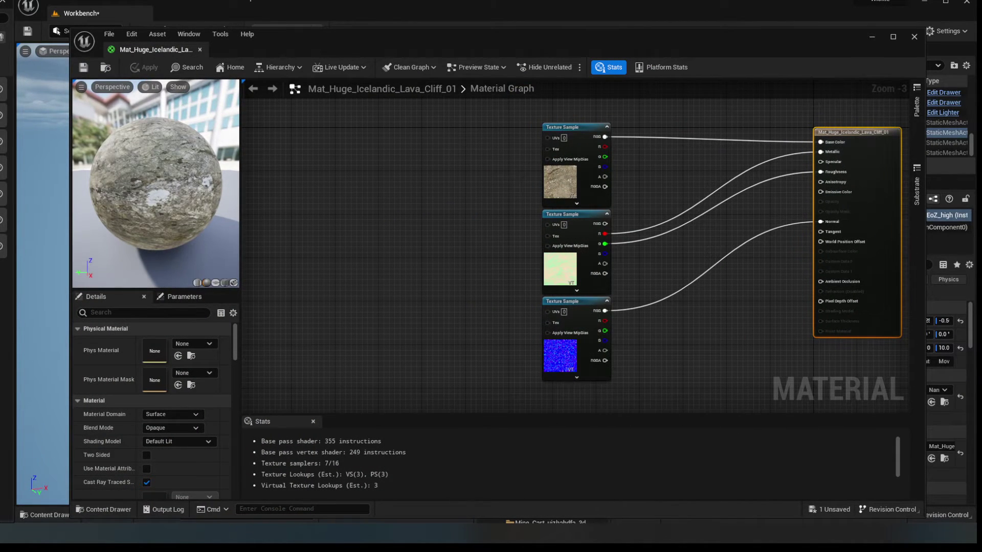
Add a TextureCoordinate node beside the texture samples and expand it to show its tiling settings.
click(382, 202)
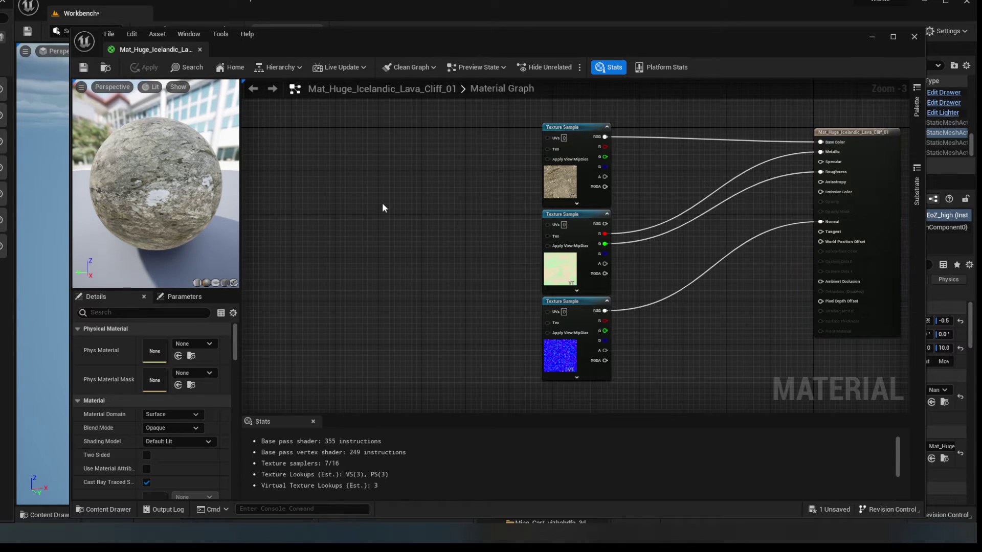
right_drag(382, 204, 393, 220)
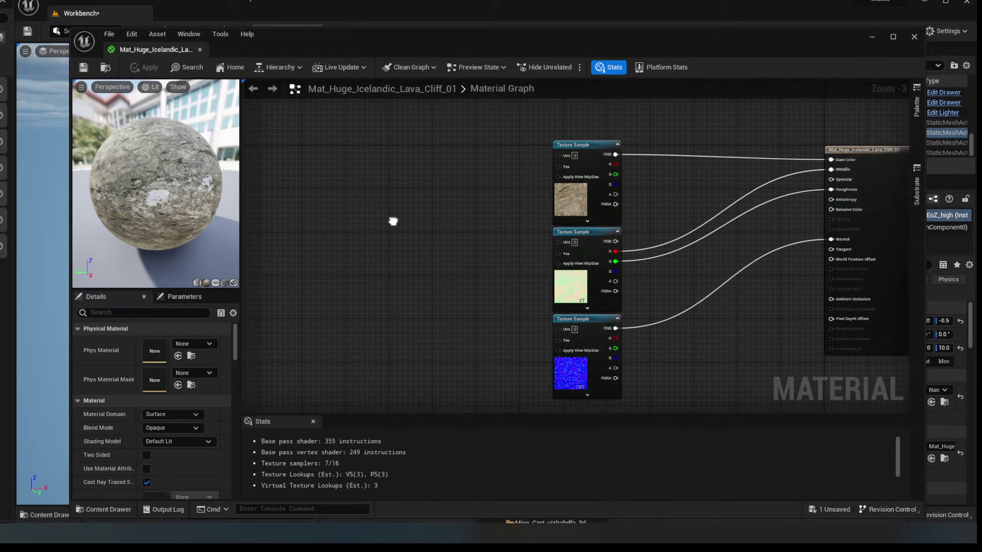
right_click(382, 204)
text(tex co)
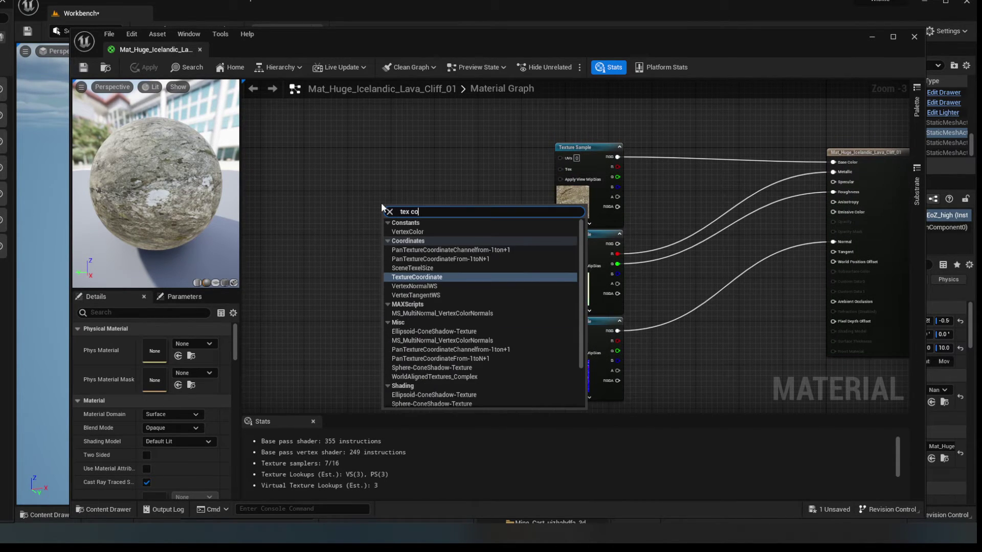
click(417, 276)
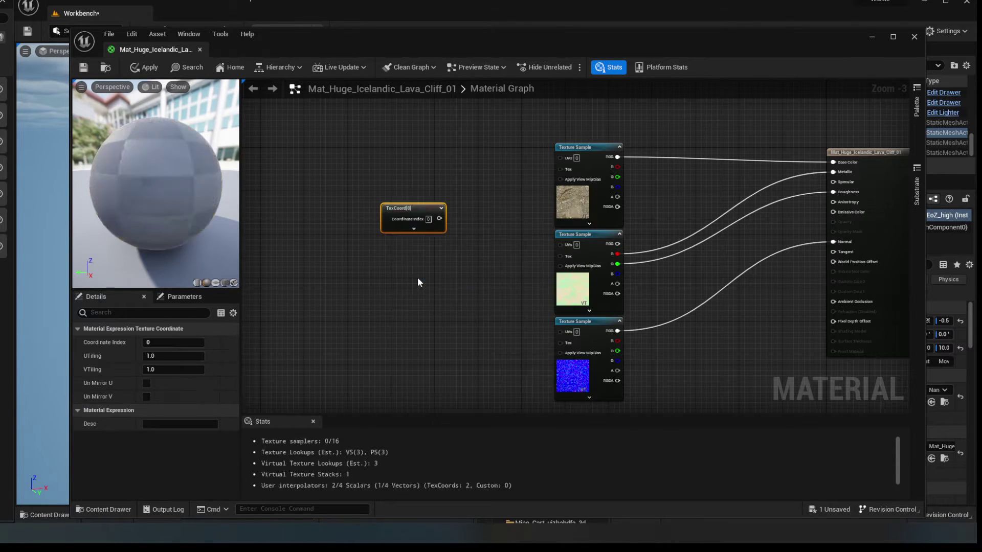
scroll(364, 199, up, 3)
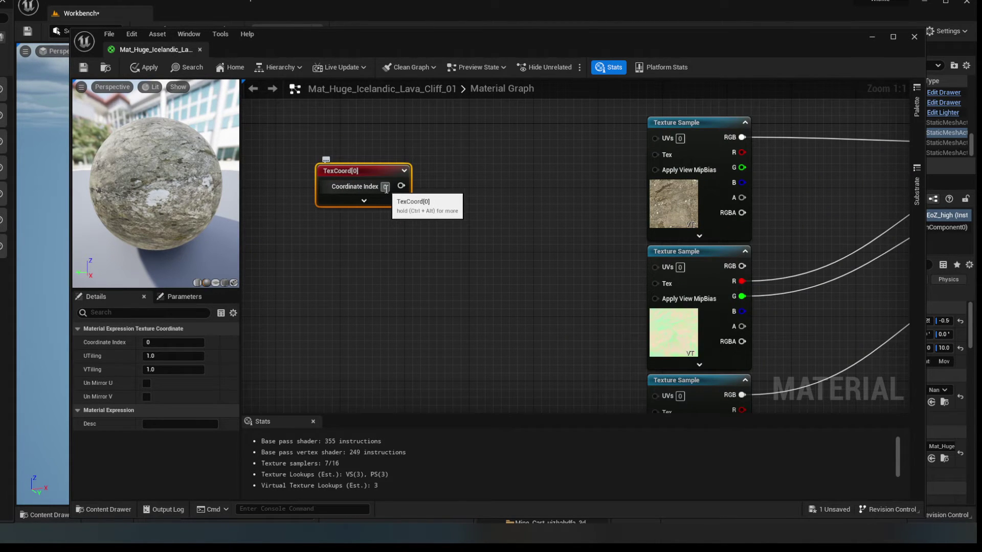
click(364, 200)
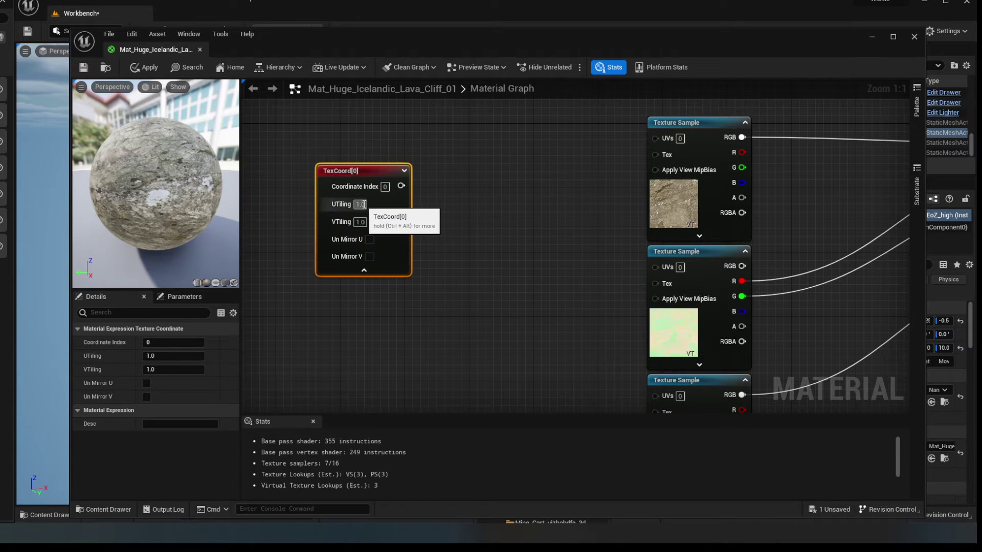
Connect the TexCoord output to the UVs of the rock color and mask texture samples.
right_drag(416, 240, 400, 252)
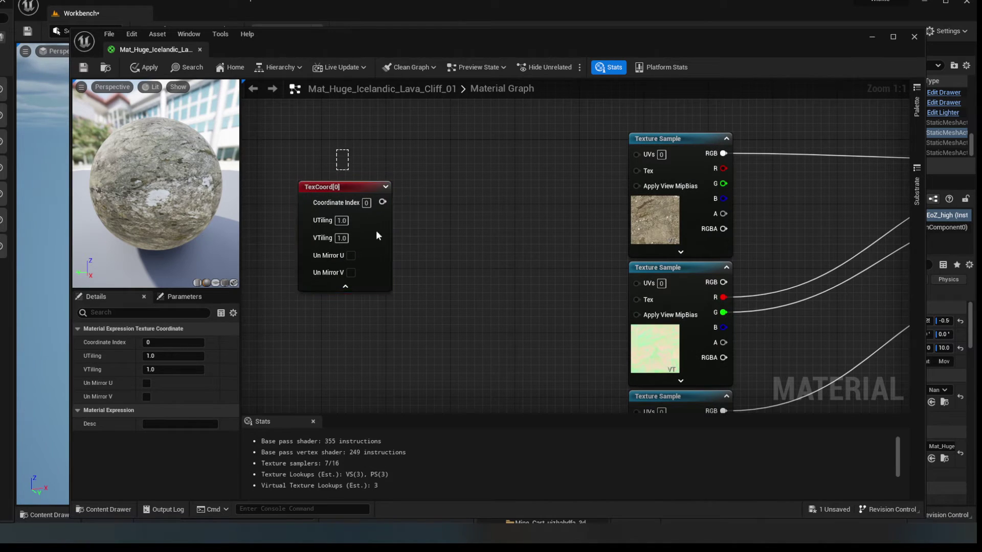
right_click(364, 193)
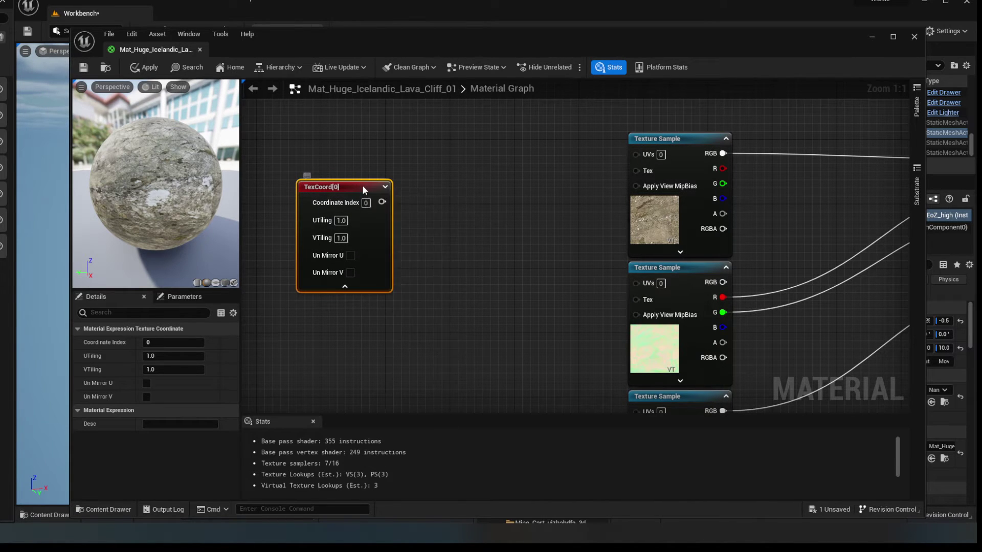
right_click(364, 193)
click(453, 143)
drag(381, 201, 636, 153)
drag(382, 202, 638, 283)
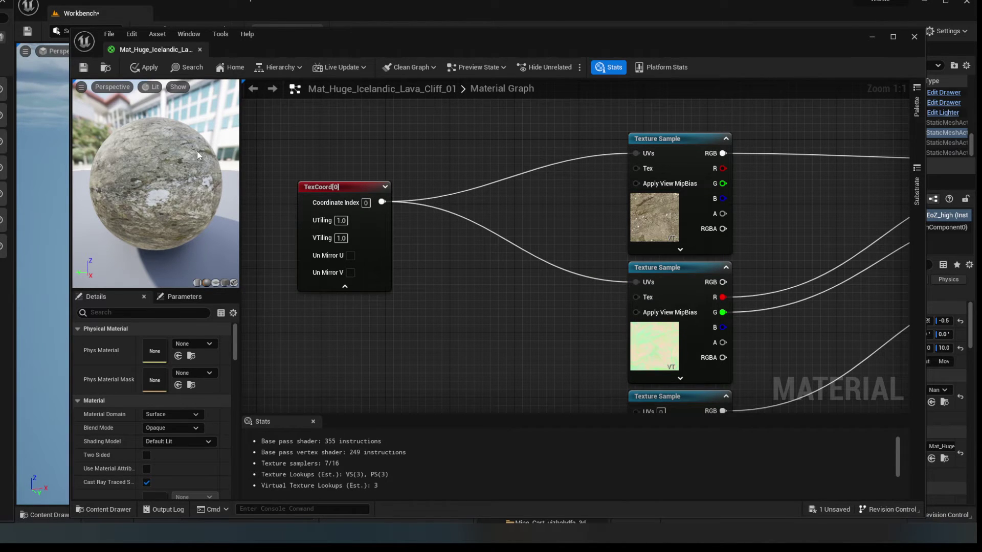
Set the TexCoord node's UTiling and VTiling to 10 and save the material.
right_drag(287, 274, 443, 232)
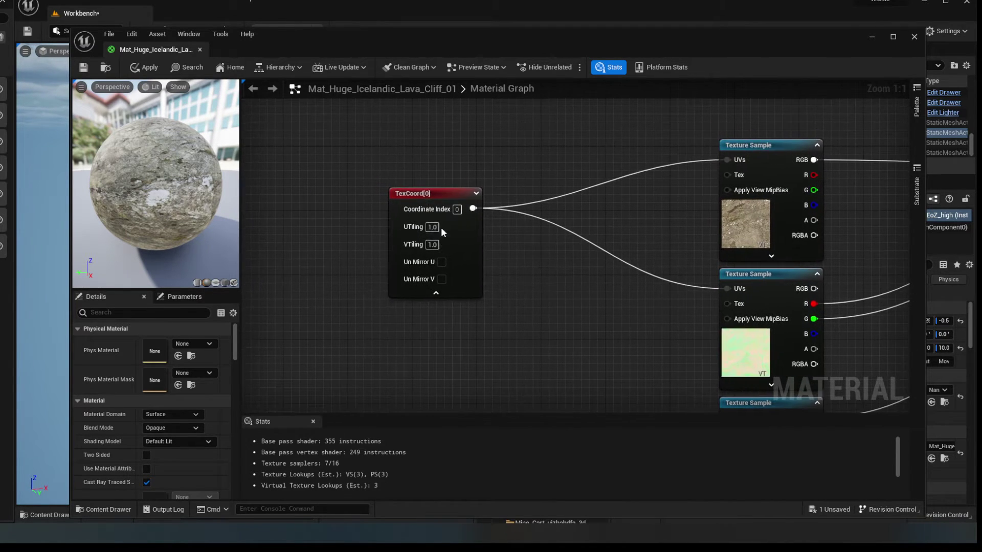
text(10)
key(Tab)
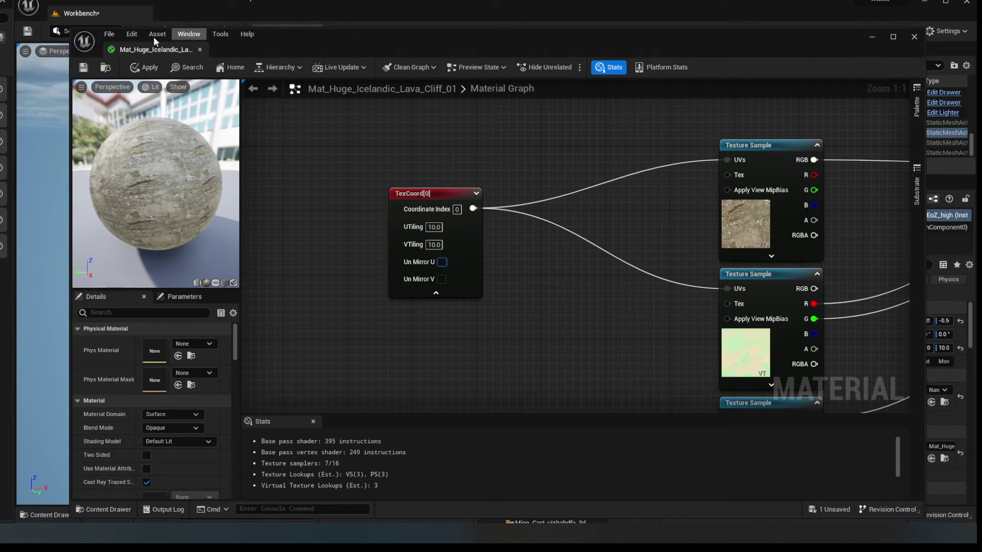
click(84, 68)
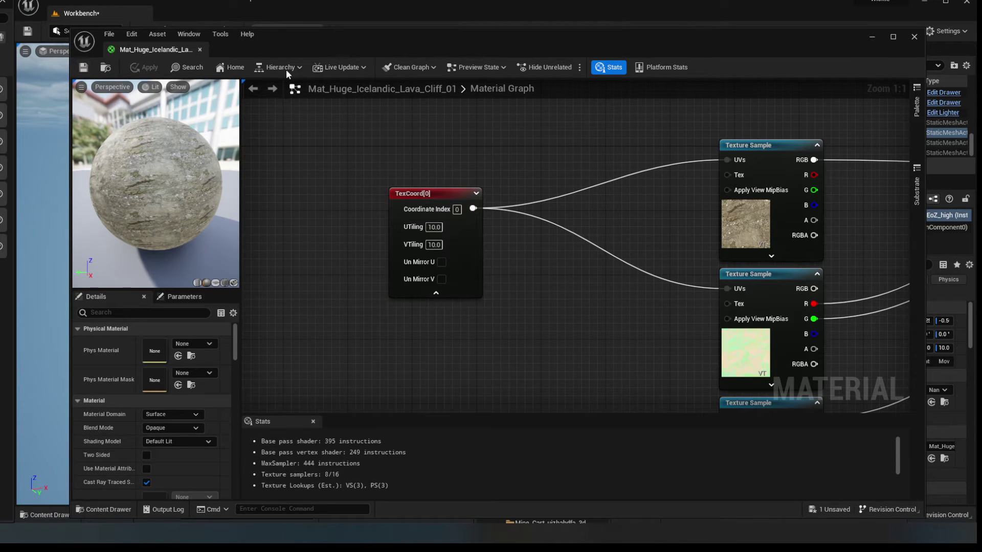
Move the material editor aside and examine the tiled rock texture up close on the cliff.
drag(302, 44, 877, 6)
right_drag(358, 214, 389, 258)
right_drag(264, 258, 264, 258)
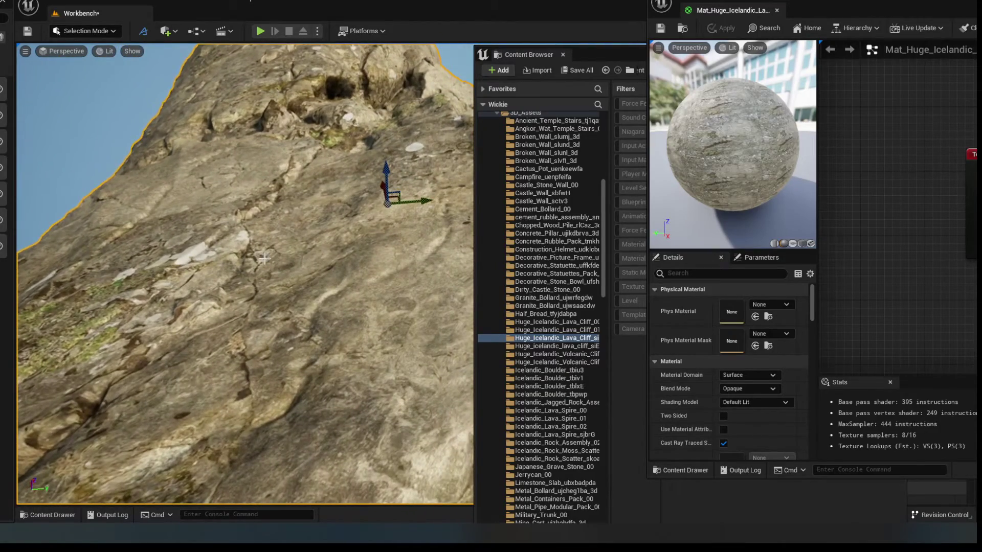
Bring the material editor back, set the TexCoord node's UTiling and VTiling to 20, and save the material.
double_click(954, 2)
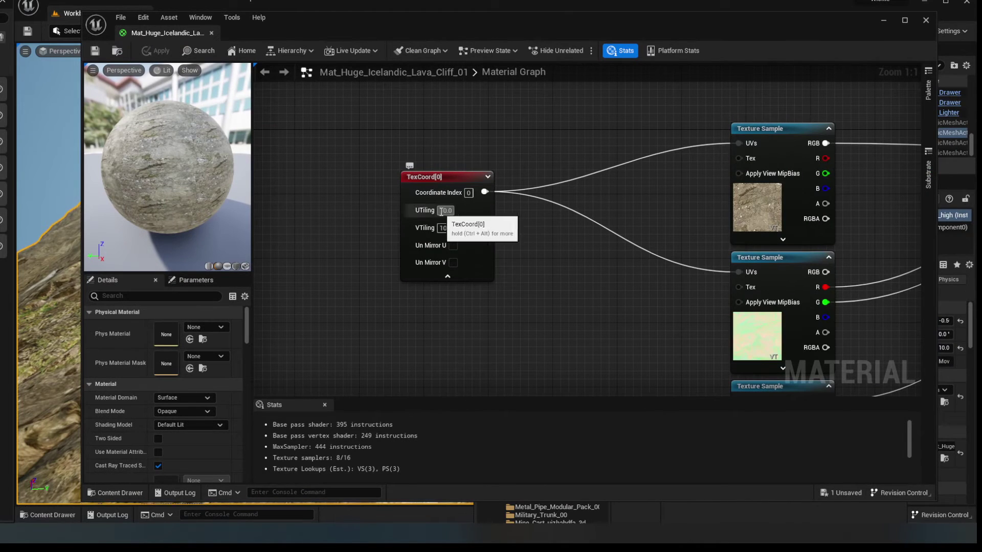
click(441, 211)
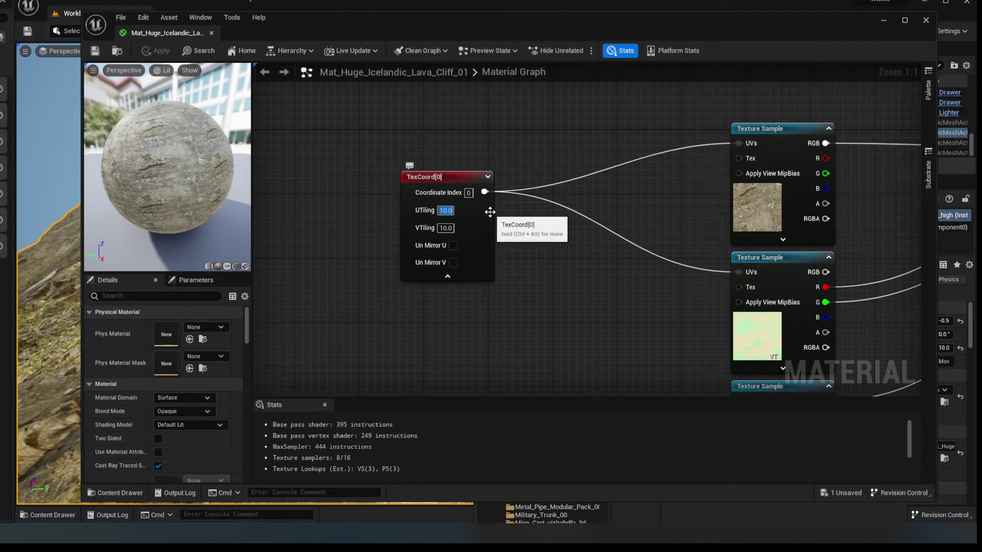
text(20)
key(Tab)
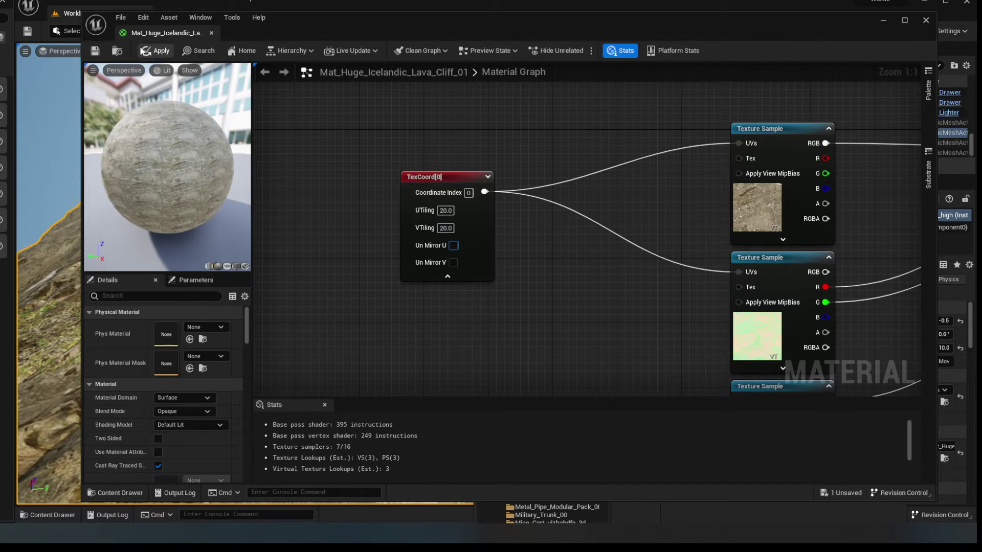
click(95, 52)
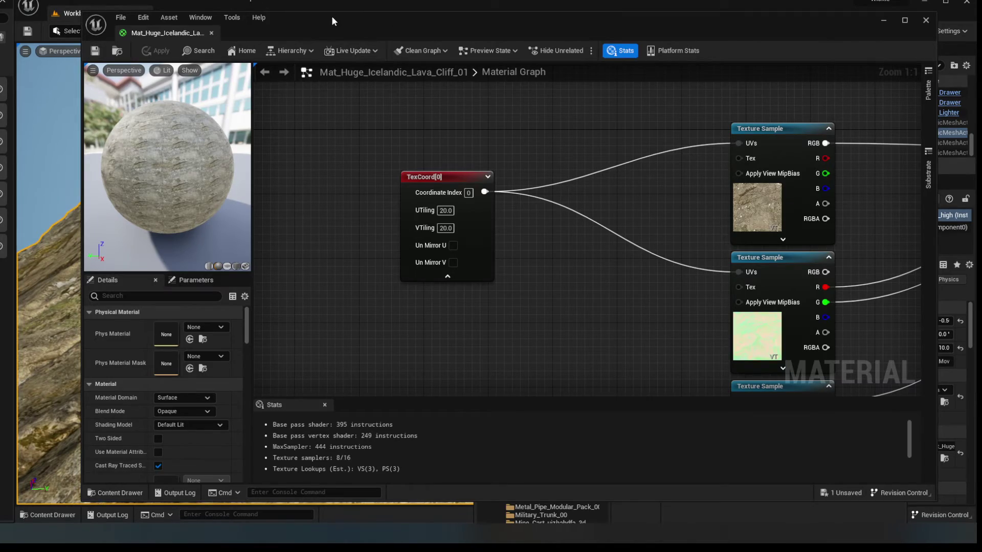
Move the material editor aside and examine the scaled cliff's mesh density in Wireframe view mode.
drag(332, 21, 694, 0)
mouse_move(265, 296)
right_down()
mouse_move(317, 286)
mouse_move(235, 294)
mouse_move(271, 289)
mouse_move(265, 297)
right_up()
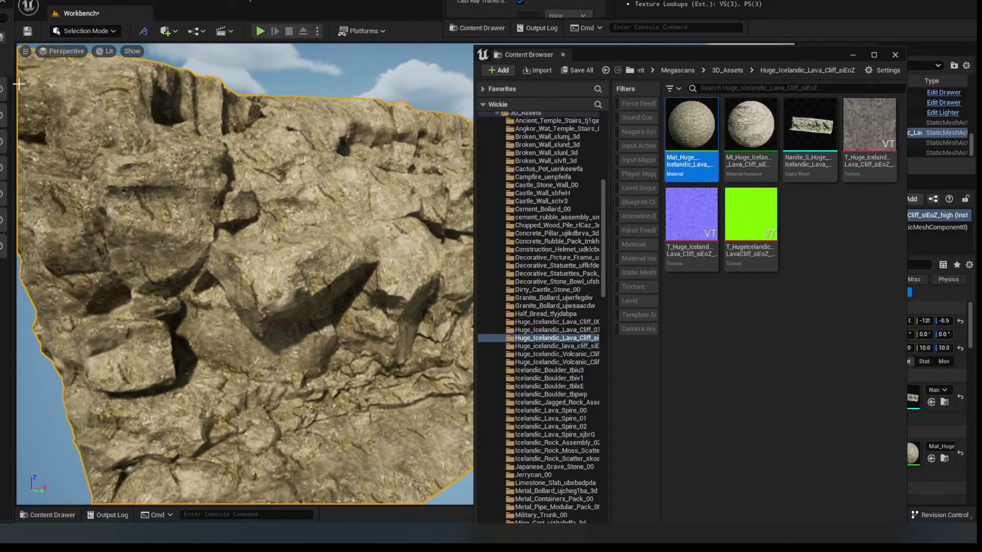
click(106, 52)
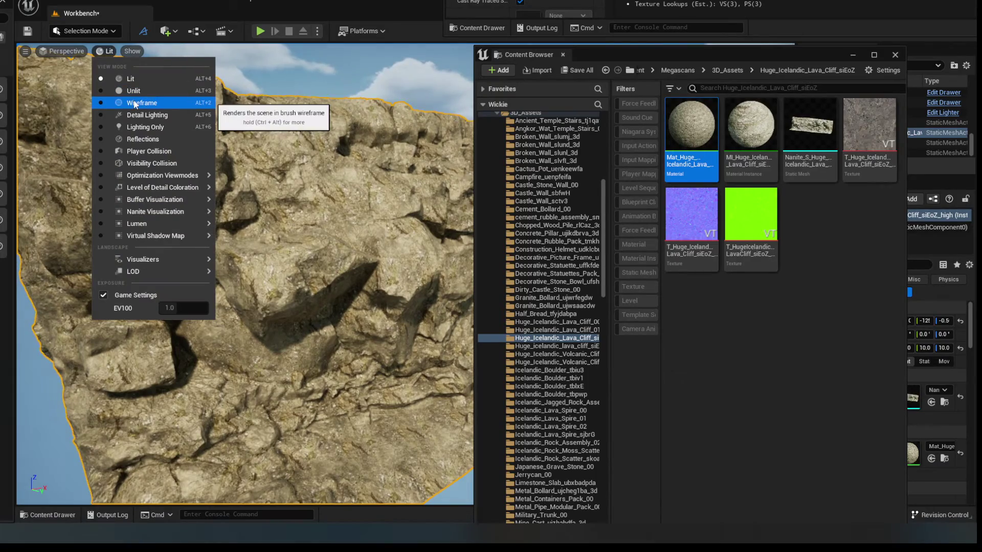
click(135, 104)
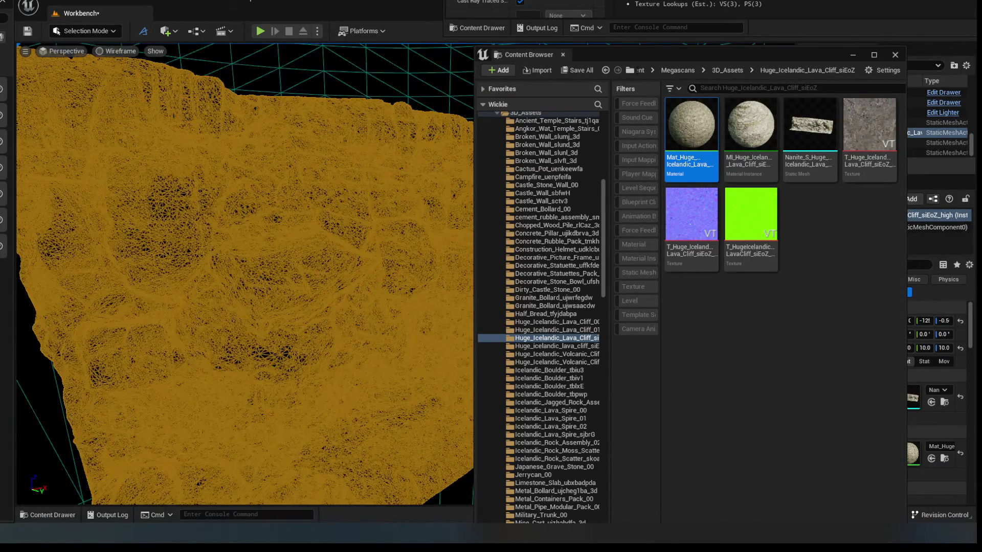
right_drag(245, 276, 217, 275)
key(s)
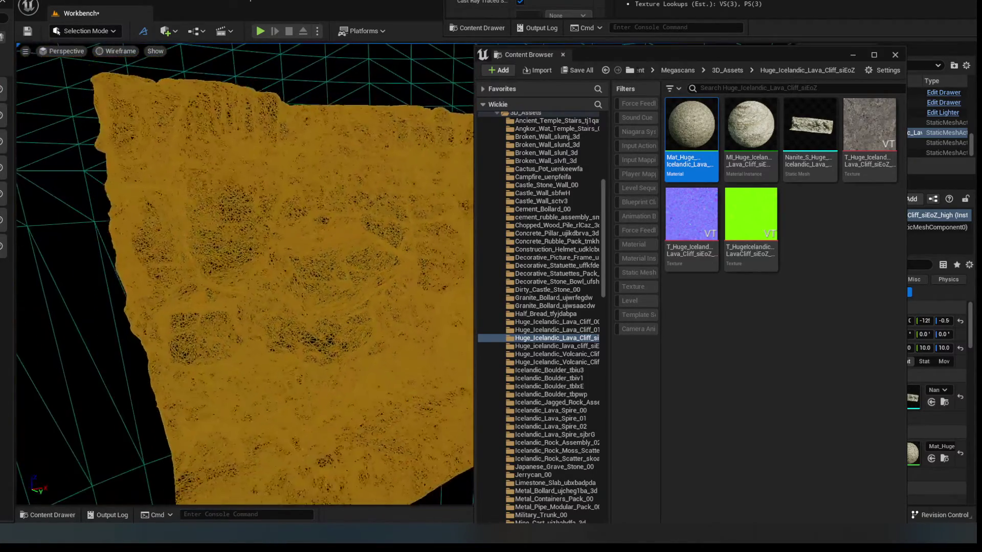
scroll(165, 183, down, 4)
View the cliff in Unlit mode and in Detail Lighting mode to compare its texture and surface relief.
click(109, 52)
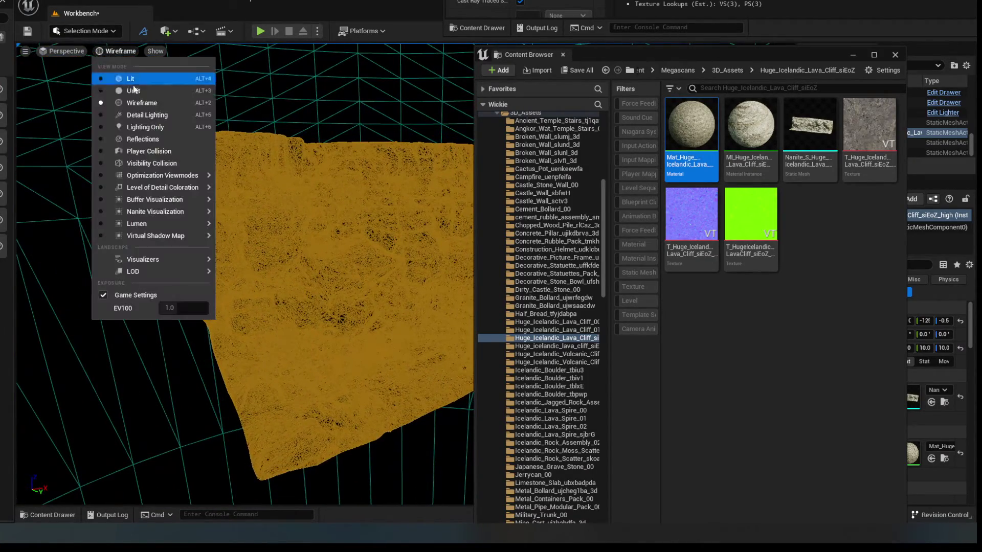
click(134, 90)
scroll(190, 160, up, 6)
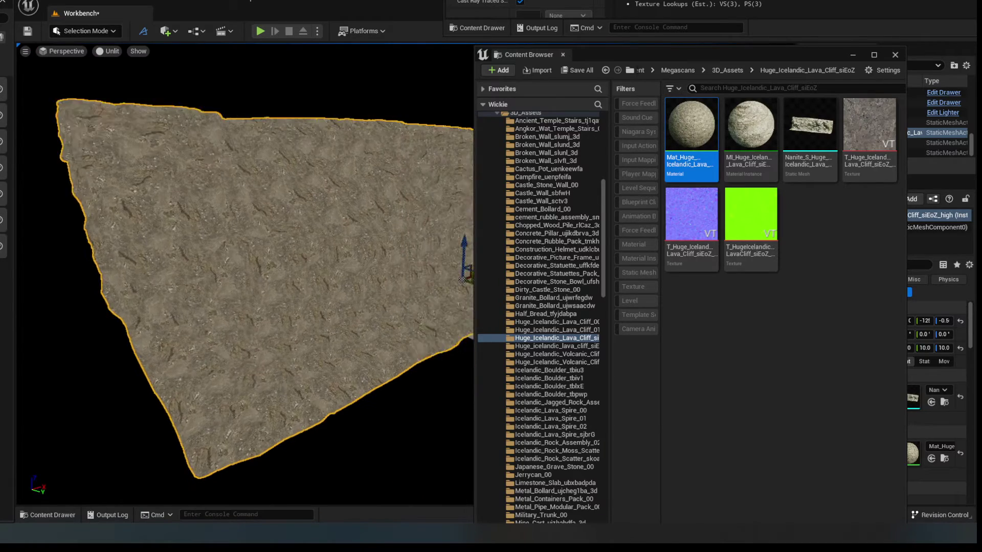
right_drag(191, 160, 170, 161)
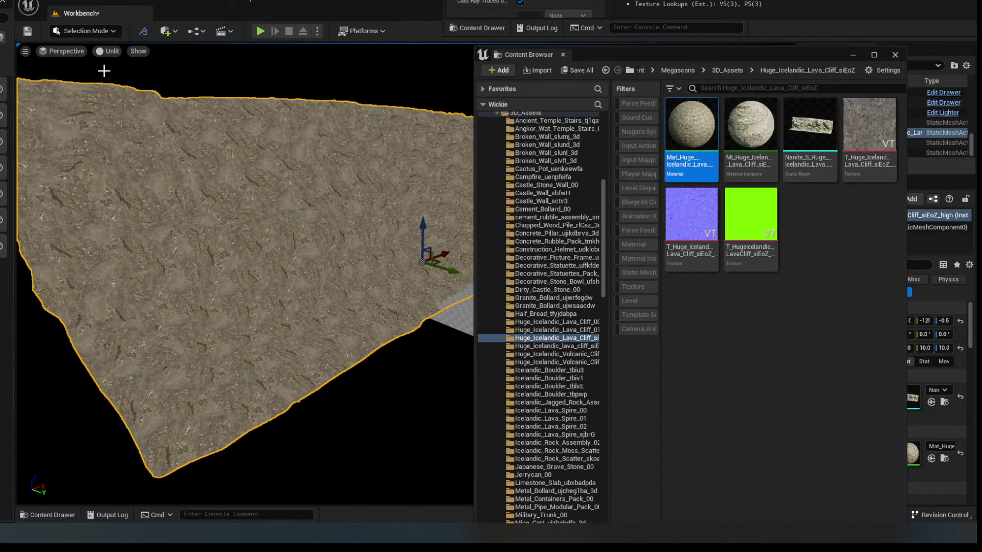
click(106, 52)
click(133, 114)
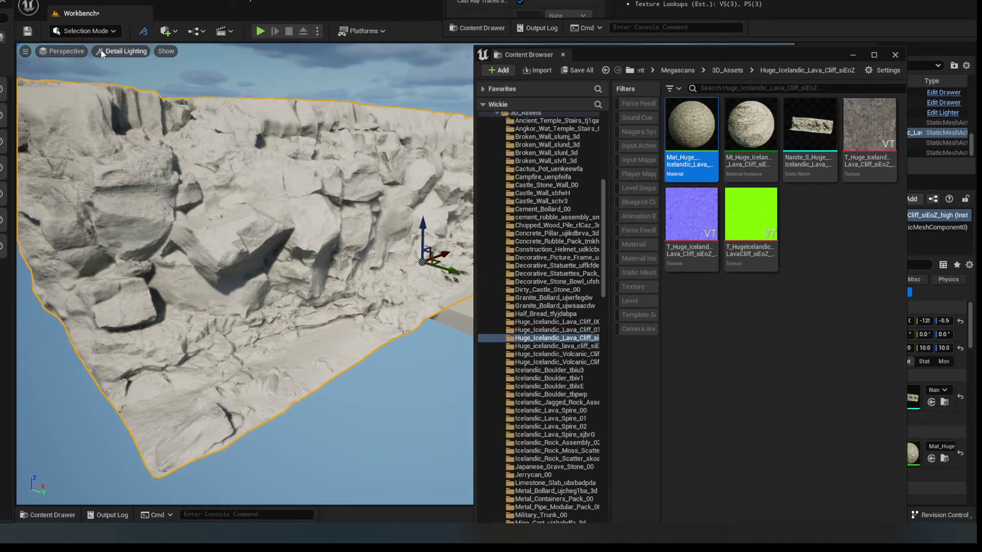
Return the viewport to Lit mode and examine the rock surface up close.
click(123, 51)
click(132, 79)
scroll(245, 276, up, 5)
right_drag(246, 276, 353, 281)
right_drag(258, 252, 262, 253)
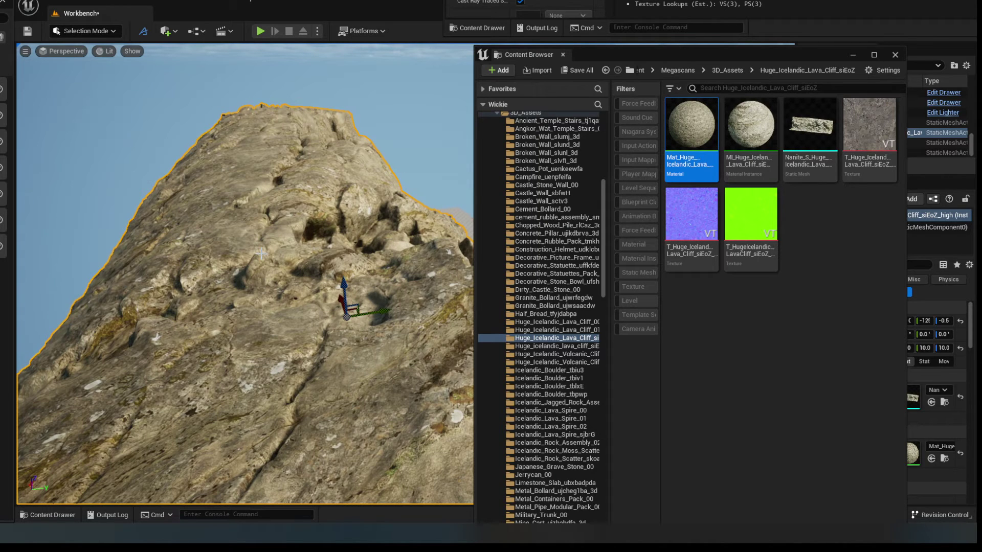
Bring the material editor back and add a Constant3Vector node above the rock color texture sample.
drag(738, 43, 379, 36)
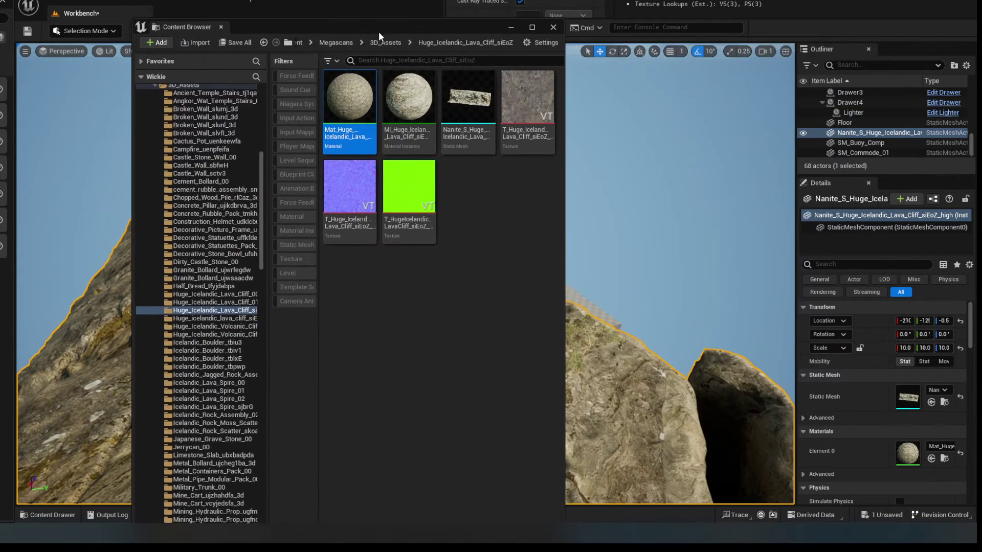
drag(726, 0, 245, 27)
right_drag(516, 193, 250, 317)
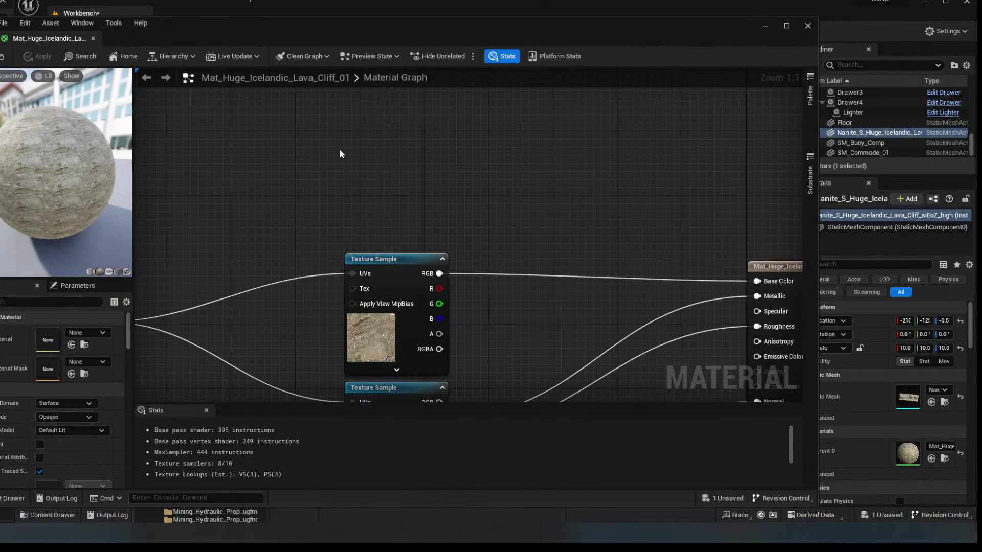
click(356, 131)
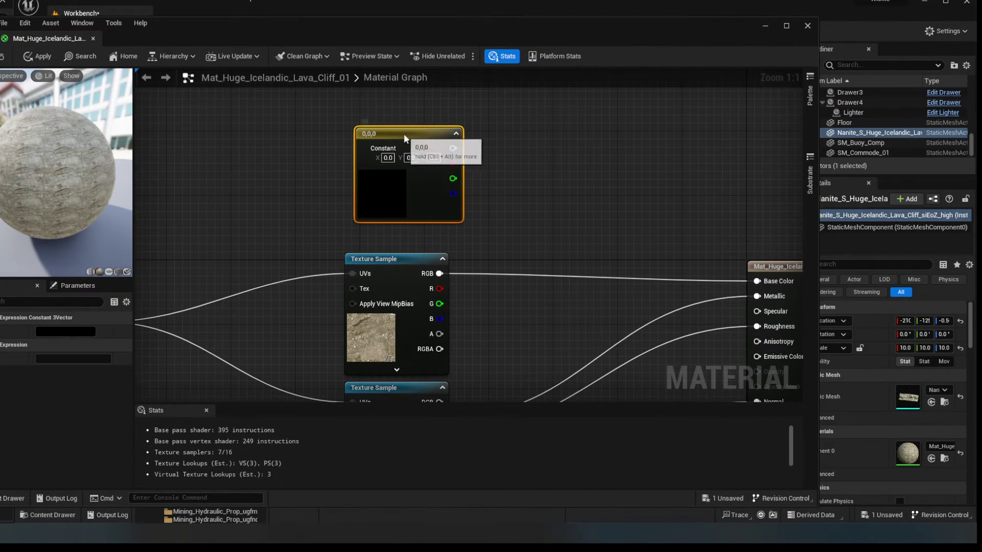
drag(403, 134, 392, 124)
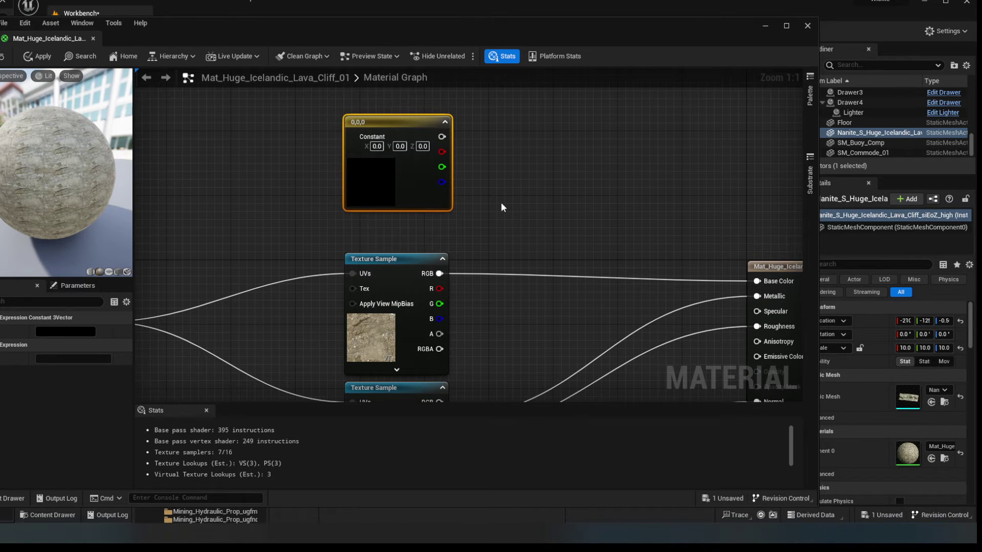
Add a Multiply node with the constant vector in A and the rock color RGB in B, and connect its output to Base Color.
click(516, 198)
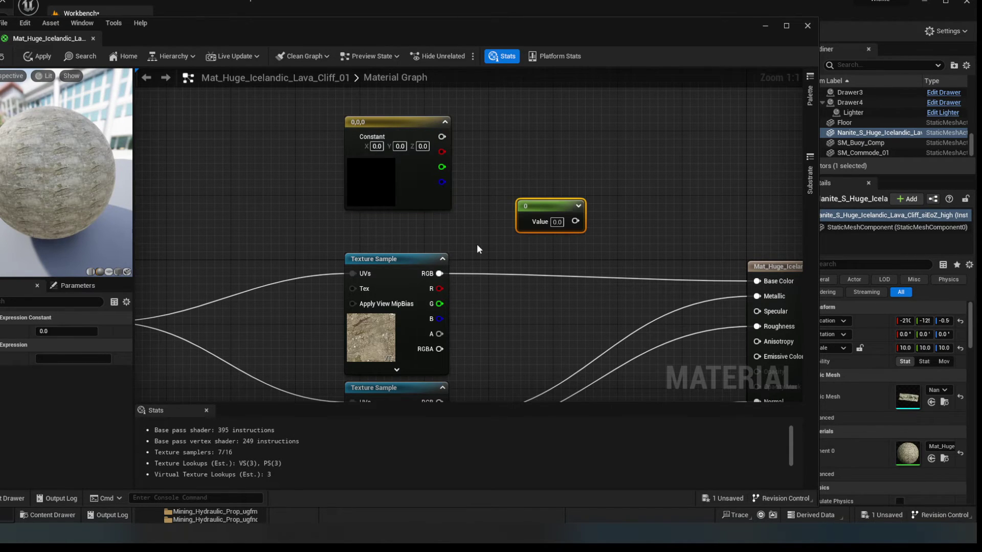
key(Delete)
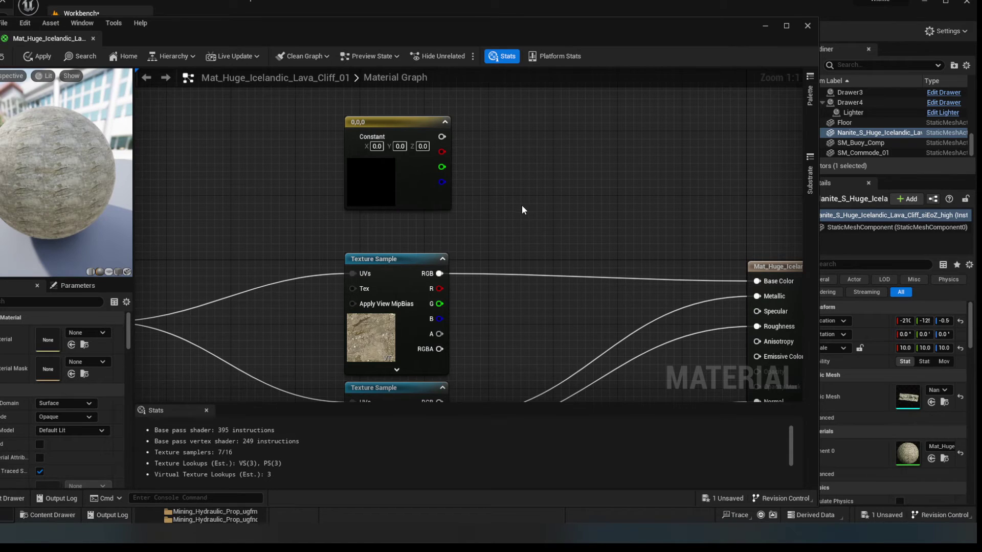
click(522, 207)
click(394, 126)
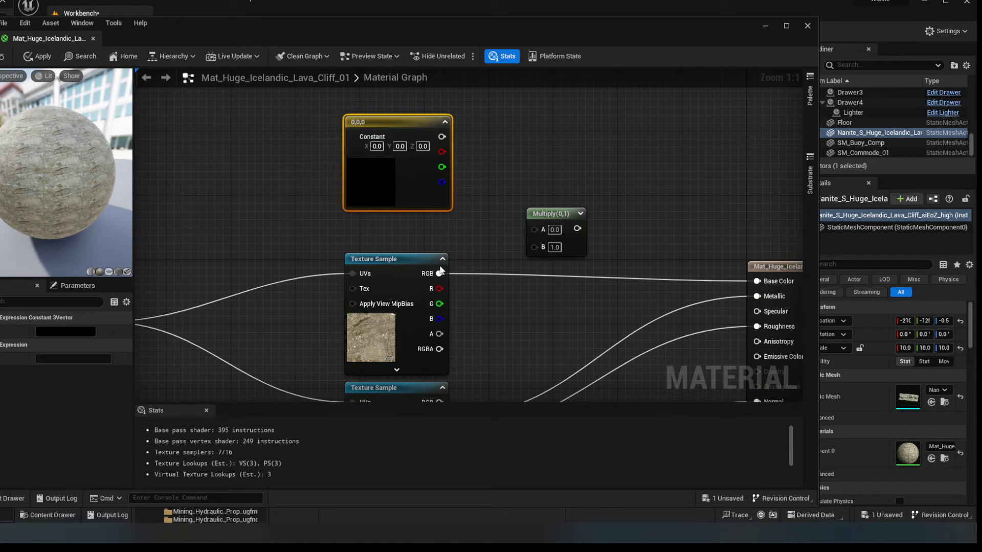
drag(440, 272, 442, 136)
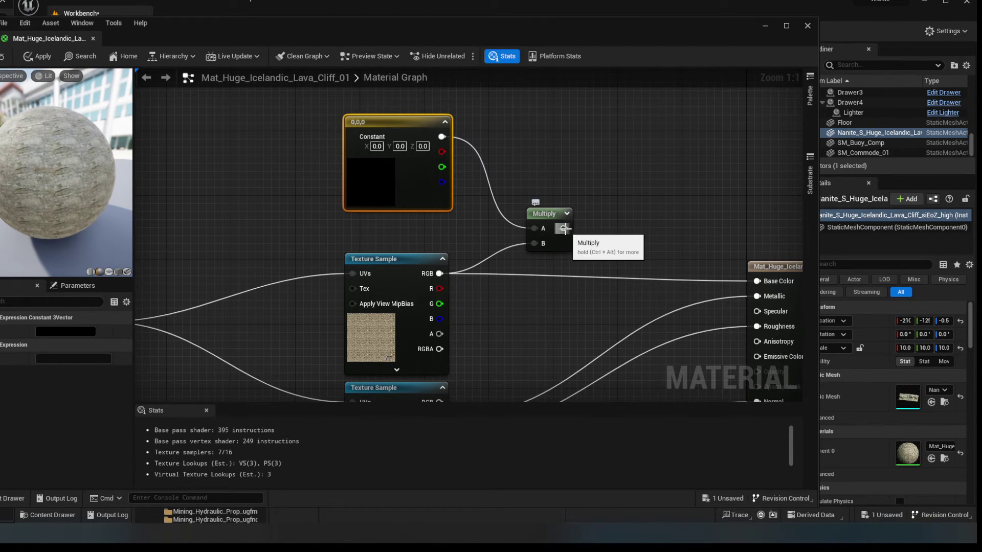
drag(564, 228, 757, 280)
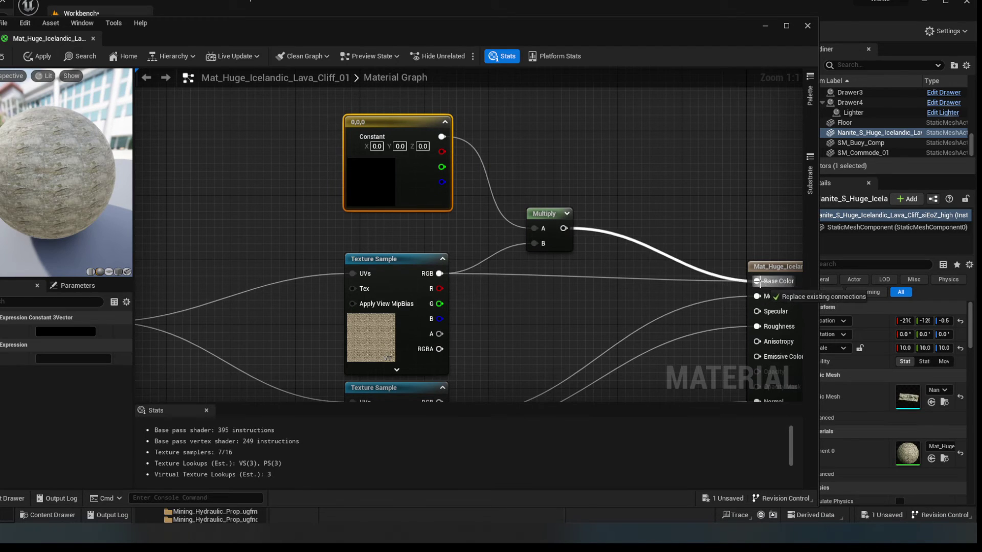
Set the constant vector's color to white (1, 1, 1).
double_click(371, 177)
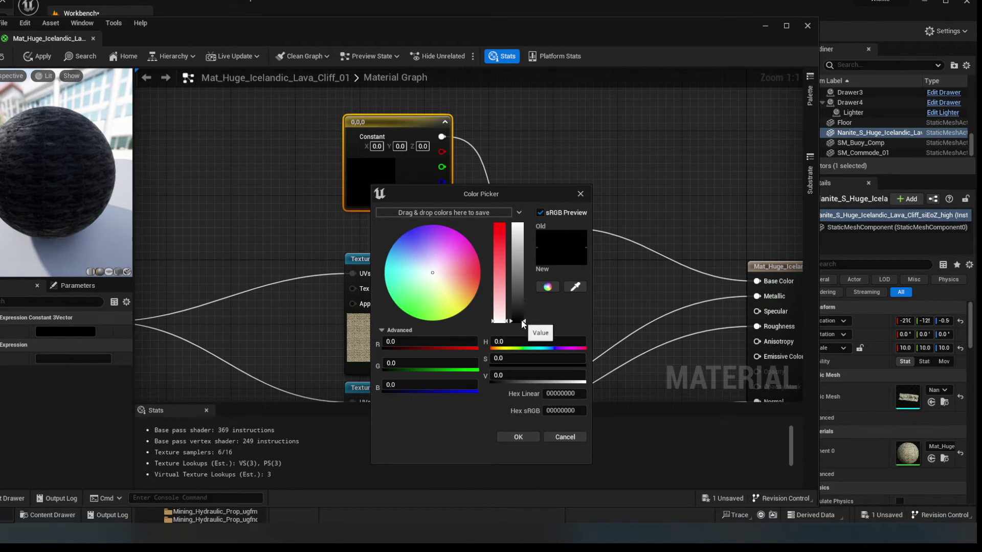
drag(522, 323, 517, 225)
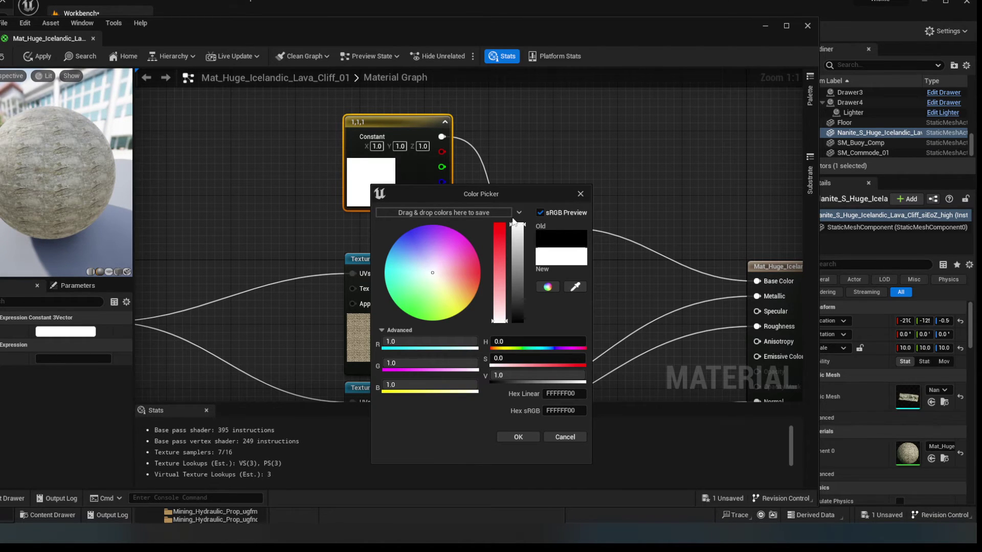
click(580, 194)
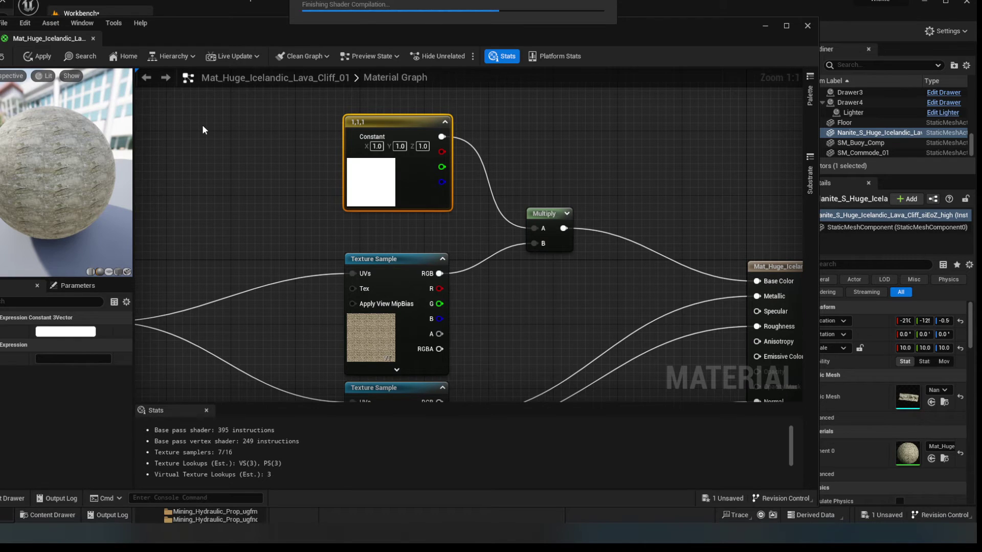
Convert the white constant vector to a parameter named Rock Tint Colour.
right_drag(202, 126, 255, 148)
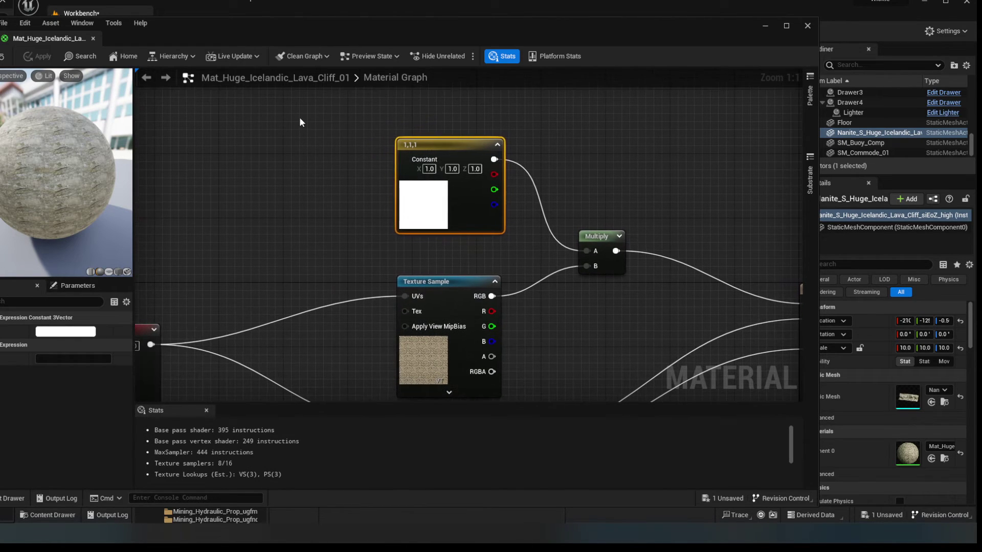
drag(300, 119, 437, 226)
right_click(439, 184)
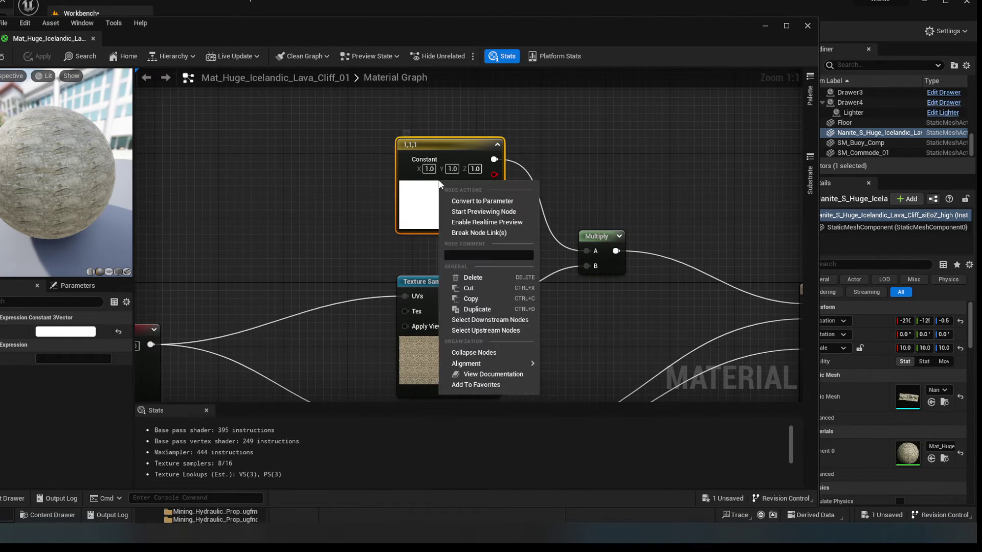
click(506, 201)
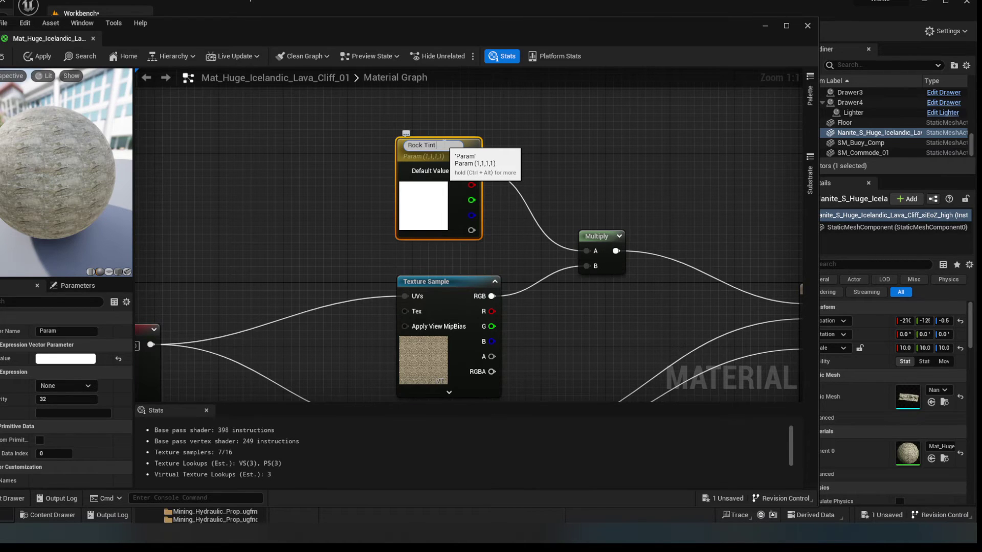
text(Rock Tint Colour)
key(Return)
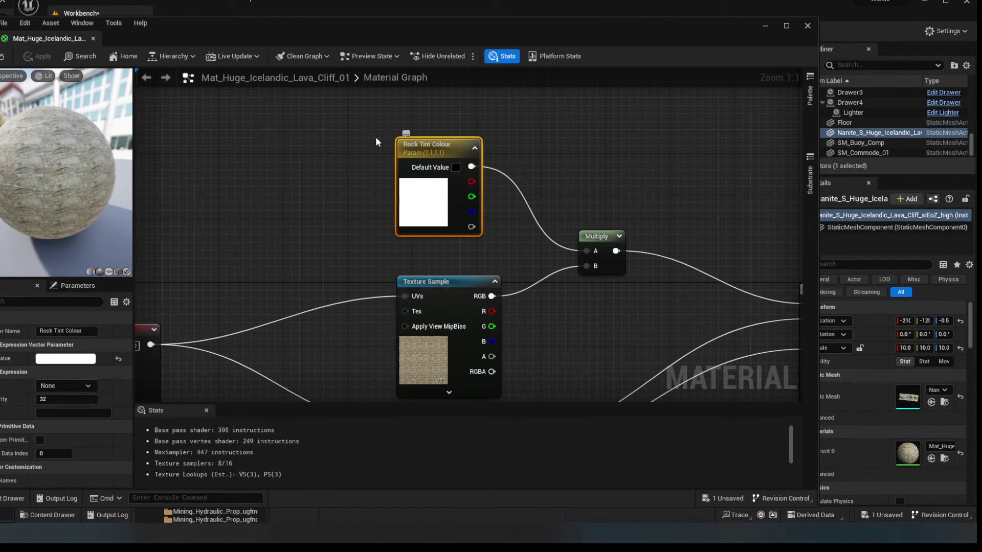
Set Rock Tint Colour's default value to a dark grey with a value of 0.057292.
right_drag(564, 149, 484, 134)
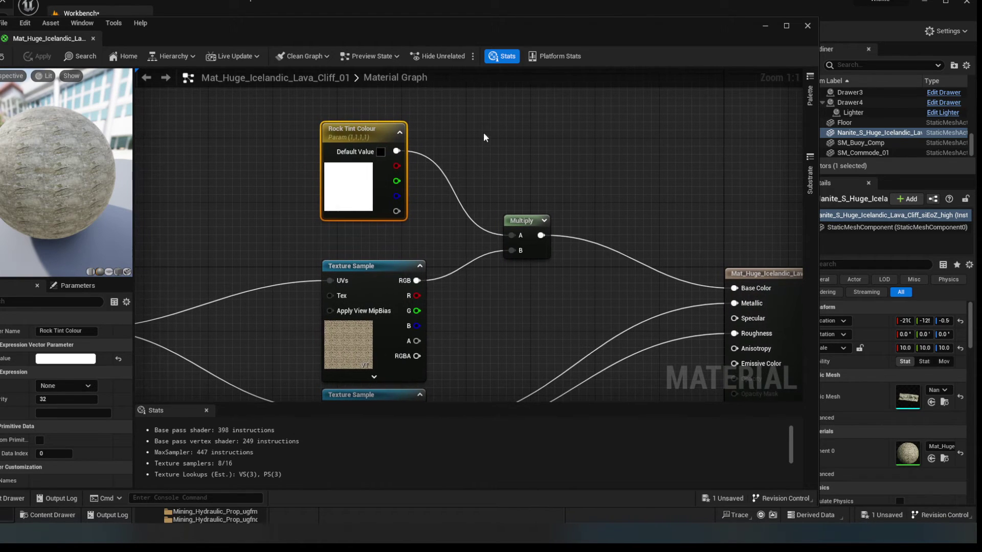
click(49, 363)
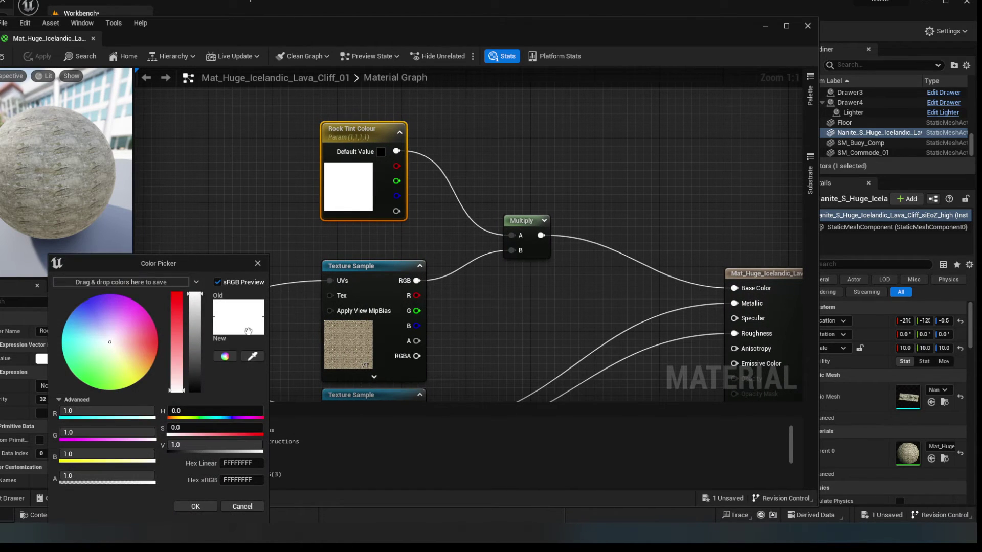
drag(198, 357, 199, 389)
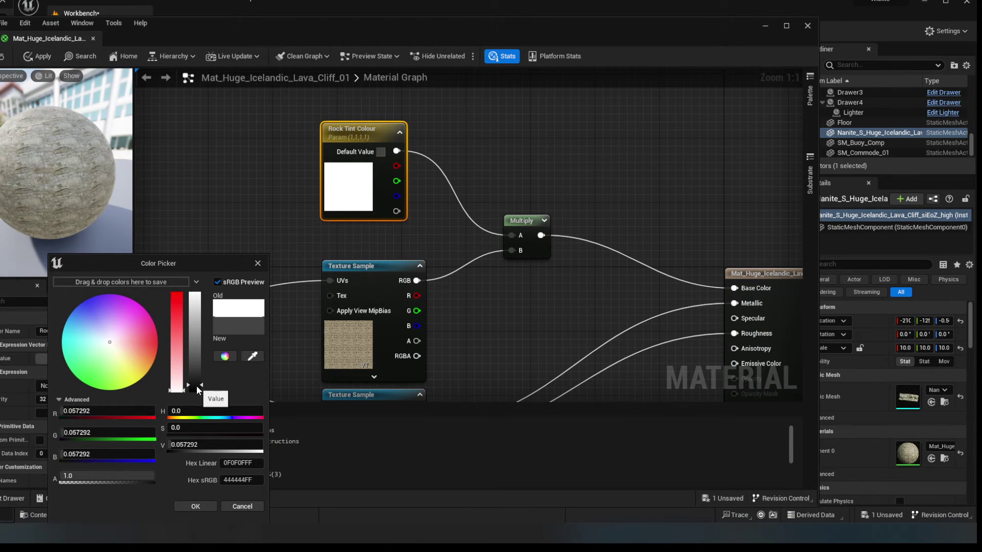
click(203, 503)
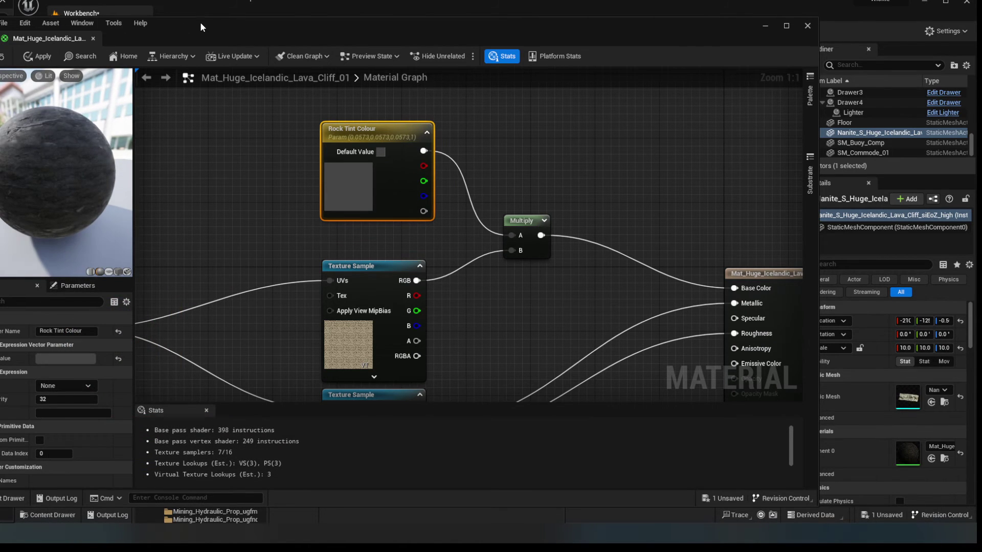
Move the material editor aside, close the Content Browser, and examine the darkened tint on the cliff.
drag(201, 24, 701, 0)
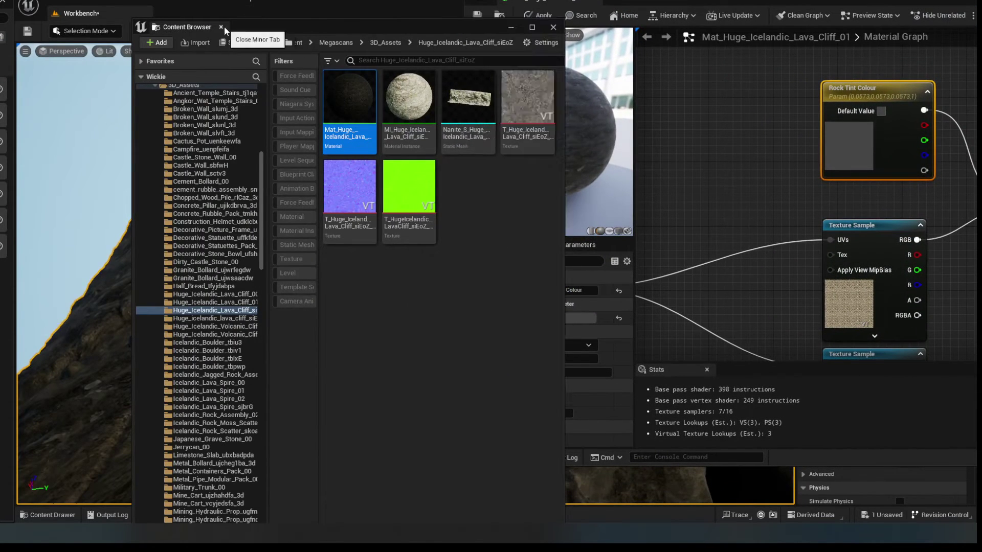
click(222, 27)
click(475, 21)
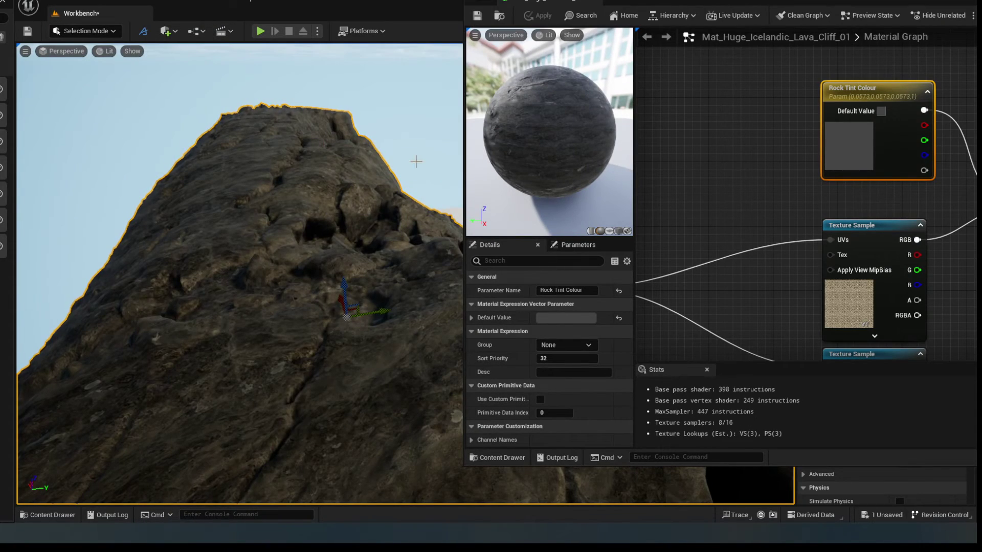
right_drag(239, 286, 138, 256)
right_drag(233, 245, 228, 243)
Set Rock Tint Colour's default value to white (1.0) and check the cliff in the viewport.
click(590, 321)
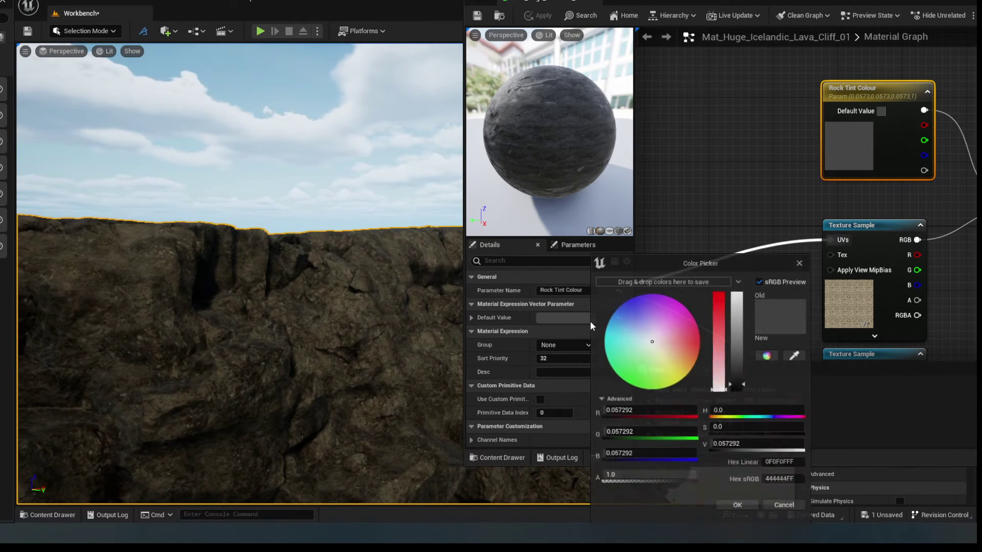
drag(740, 361, 751, 284)
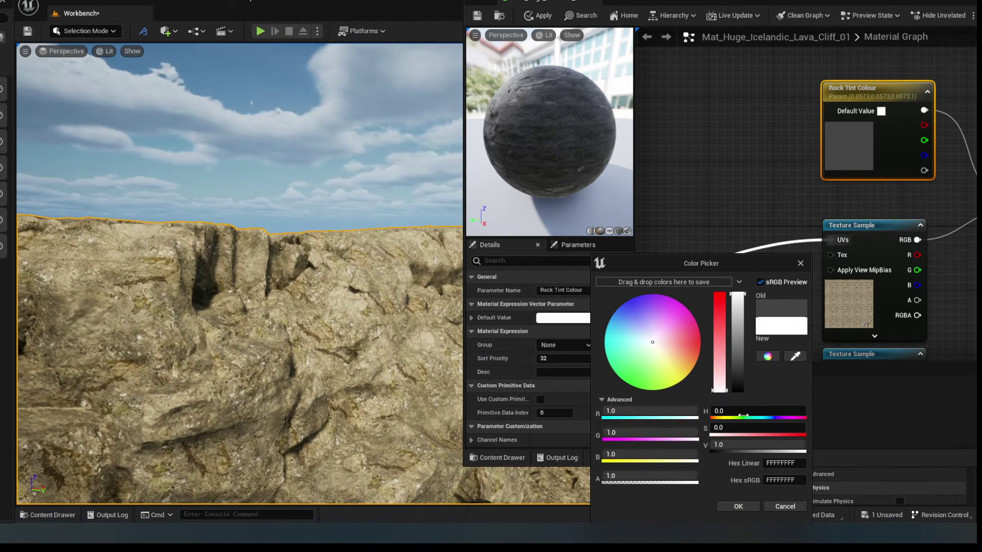
click(739, 506)
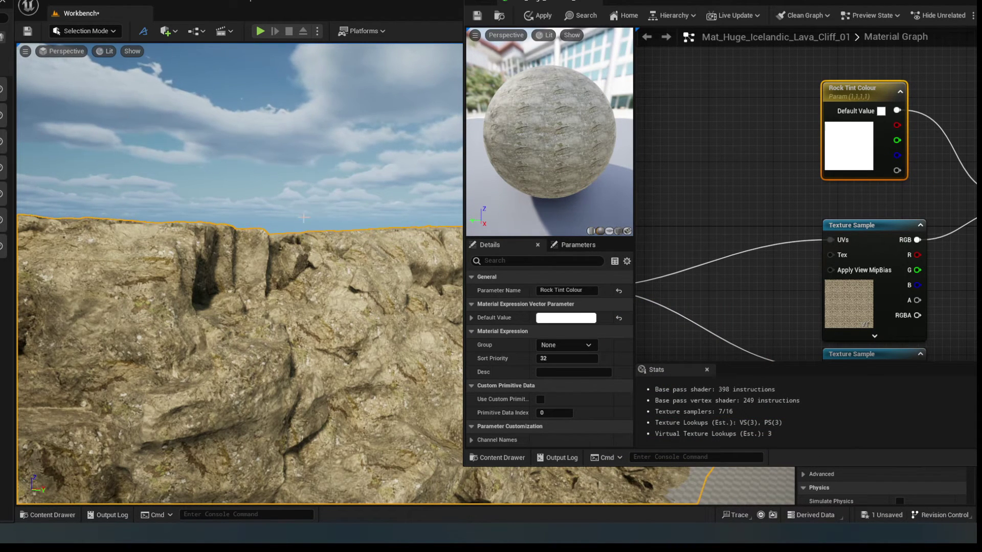
mouse_move(292, 218)
right_down()
mouse_move(289, 265)
mouse_move(255, 263)
mouse_move(276, 225)
mouse_move(292, 230)
mouse_move(279, 225)
right_up()
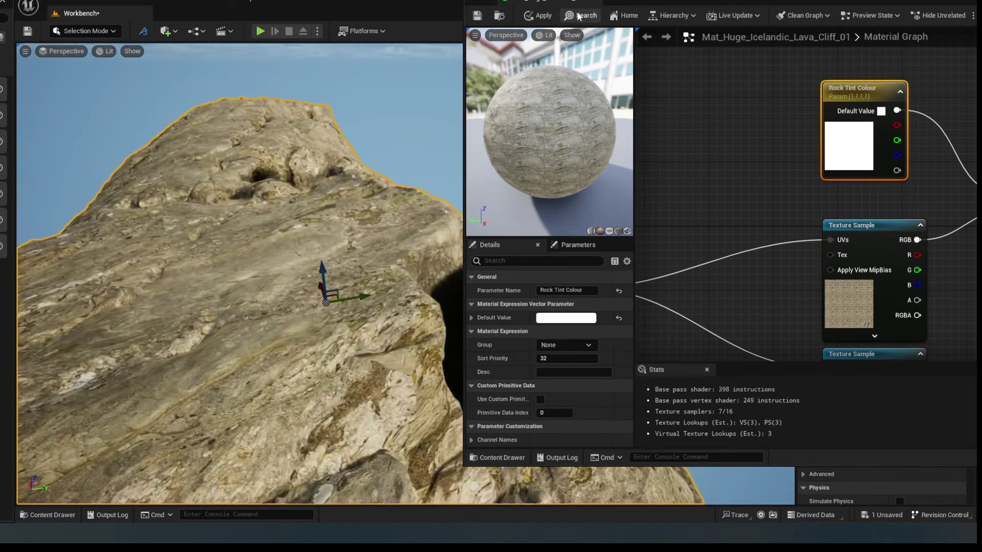
Close the material editor, applying the changes to Mat_Huge_Icelandic_Lava_Cliff_01, and return to the cliff in the level.
click(596, 2)
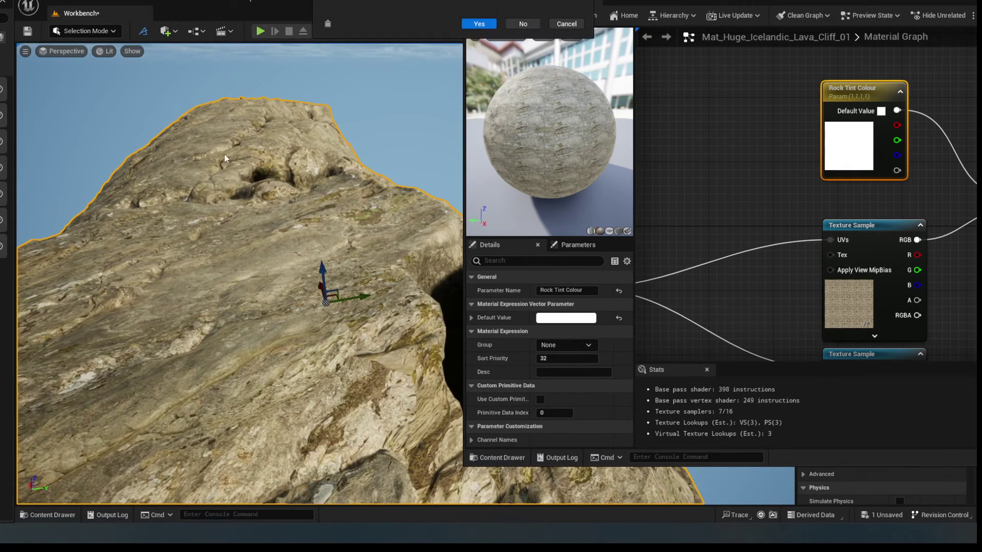
click(479, 25)
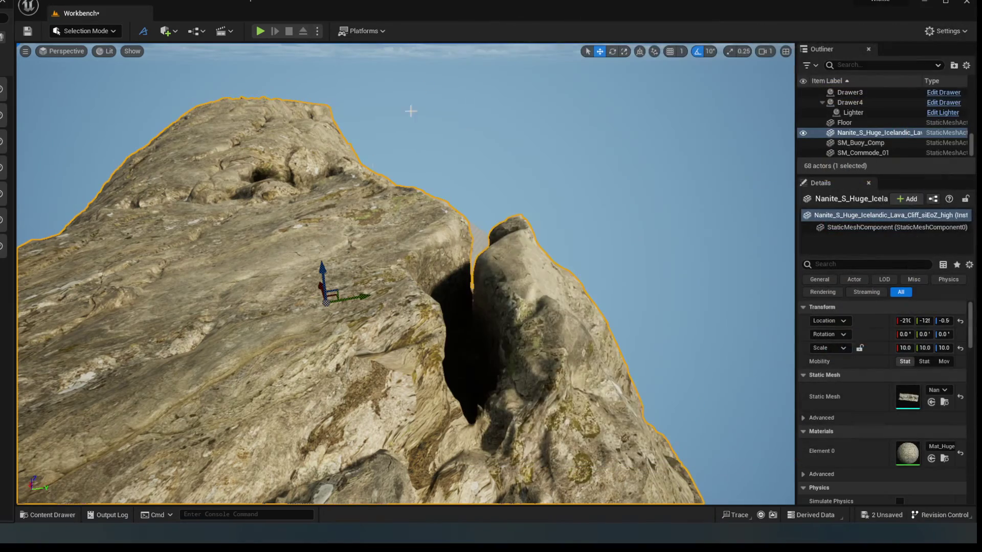
right_drag(260, 152, 225, 273)
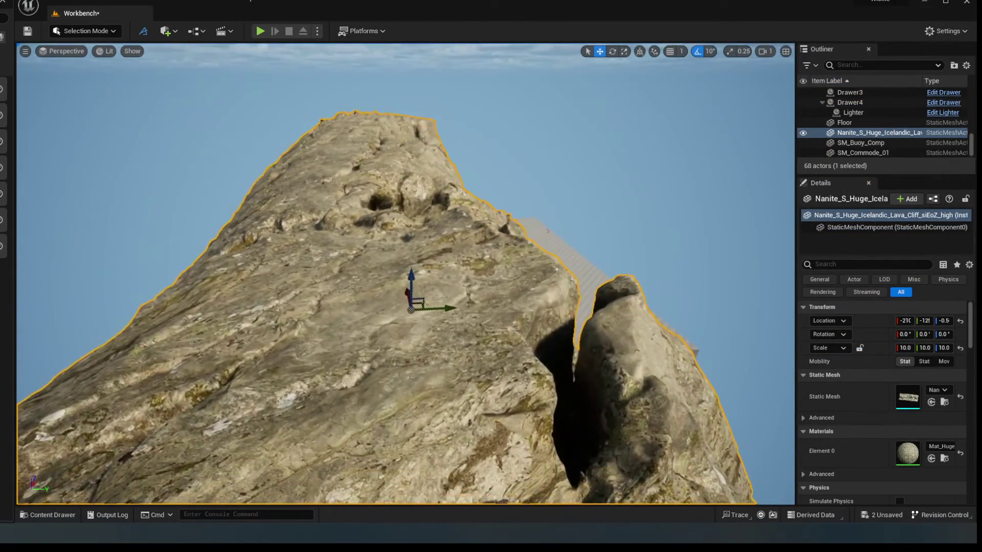
Play the level from on top of the huge cliff and examine the rock texture detail at close range.
right_click(375, 326)
click(388, 322)
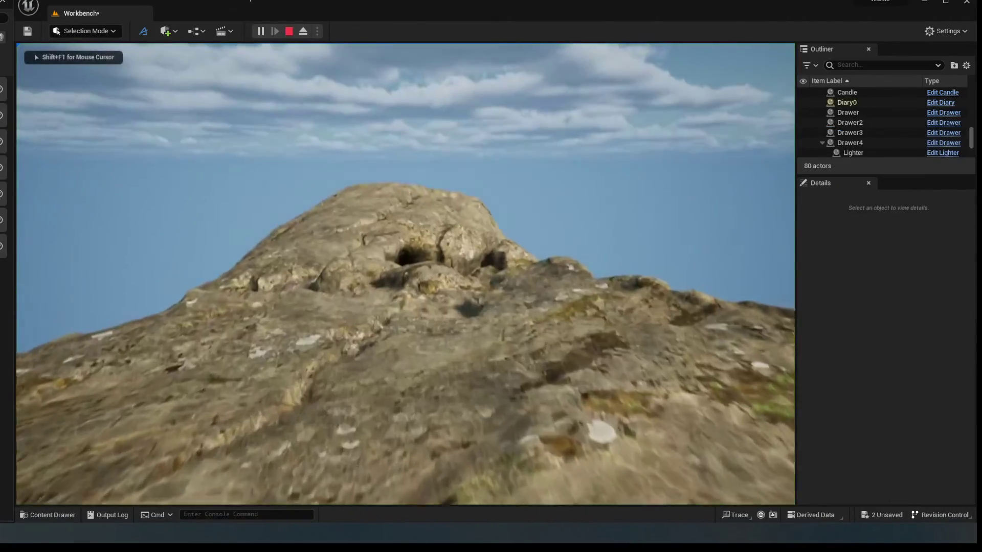
key(w)
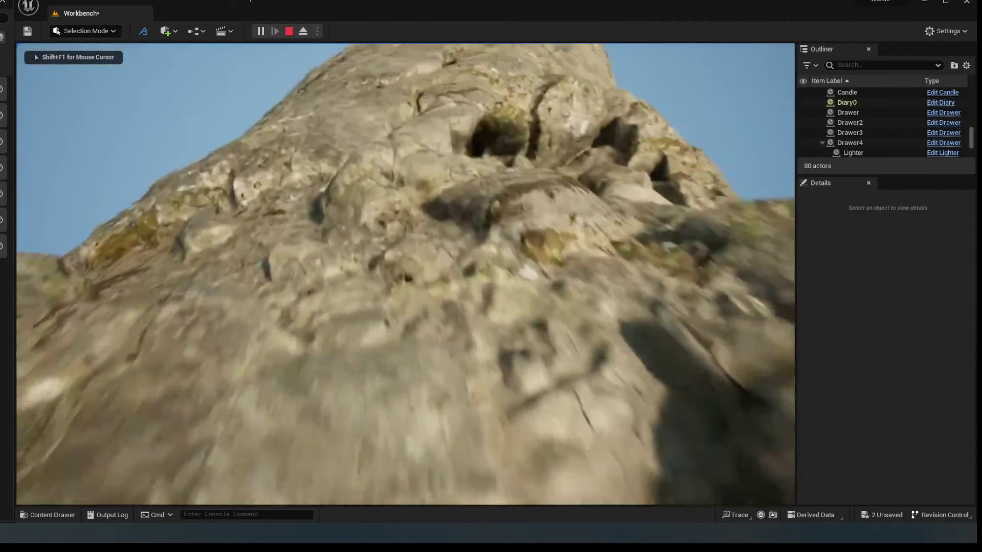
key(w)
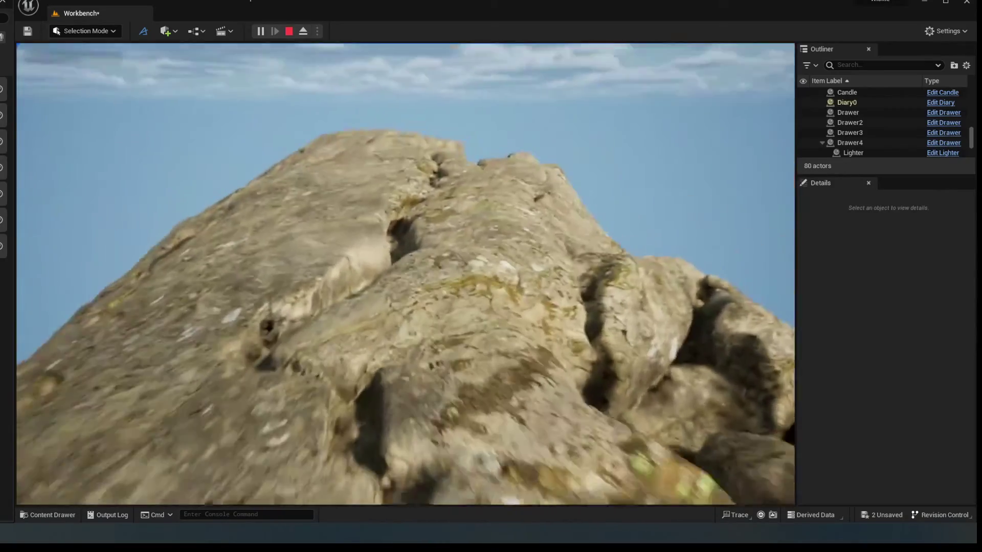
key(w)
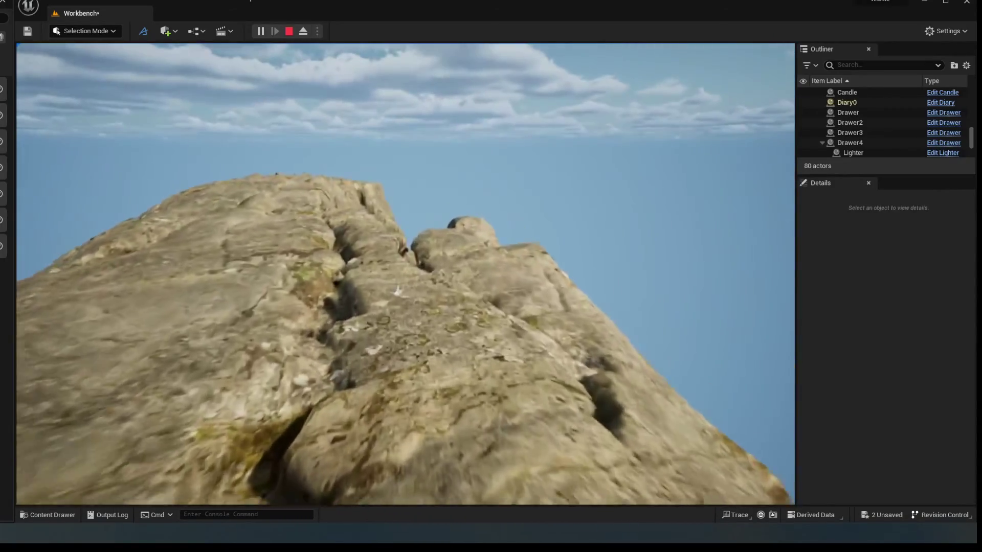
key(w)
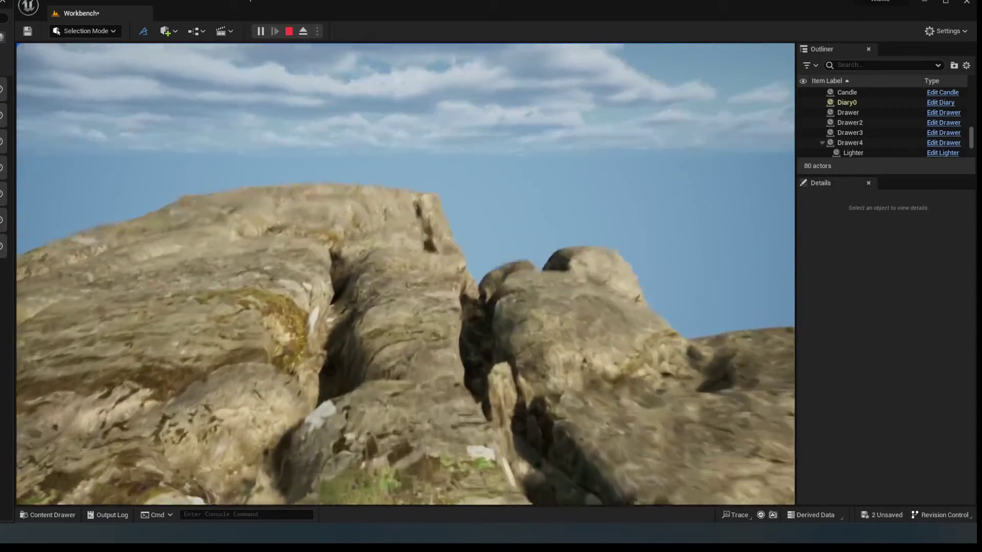
key(w)
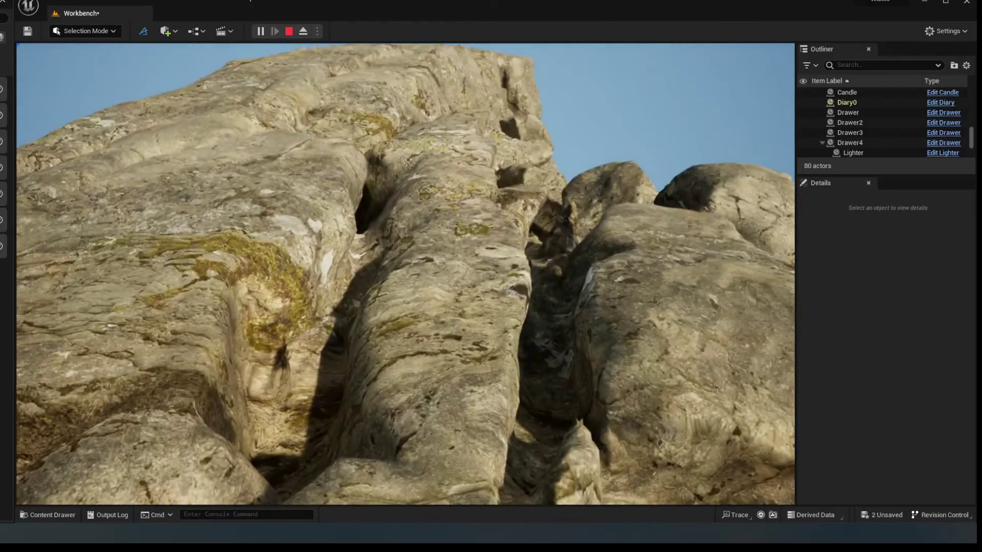
key(w)
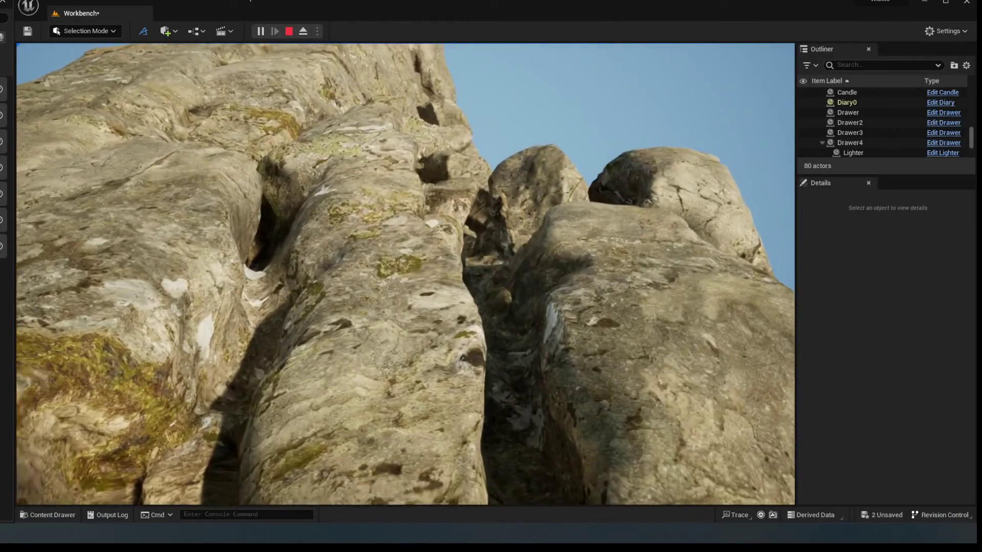
key(w)
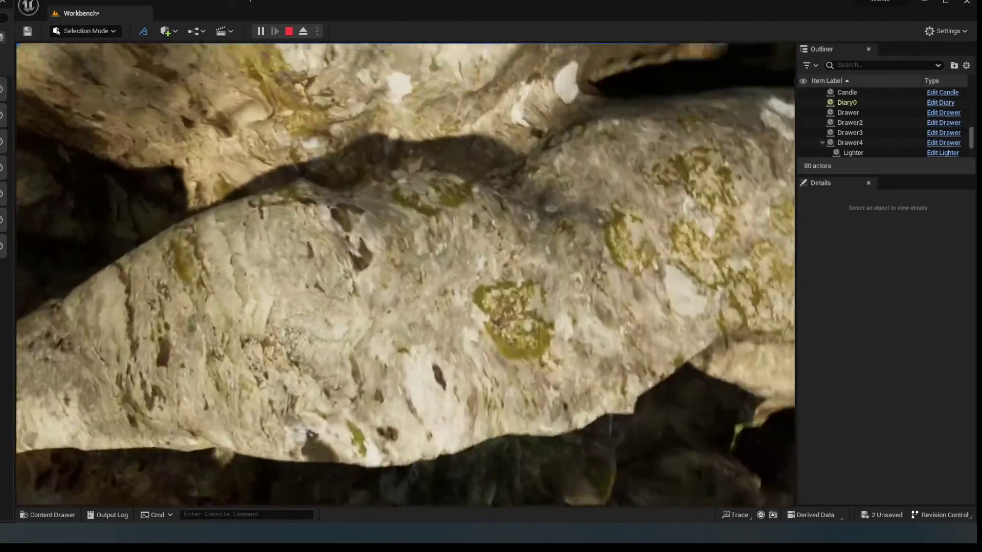
key(w)
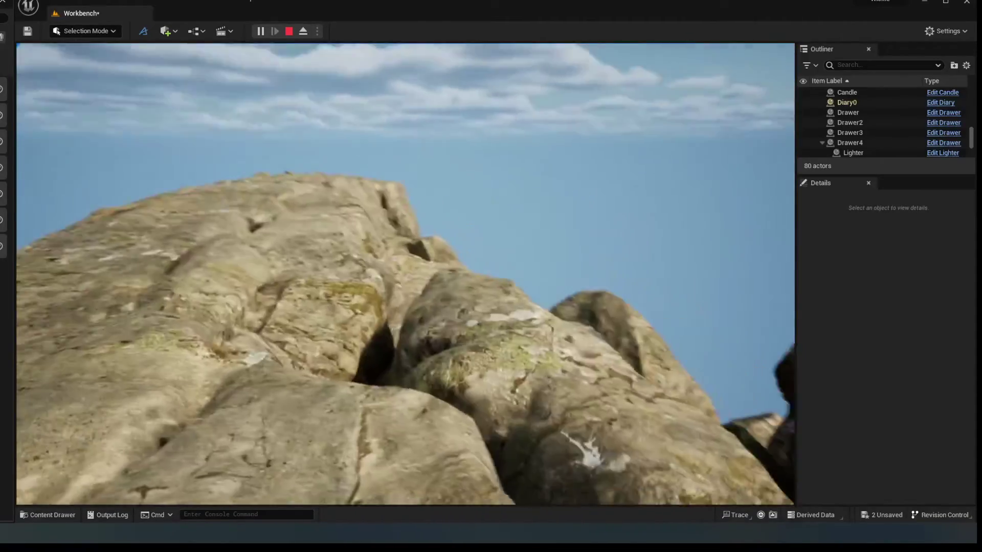
key(w)
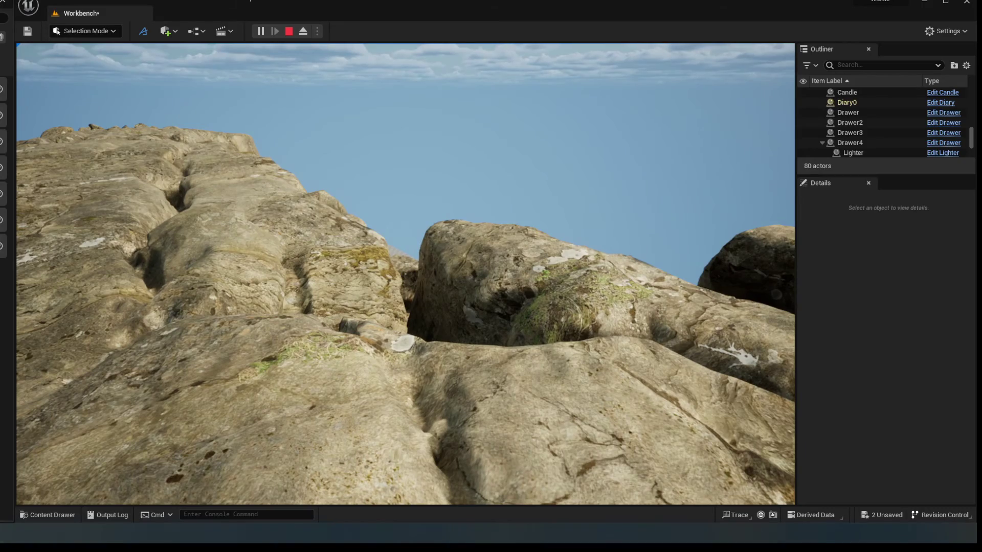
key(Escape)
Play the level from the floor at the cliff's foot and examine the cliff face from ground level.
key(w)
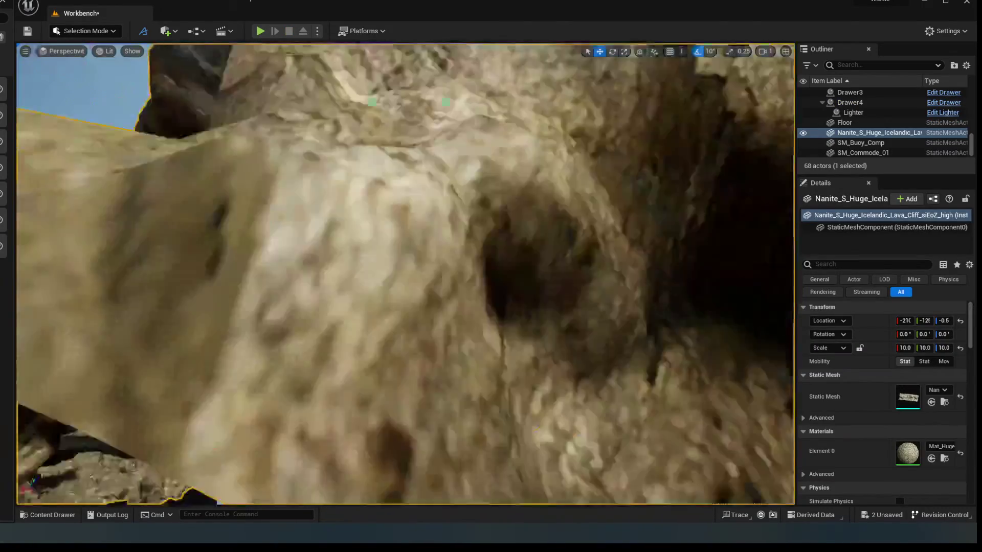
key(w)
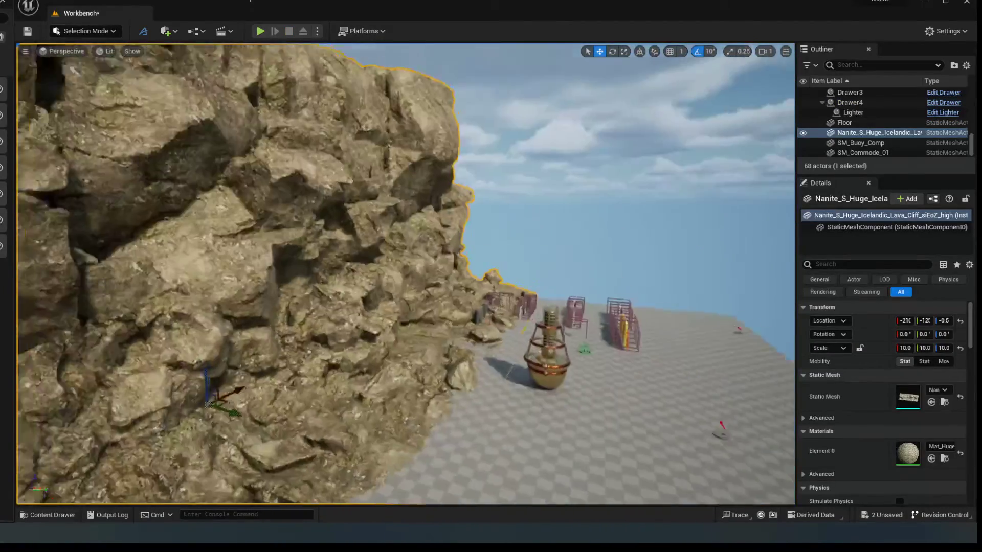
key(w)
right_drag(394, 424, 271, 424)
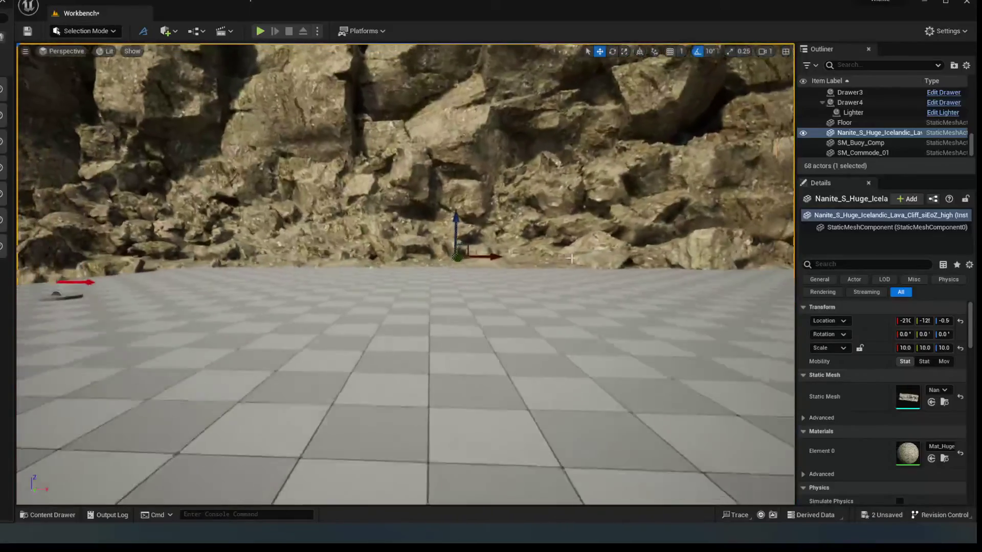
right_click(394, 423)
click(450, 412)
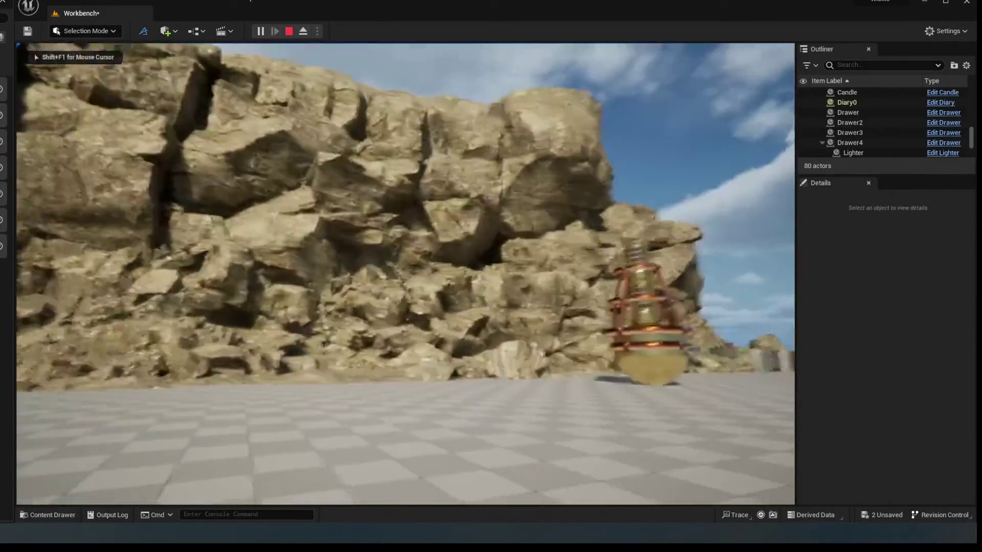
key(Escape)
key(Escape)
click(573, 287)
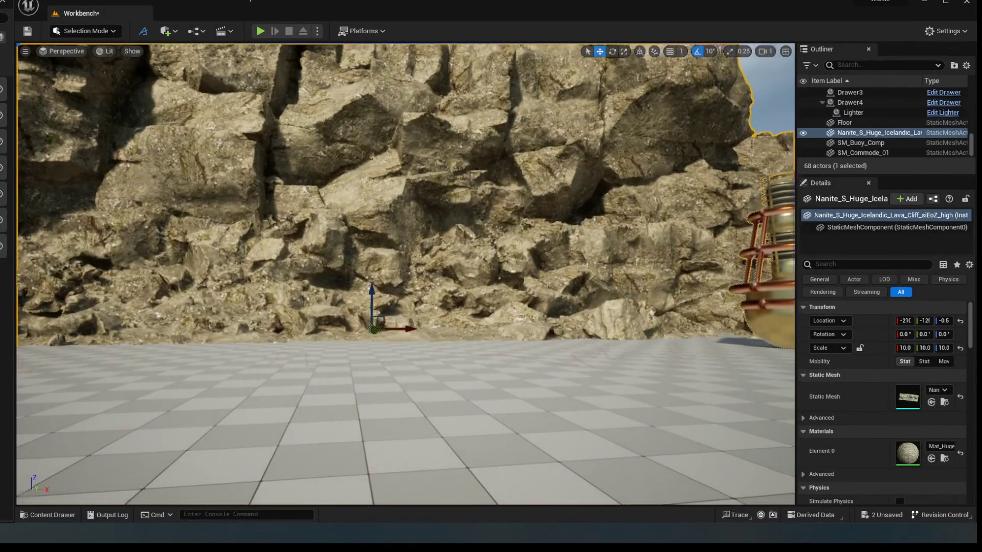
Place a second copy of the Nanite Huge Icelandic Lava Cliff mesh, with its original material instance, on the floor from the Content Browser.
right_drag(594, 367, 639, 380)
click(72, 1)
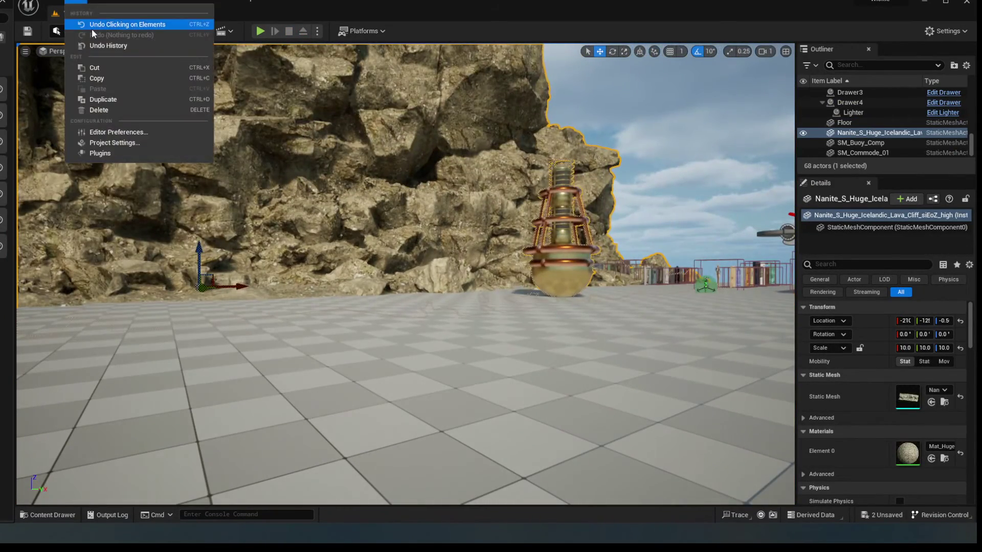
mouse_move(105, 1)
mouse_move(205, 49)
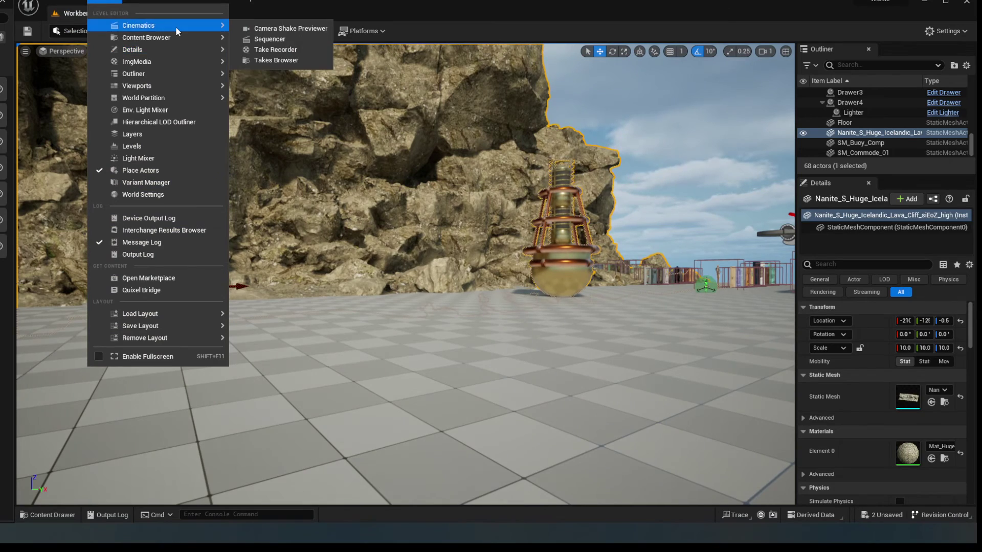
mouse_move(176, 38)
click(280, 43)
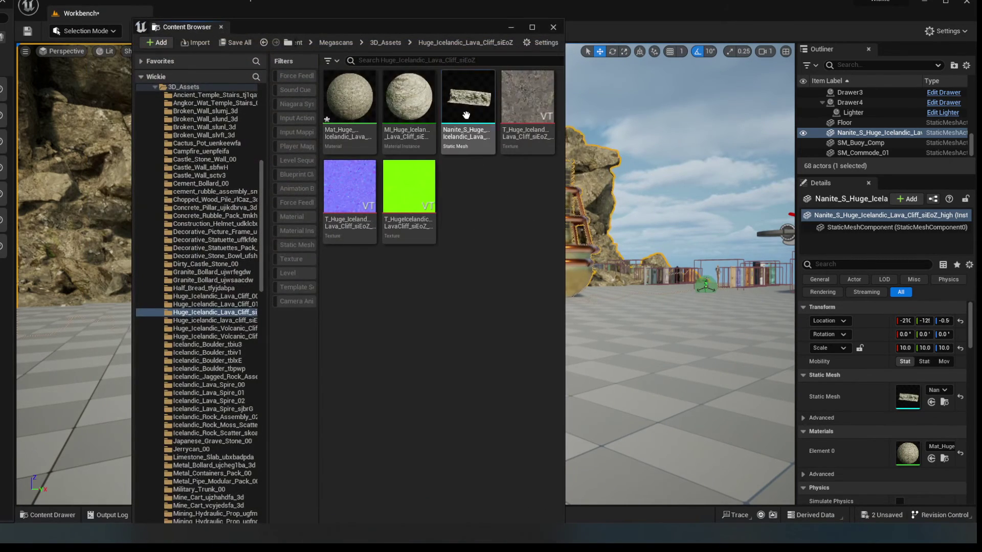
drag(468, 97, 703, 335)
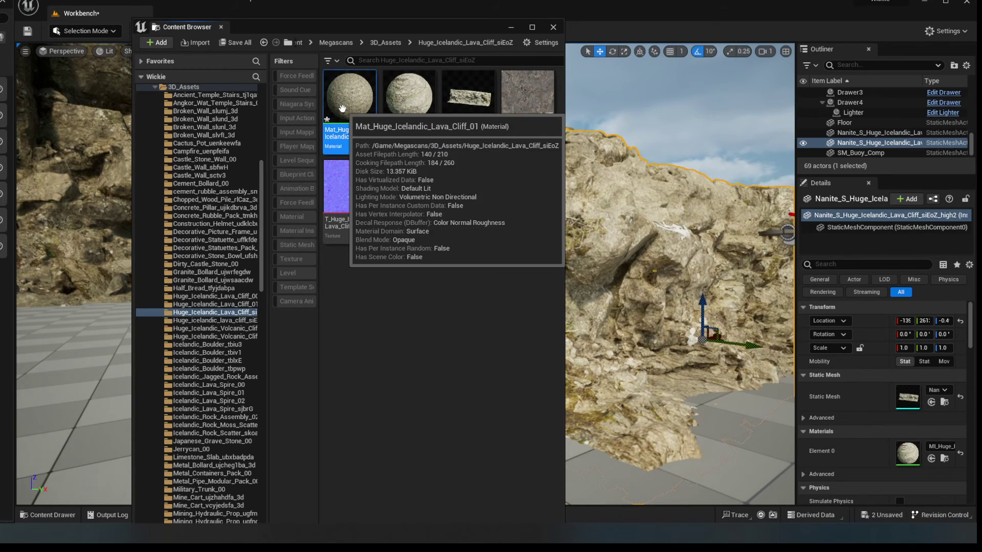
click(409, 97)
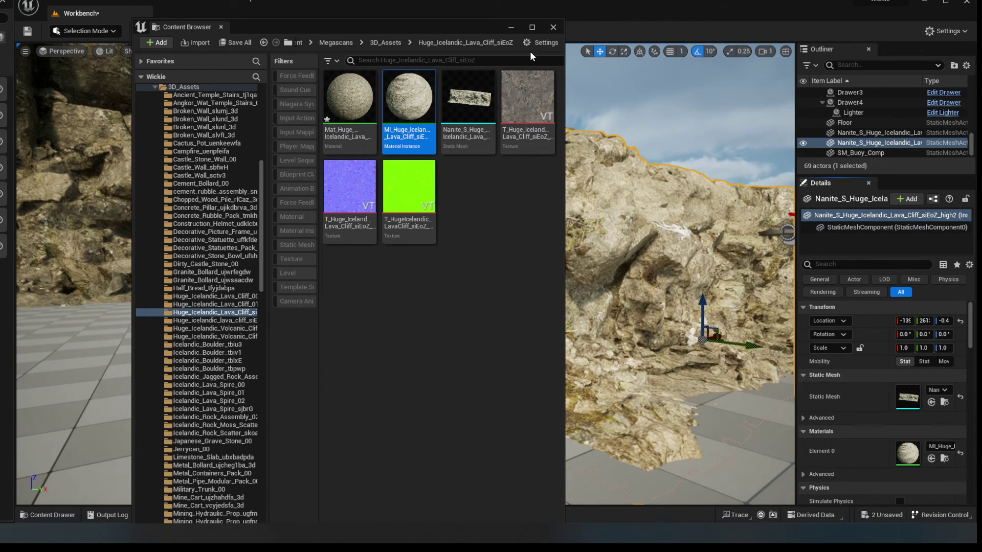
click(554, 27)
Rotate the new cliff copy about 100° around its vertical axis.
key(s)
mouse_move(588, 246)
right_down()
mouse_move(567, 240)
mouse_move(588, 245)
right_up()
key(e)
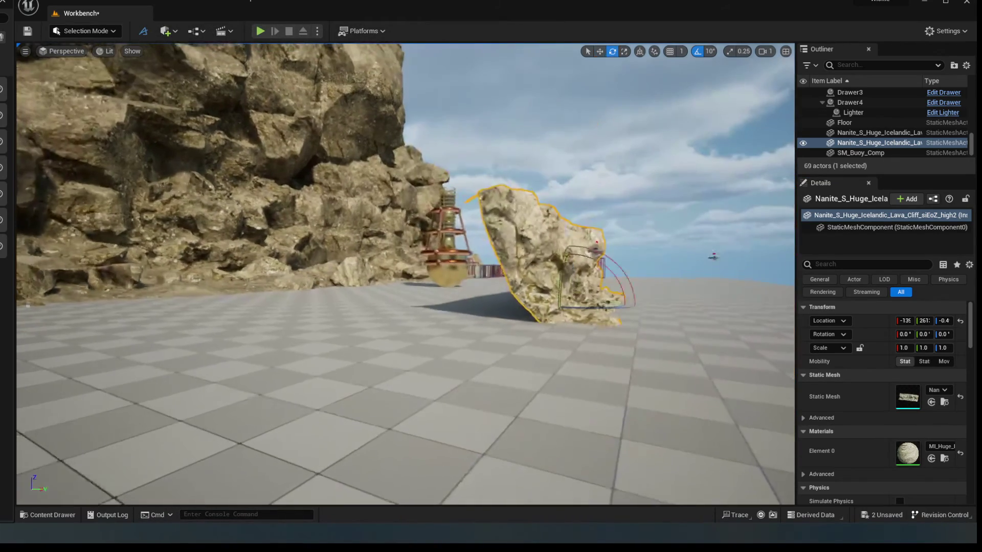
drag(616, 310, 663, 308)
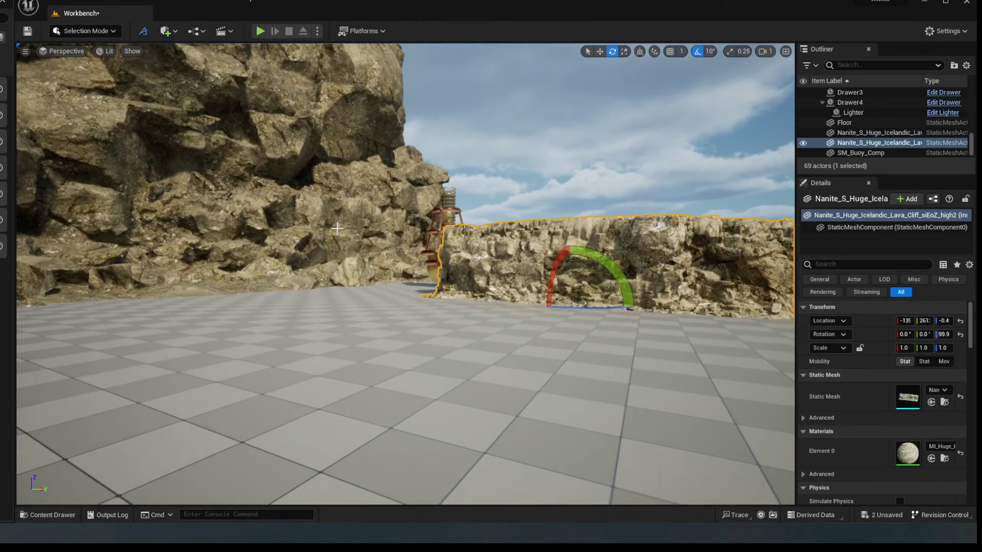
Check the original cliff's scale and set the new cliff copy's scale to 10 on all axes.
click(331, 226)
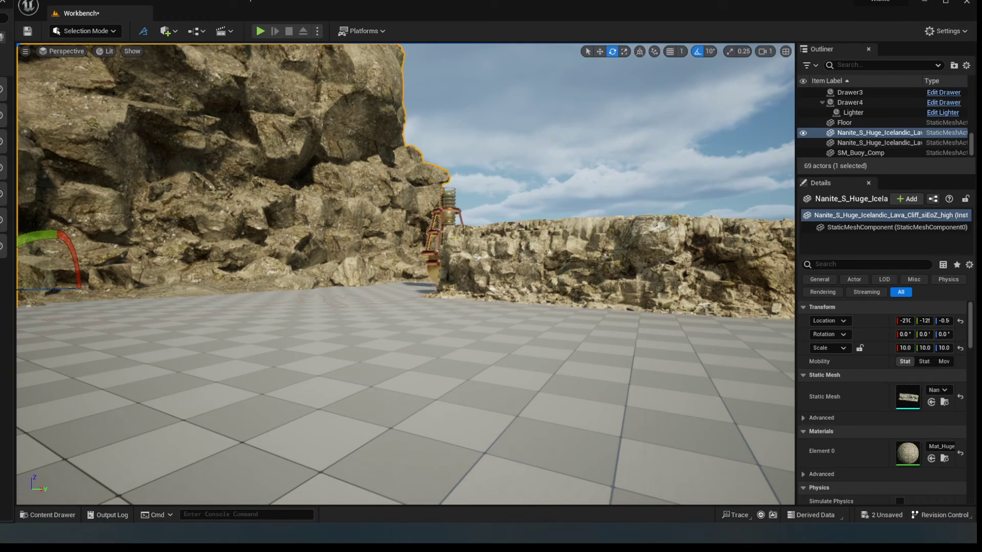
click(621, 261)
click(909, 348)
text(1)
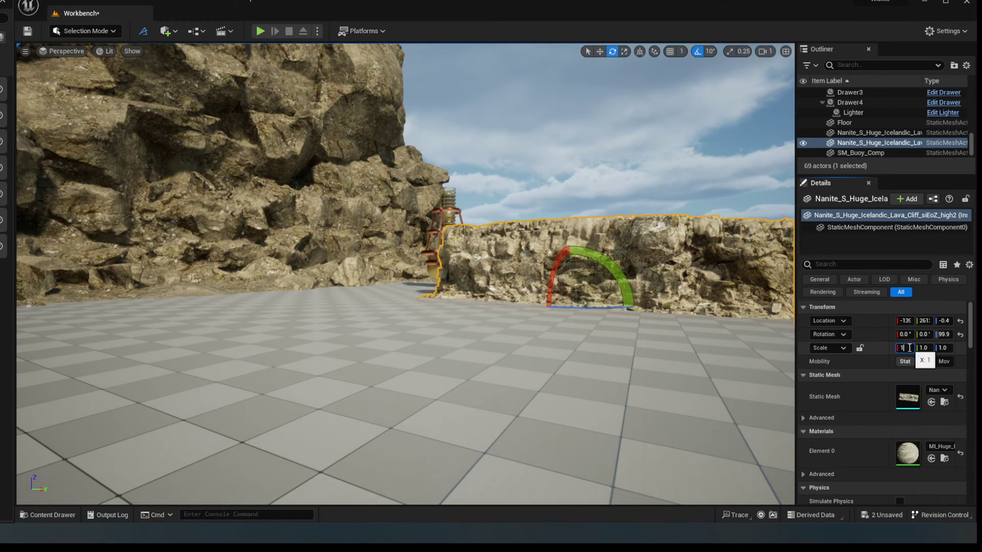
text(0)
key(Return)
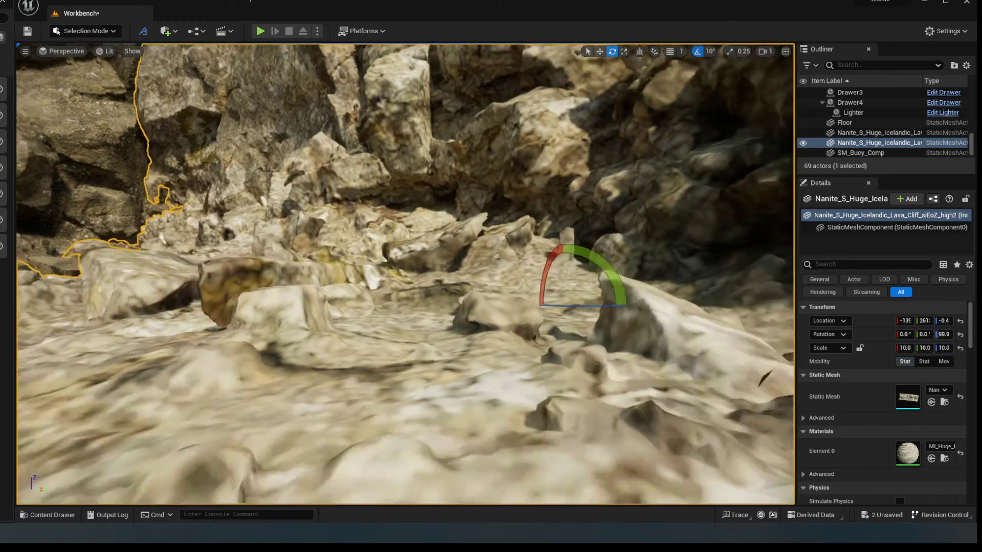
Move the scaled-up cliff copy back beside the original cliff, behind the buoy.
right_drag(520, 300, 522, 299)
key(s)
key(w)
drag(507, 303, 629, 280)
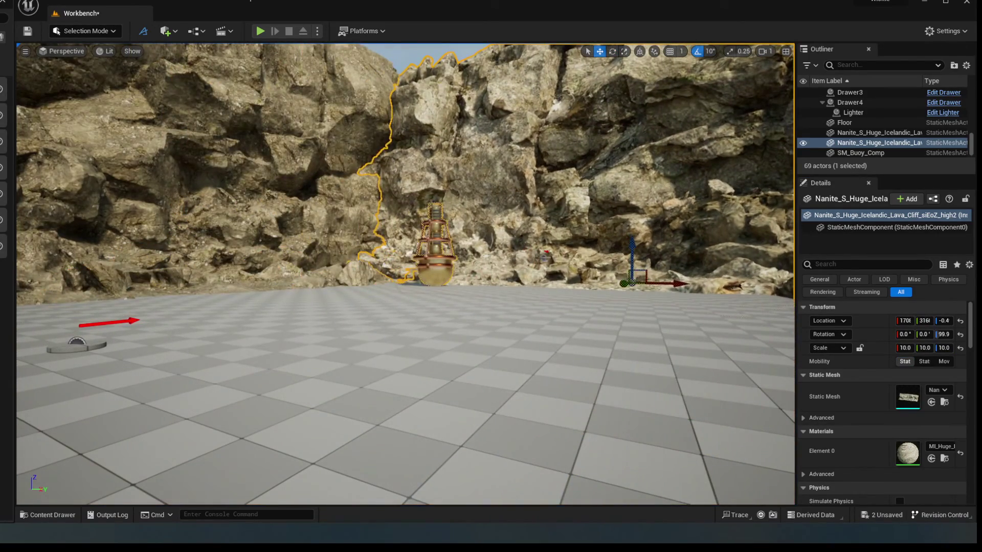
Play the level from the floor and compare the original-material cliff copy with the custom-material cliff up close.
click(496, 328)
key(s)
right_drag(496, 328, 496, 328)
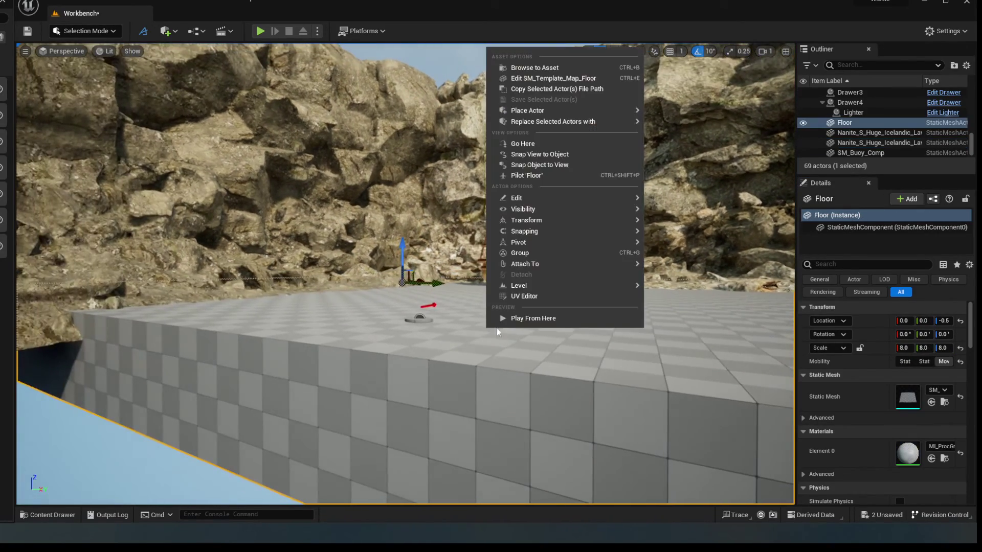
click(522, 319)
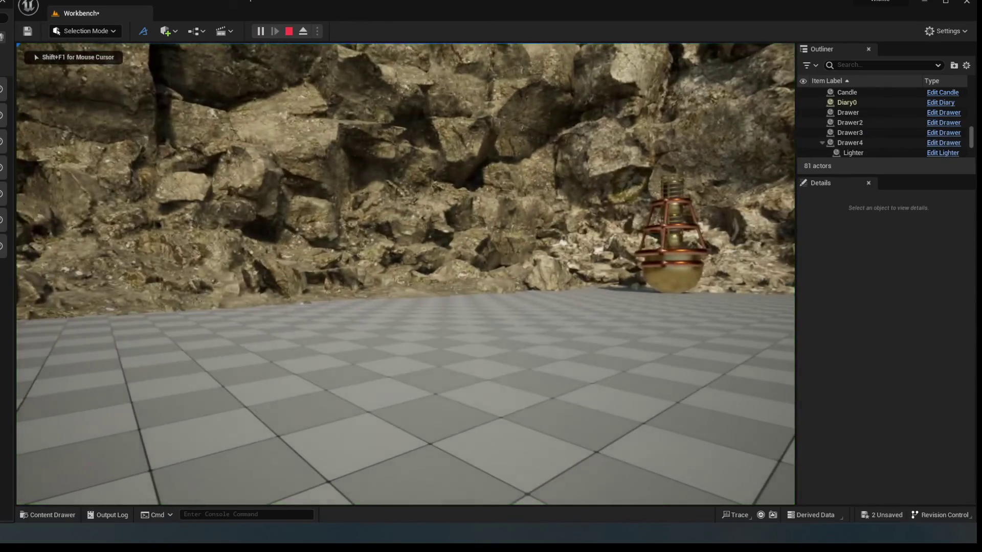
key(w)
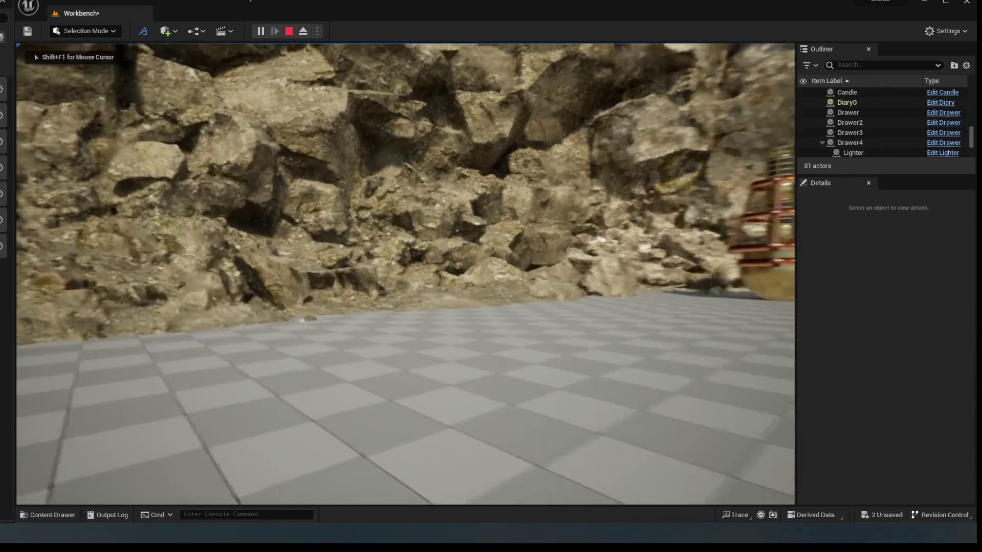
key(w)
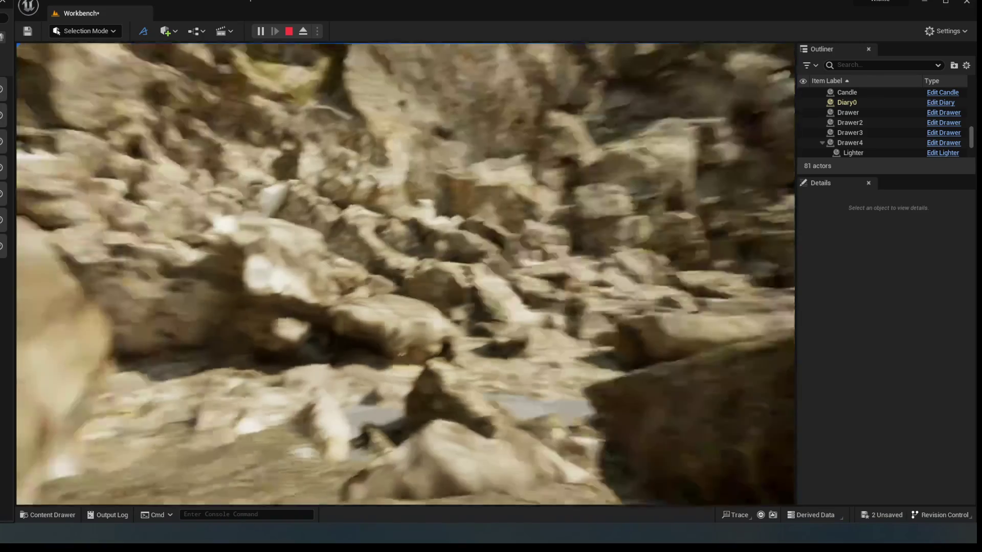
key(Escape)
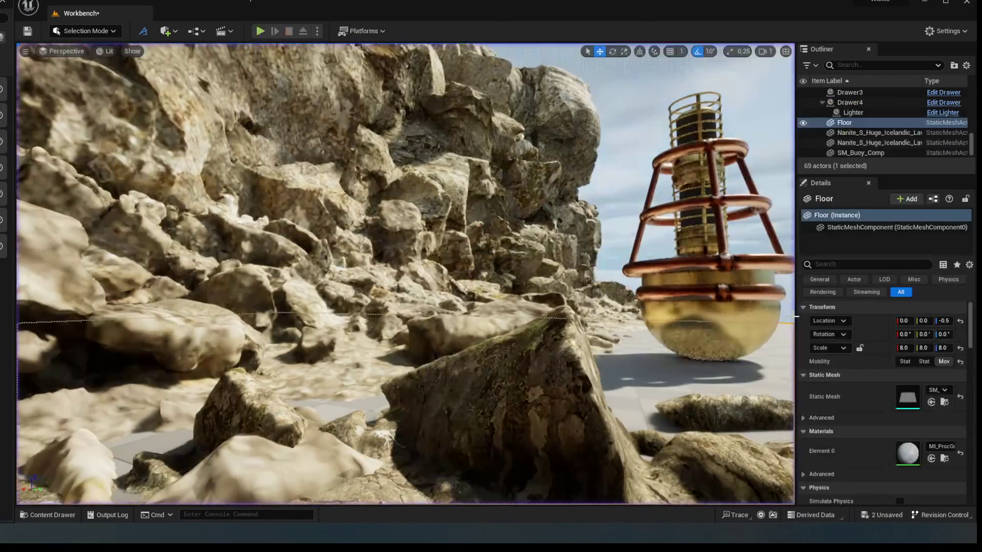